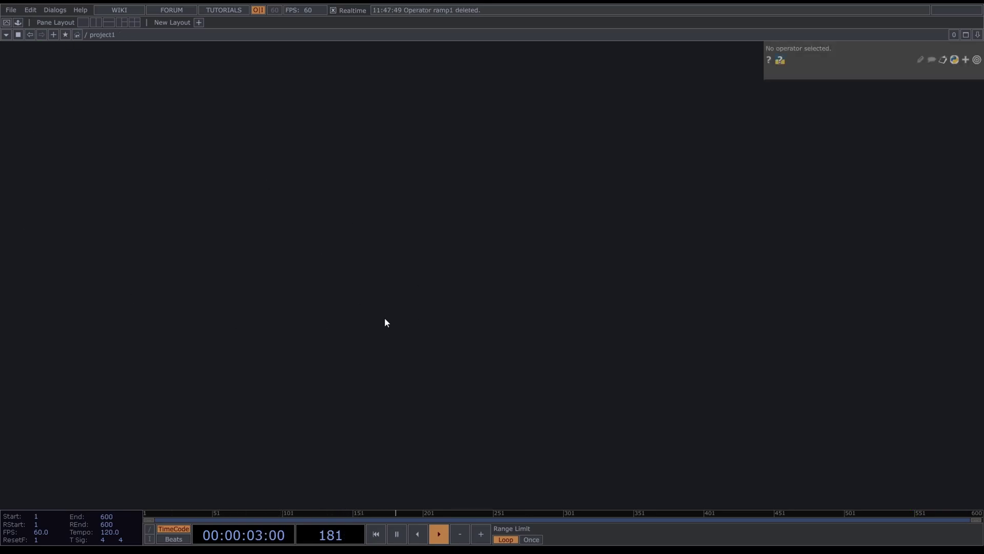
Add a Ramp TOP to the empty project network.
{"action": "key", "text": "Tab"}
{"action": "type", "text": "ramp"}
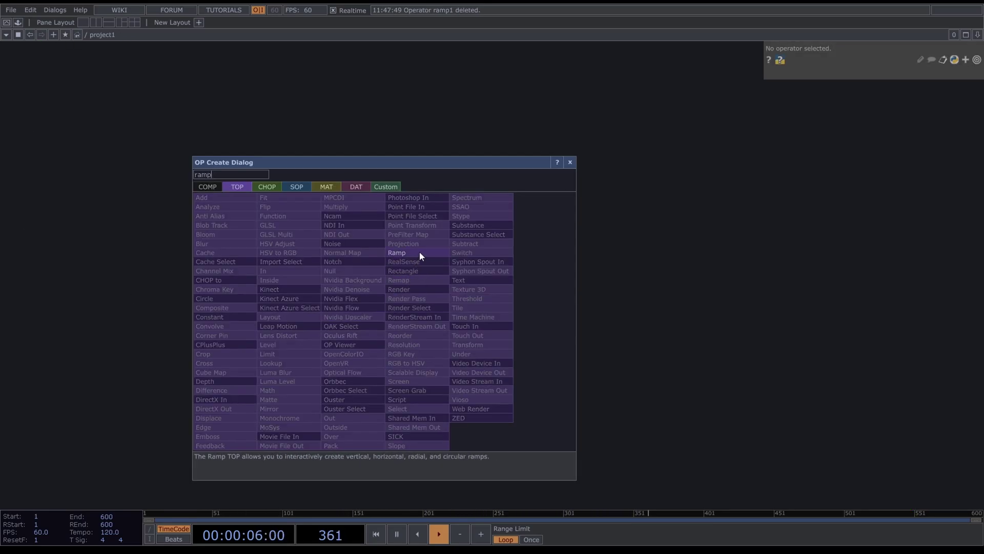
{"action": "left_click", "coordinate": [420, 251]}
{"action": "left_click", "coordinate": [377, 315]}
Set the ramp's resolution to 500 by 500 and its pixel format to 32-bit float (RGBA).
{"action": "left_click", "coordinate": [833, 75]}
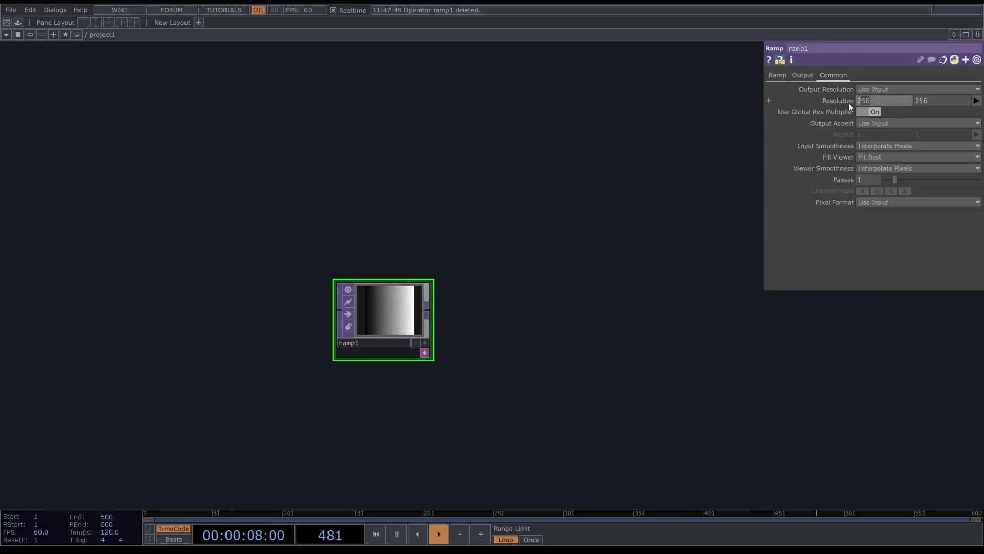
{"action": "type", "text": "500"}
{"action": "key", "text": "Tab"}
{"action": "type", "text": "5"}
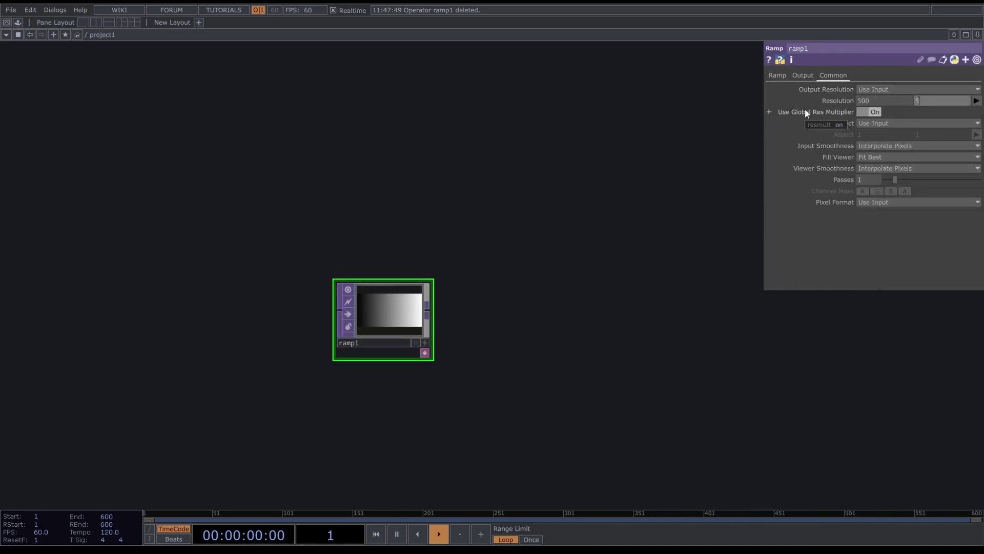
{"action": "type", "text": "00"}
{"action": "left_click", "coordinate": [924, 201]}
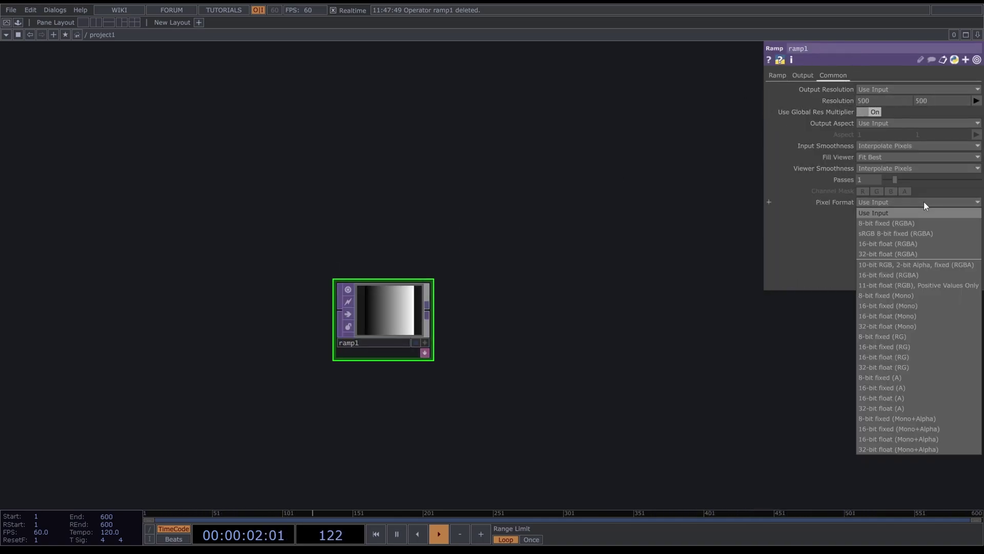
{"action": "left_click", "coordinate": [910, 254]}
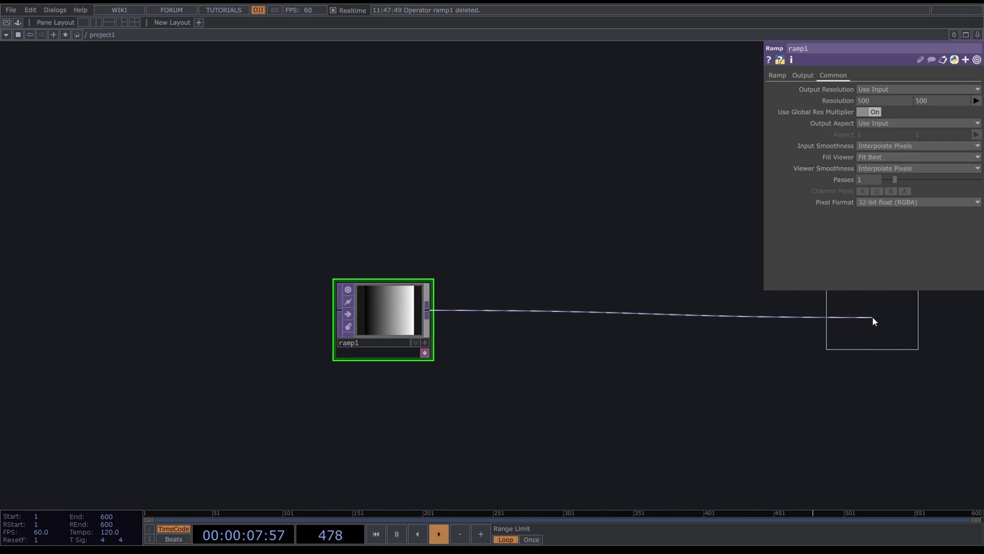
Place a Null TOP connected to the ramp's output and rename it translateOP.
{"action": "left_click", "coordinate": [866, 316]}
{"action": "left_click_drag", "start_coordinate": [700, 408], "coordinate": [571, 439]}
{"action": "scroll", "coordinate": [648, 415], "scroll_direction": "down", "scroll_amount": 5}
{"action": "left_click_drag", "start_coordinate": [715, 405], "coordinate": [600, 374]}
{"action": "scroll", "coordinate": [482, 382], "scroll_direction": "up", "scroll_amount": 3}
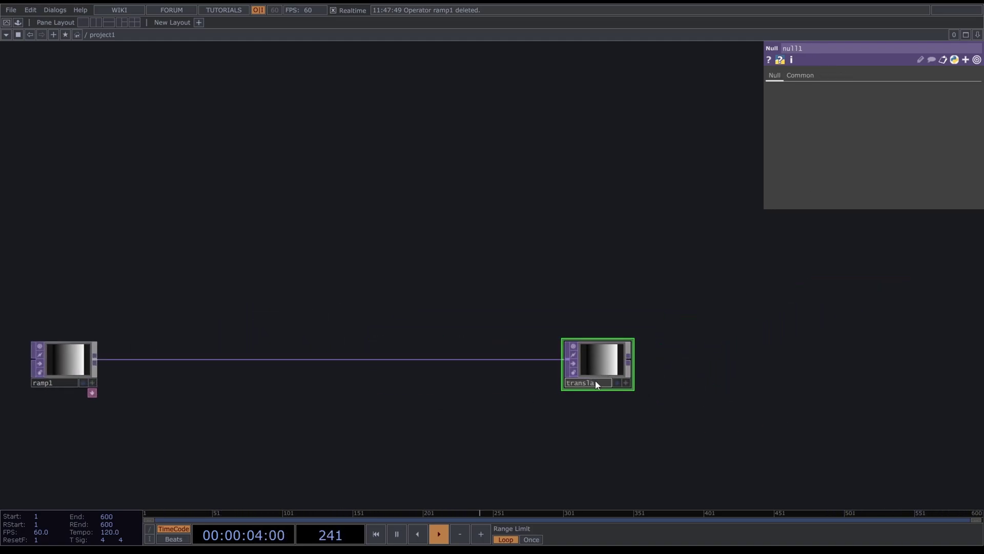
{"action": "key", "text": "Return"}
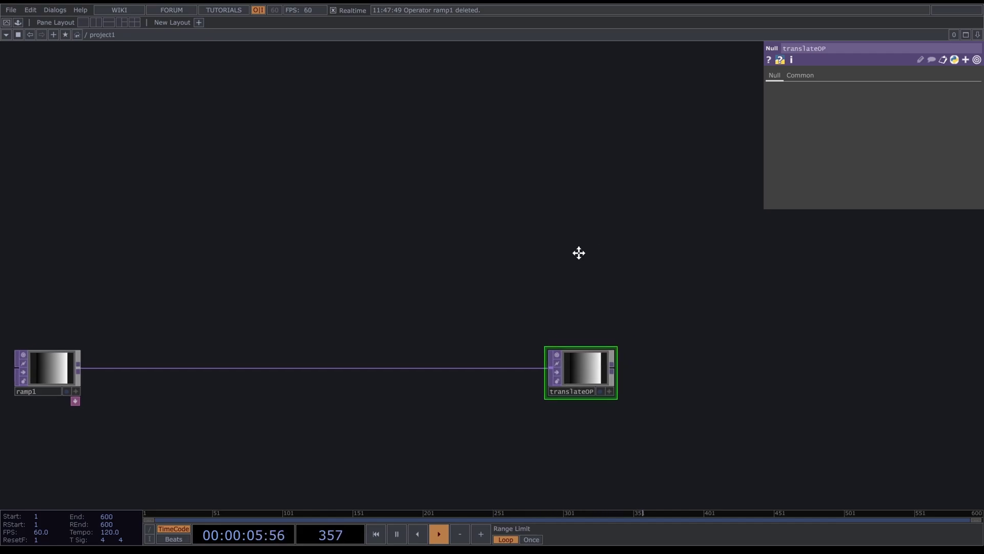
Create an Add SOP above translateOP and turn on Add Points.
{"action": "key", "text": "Tab"}
{"action": "left_click", "coordinate": [493, 121]}
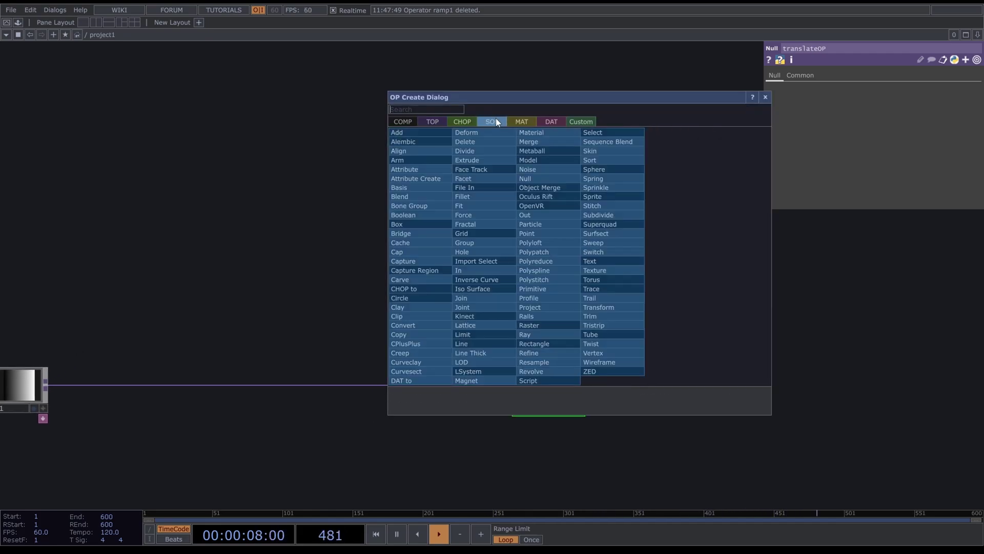
{"action": "left_click", "coordinate": [404, 133]}
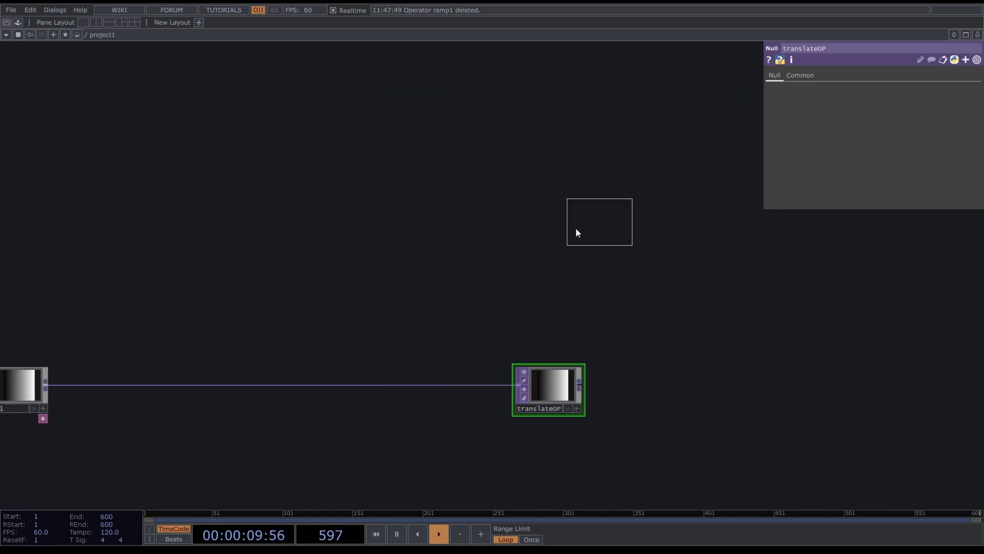
{"action": "left_click", "coordinate": [555, 235]}
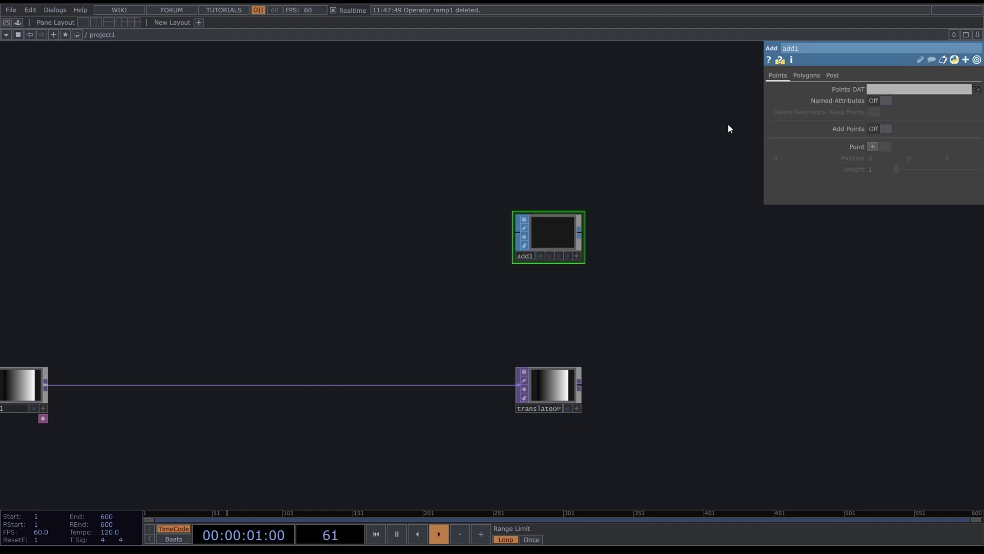
{"action": "left_click", "coordinate": [883, 128]}
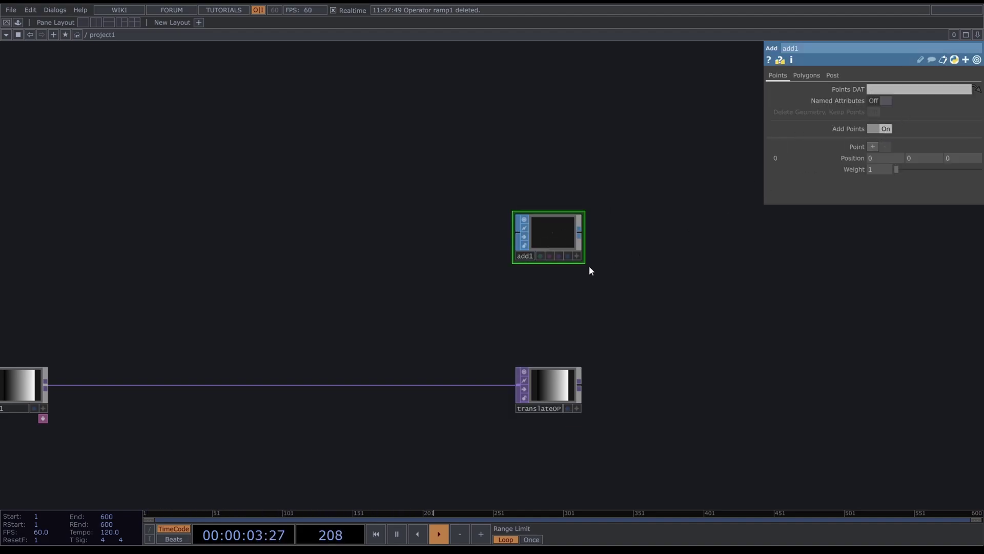
Connect a Convert SOP after the Add SOP and set it to convert to Particles Per Point.
{"action": "left_click", "coordinate": [580, 235]}
{"action": "left_click", "coordinate": [646, 230]}
{"action": "type", "text": "convert"}
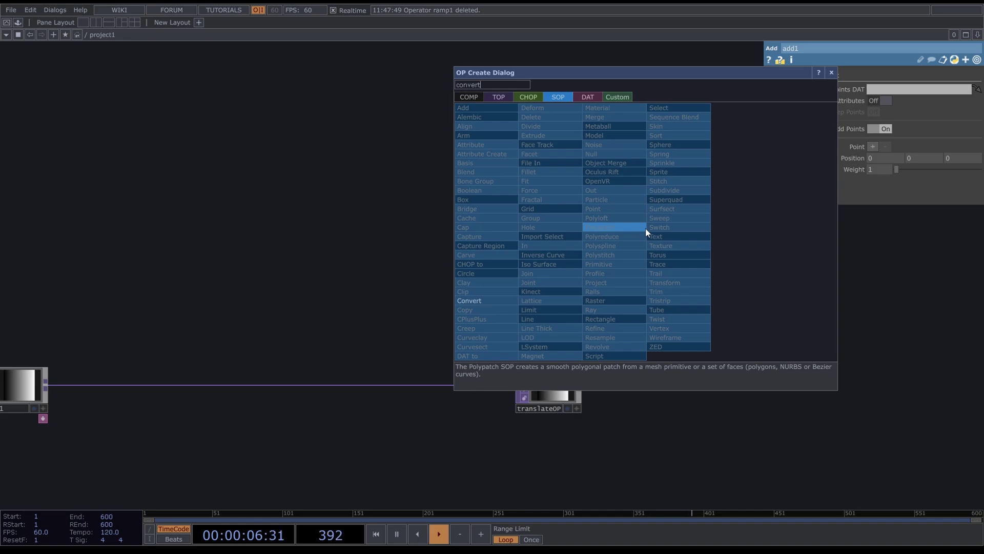
{"action": "left_click", "coordinate": [508, 300]}
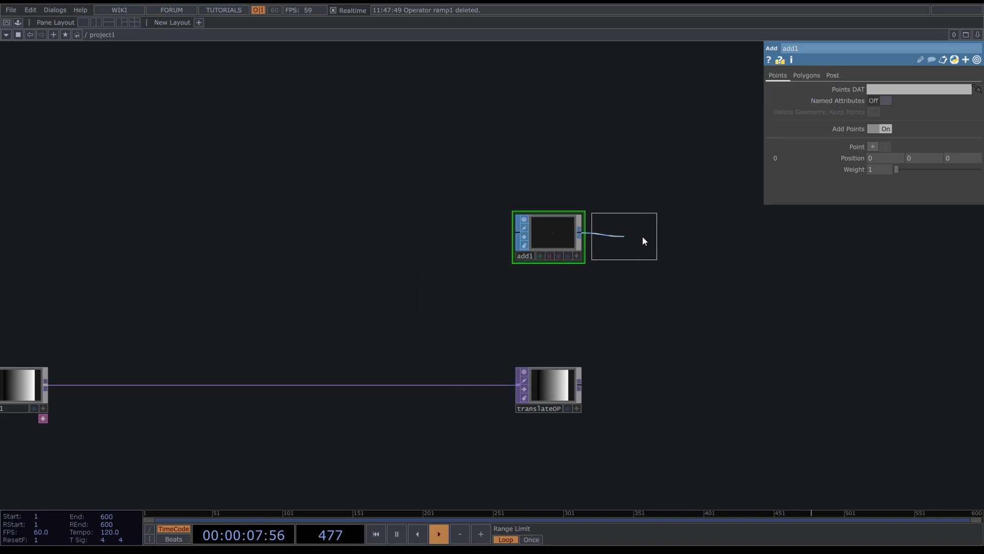
{"action": "left_click", "coordinate": [644, 236]}
{"action": "left_click", "coordinate": [895, 113]}
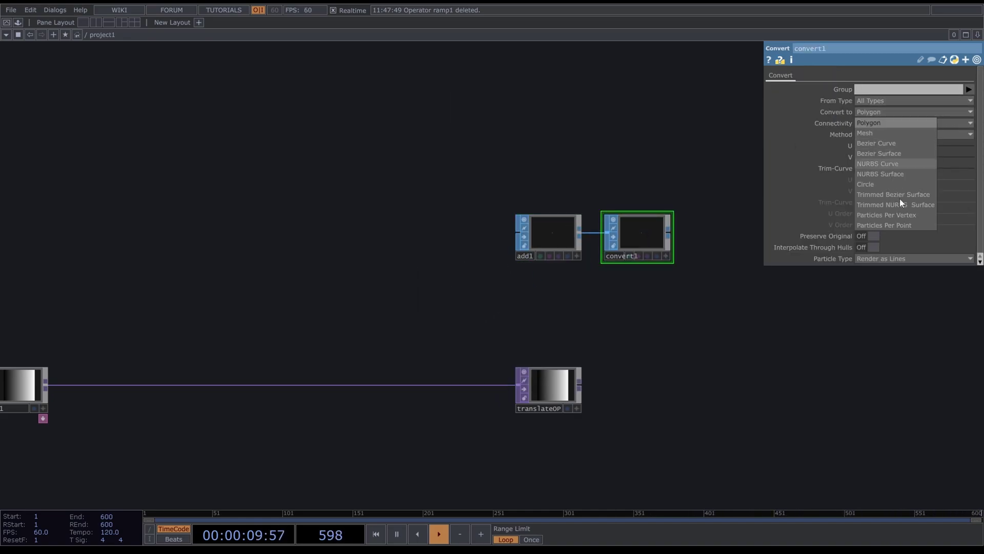
{"action": "left_click", "coordinate": [902, 226]}
Connect a Geometry COMP to the output of the Convert SOP.
{"action": "left_click_drag", "start_coordinate": [671, 418], "coordinate": [582, 432]}
{"action": "left_click_drag", "start_coordinate": [582, 253], "coordinate": [665, 255]}
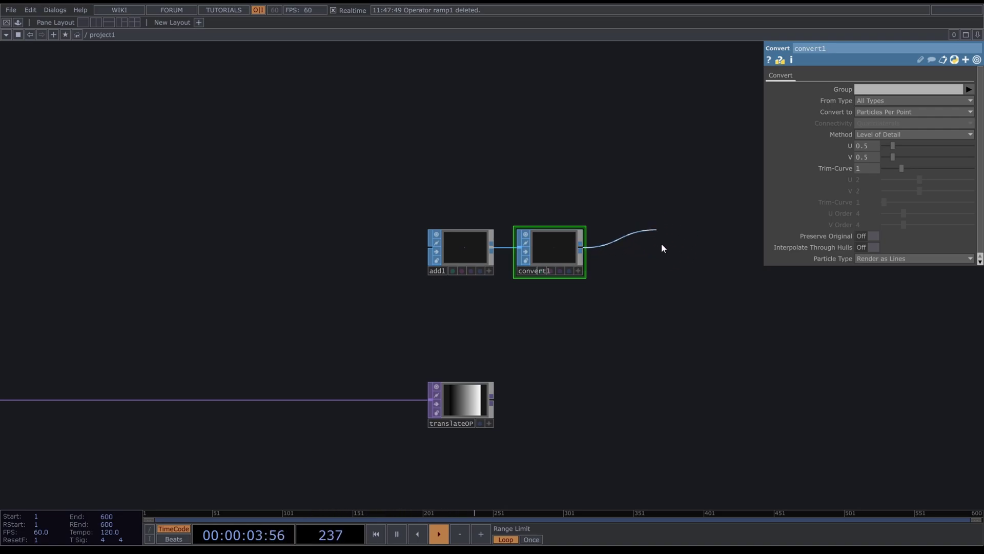
{"action": "left_click", "coordinate": [669, 244]}
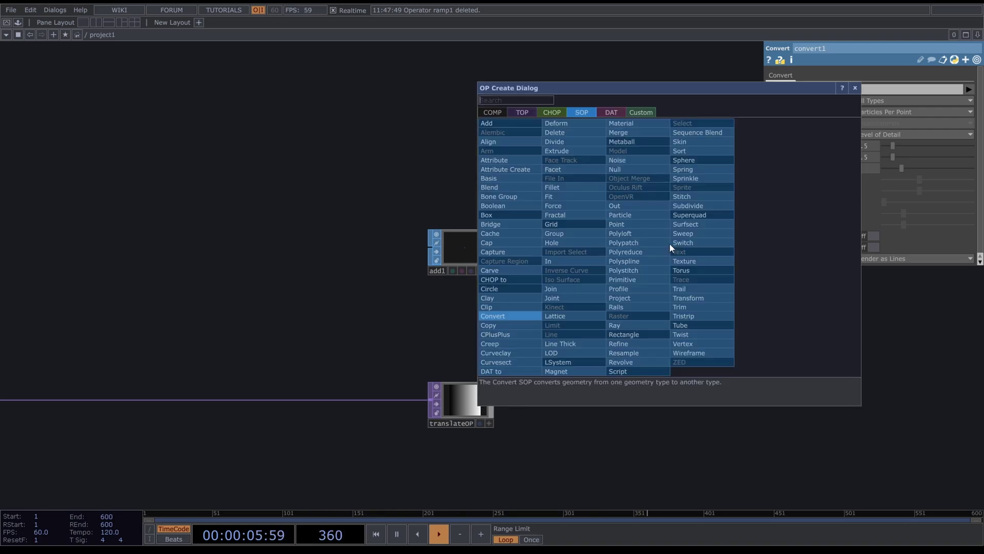
{"action": "left_click", "coordinate": [501, 112]}
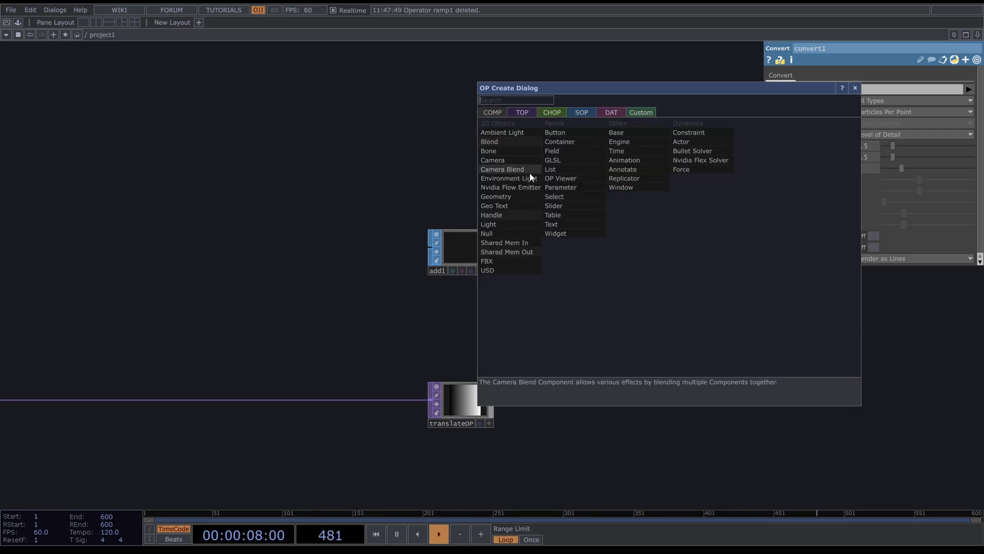
{"action": "left_click", "coordinate": [513, 196]}
{"action": "left_click", "coordinate": [620, 249]}
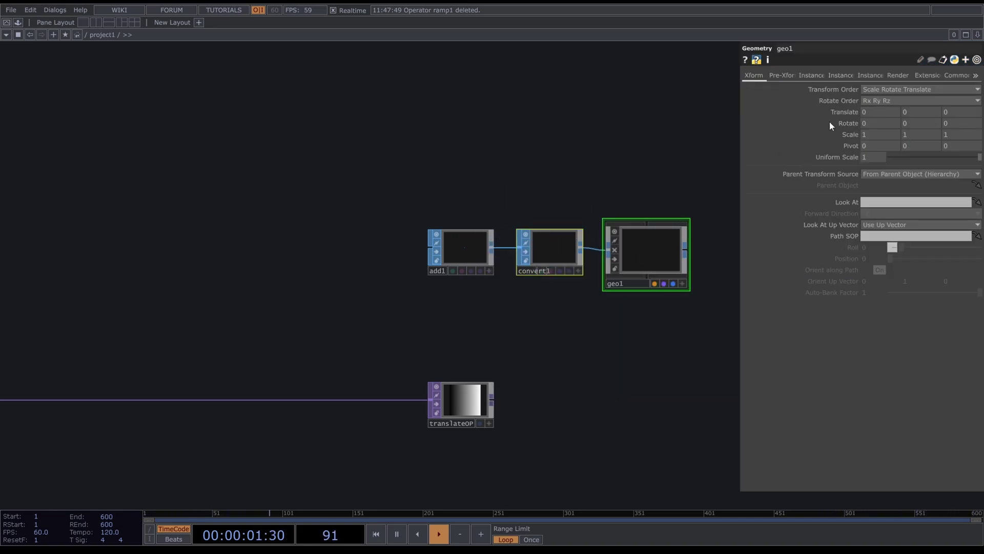
Enable instancing on the Geometry COMP and assign translateOP as its Translate OP.
{"action": "left_click", "coordinate": [817, 77]}
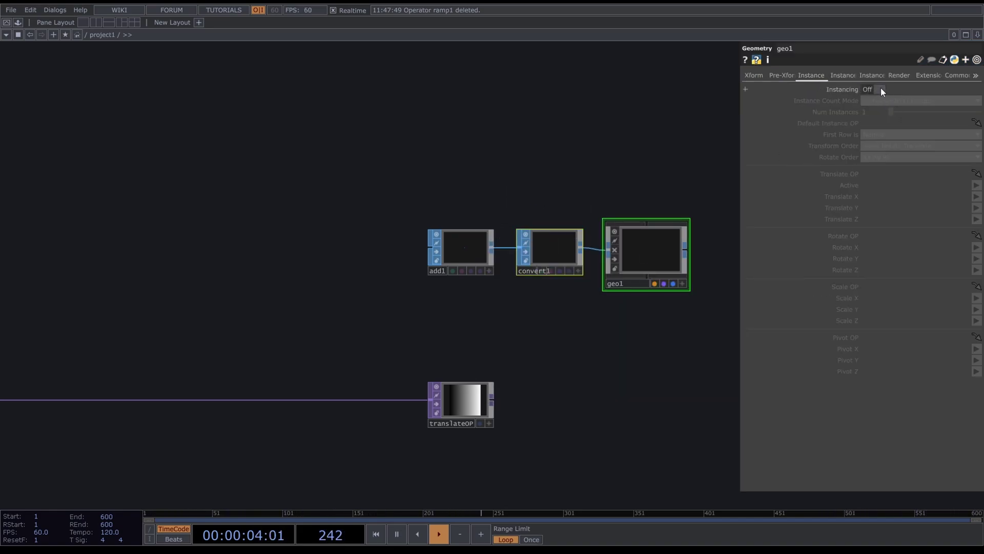
{"action": "left_click", "coordinate": [881, 89]}
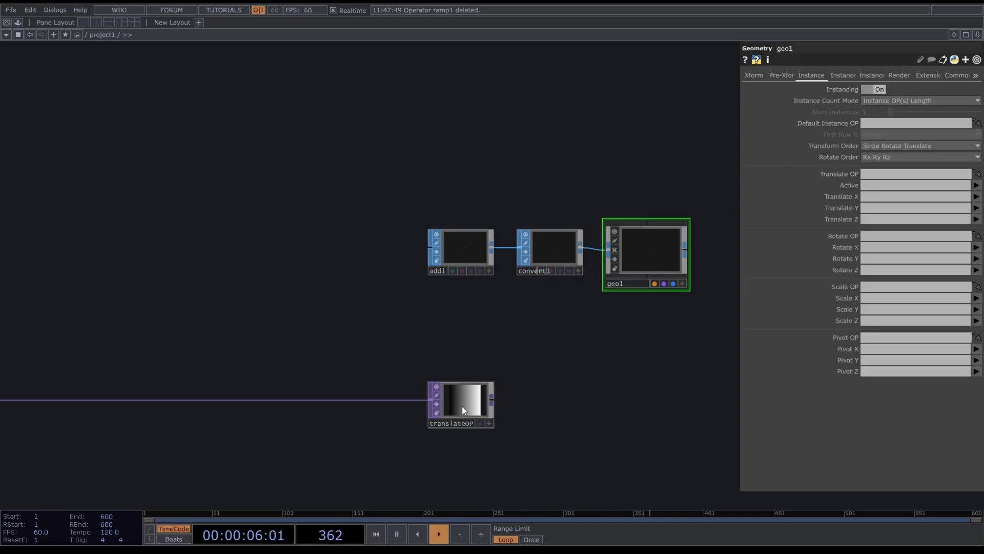
{"action": "left_click_drag", "start_coordinate": [463, 406], "coordinate": [878, 173]}
Map the instance Translate X, Y and Z to the r, g and b channels.
{"action": "left_click", "coordinate": [876, 198]}
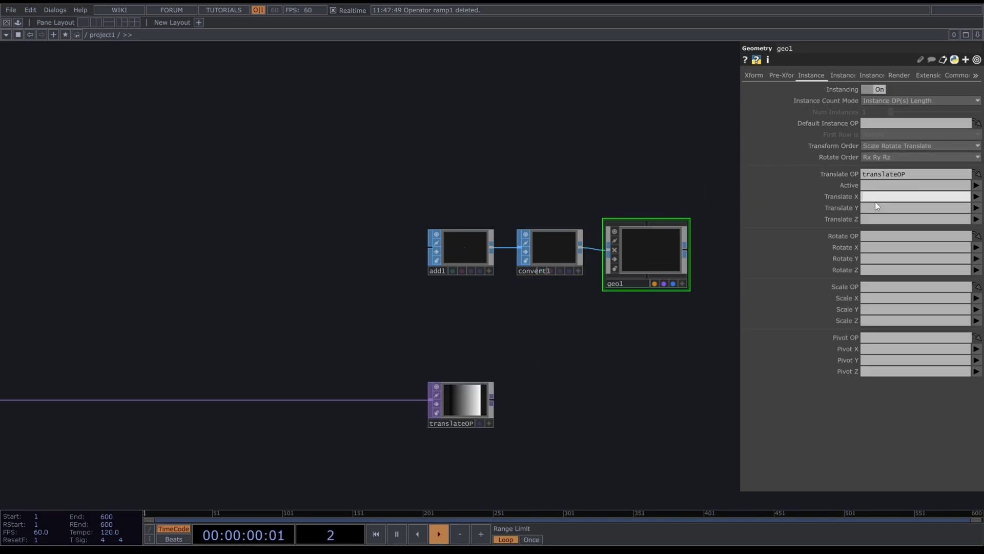
{"action": "type", "text": "r"}
{"action": "left_click", "coordinate": [874, 207]}
{"action": "type", "text": "g"}
{"action": "left_click", "coordinate": [875, 219]}
{"action": "type", "text": "b"}
{"action": "key", "text": "Return"}
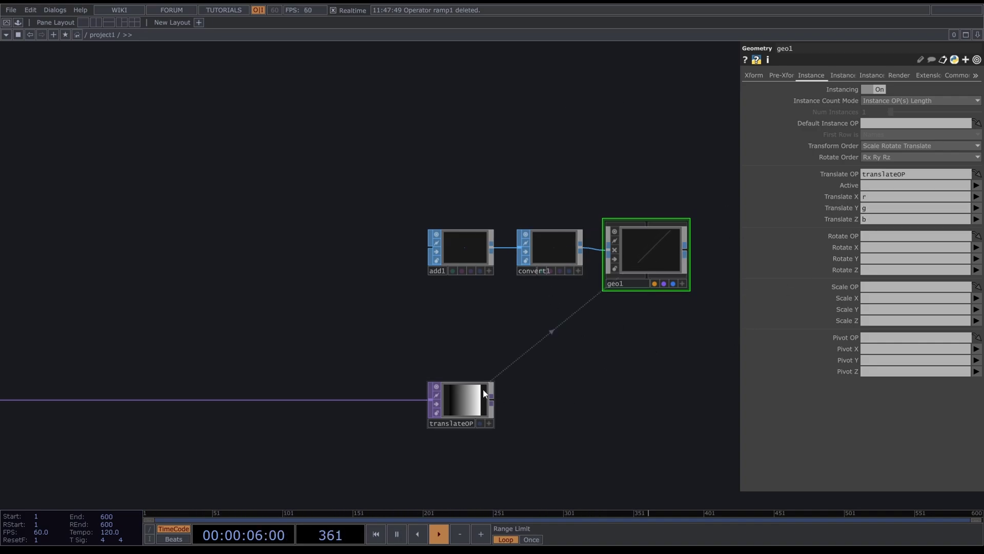
Make translateOP's viewer active and turn on Display Pixel Values.
{"action": "scroll", "coordinate": [574, 410], "scroll_direction": "up", "scroll_amount": 5}
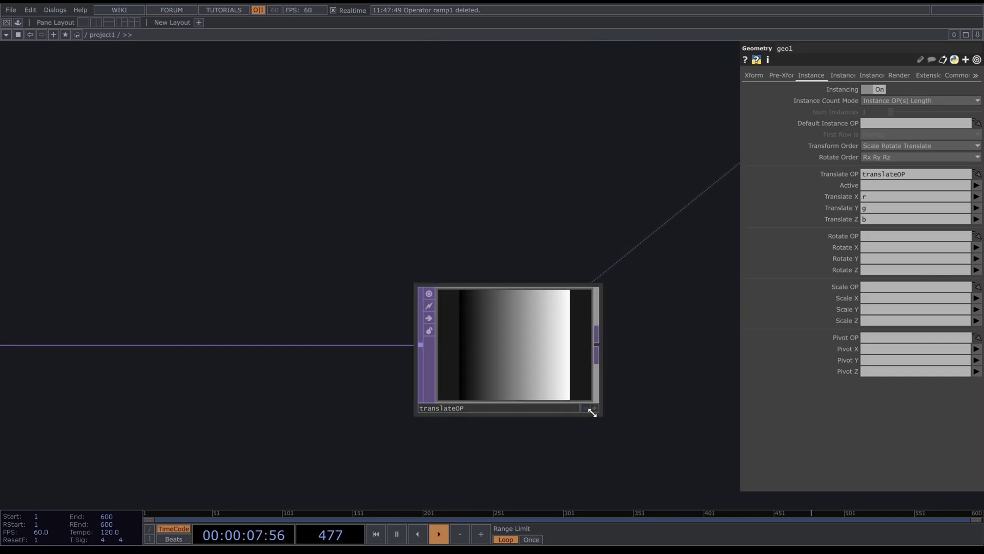
{"action": "left_click", "coordinate": [594, 408]}
{"action": "right_click", "coordinate": [492, 328]}
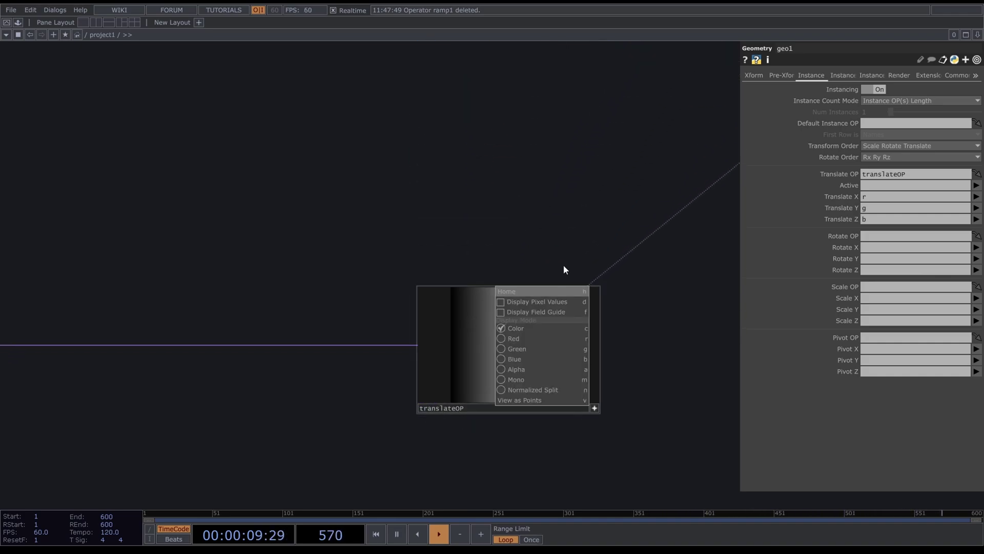
{"action": "left_click", "coordinate": [506, 303]}
Examine the pixel values across translateOP's gradient and compare them with the instanced point positions in geo1's viewer.
{"action": "scroll", "coordinate": [527, 264], "scroll_direction": "up", "scroll_amount": 3}
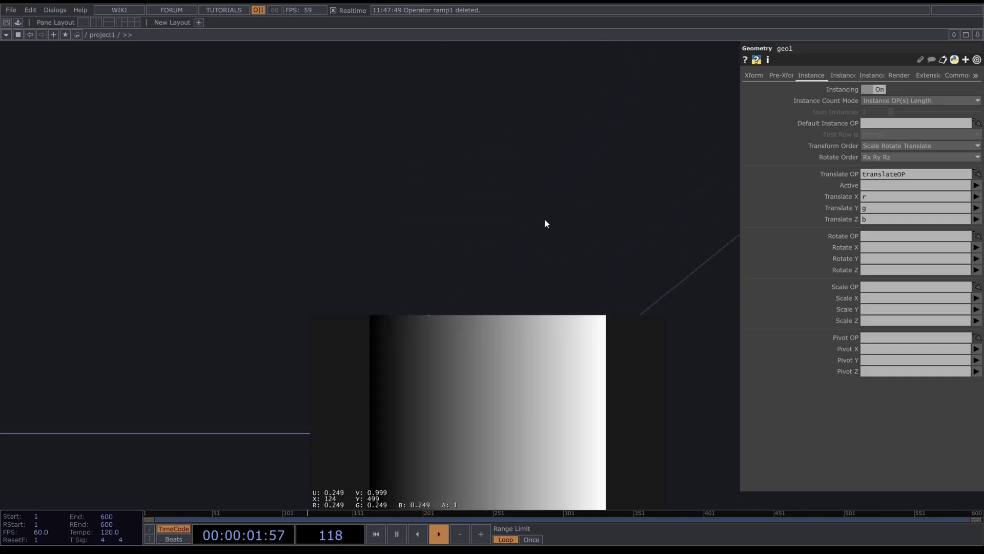
{"action": "scroll", "coordinate": [601, 190], "scroll_direction": "down", "scroll_amount": 5}
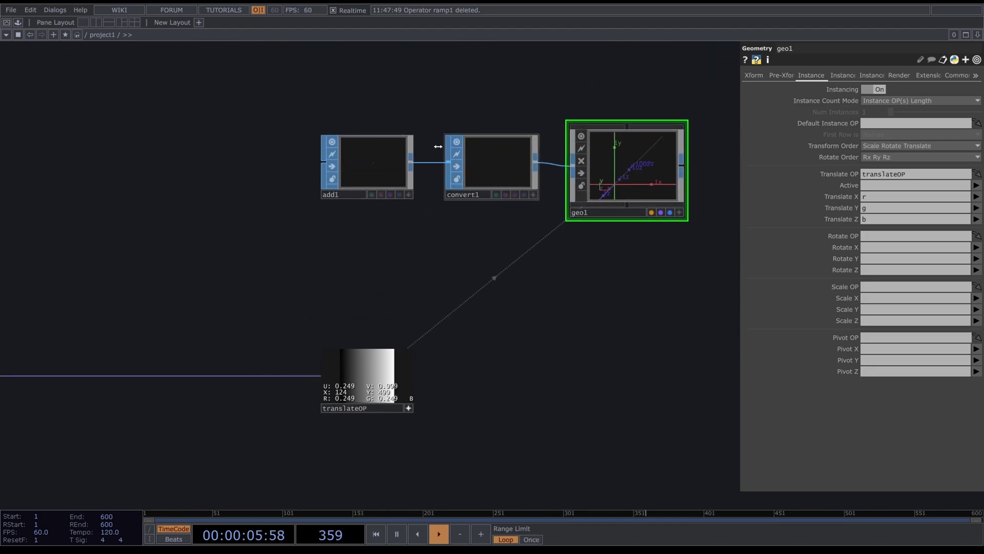
{"action": "left_click_drag", "start_coordinate": [530, 352], "coordinate": [600, 351]}
{"action": "scroll", "coordinate": [436, 323], "scroll_direction": "up", "scroll_amount": 8}
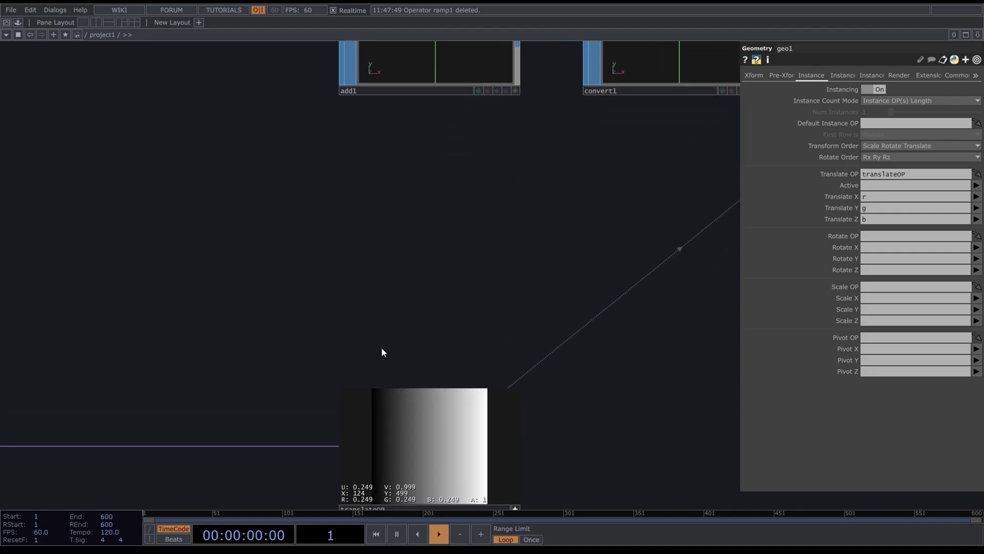
{"action": "scroll", "coordinate": [425, 325], "scroll_direction": "up", "scroll_amount": 3}
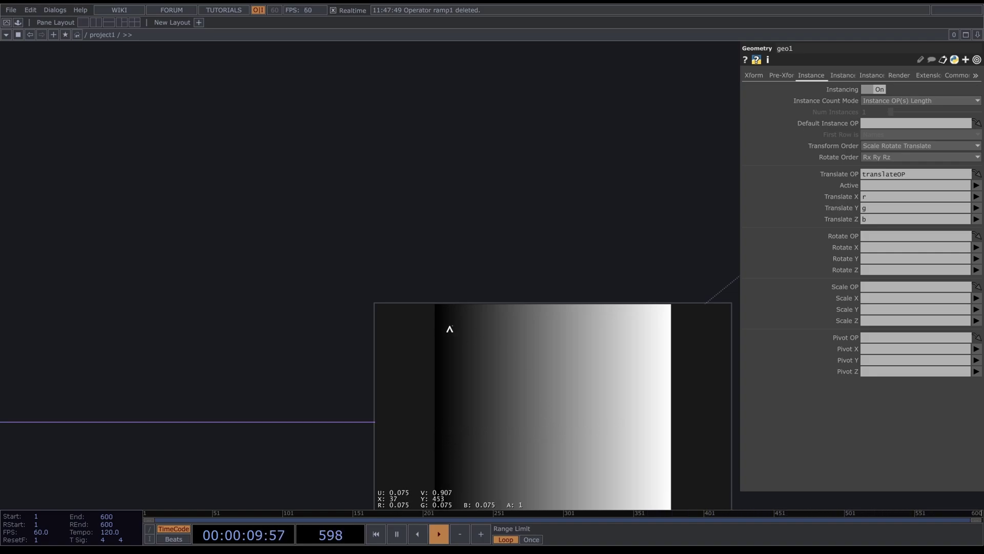
{"action": "scroll", "coordinate": [595, 191], "scroll_direction": "down", "scroll_amount": 5}
{"action": "left_click_drag", "start_coordinate": [509, 322], "coordinate": [239, 520]}
{"action": "scroll", "coordinate": [495, 343], "scroll_direction": "up", "scroll_amount": 3}
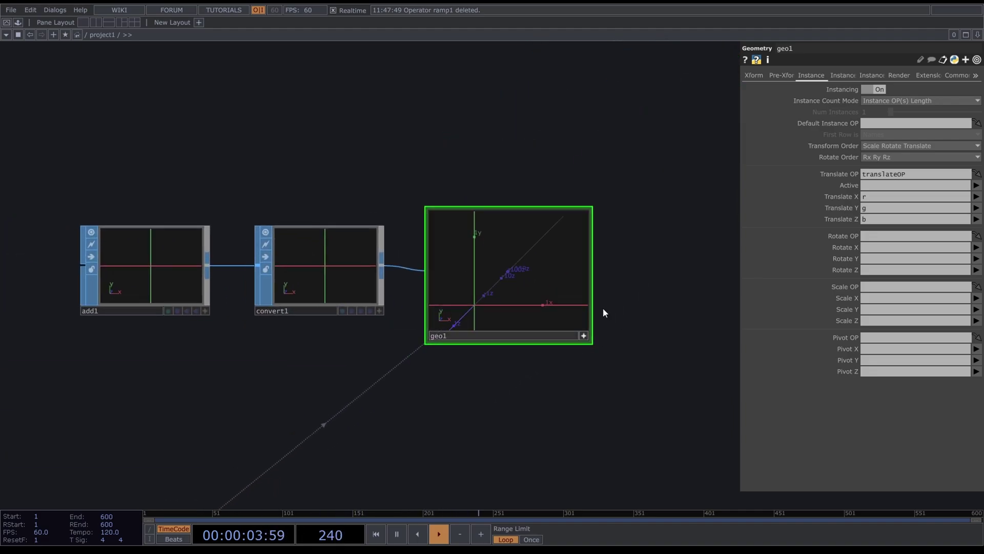
{"action": "scroll", "coordinate": [637, 246], "scroll_direction": "up", "scroll_amount": 3}
{"action": "left_click_drag", "start_coordinate": [495, 283], "coordinate": [319, 368]}
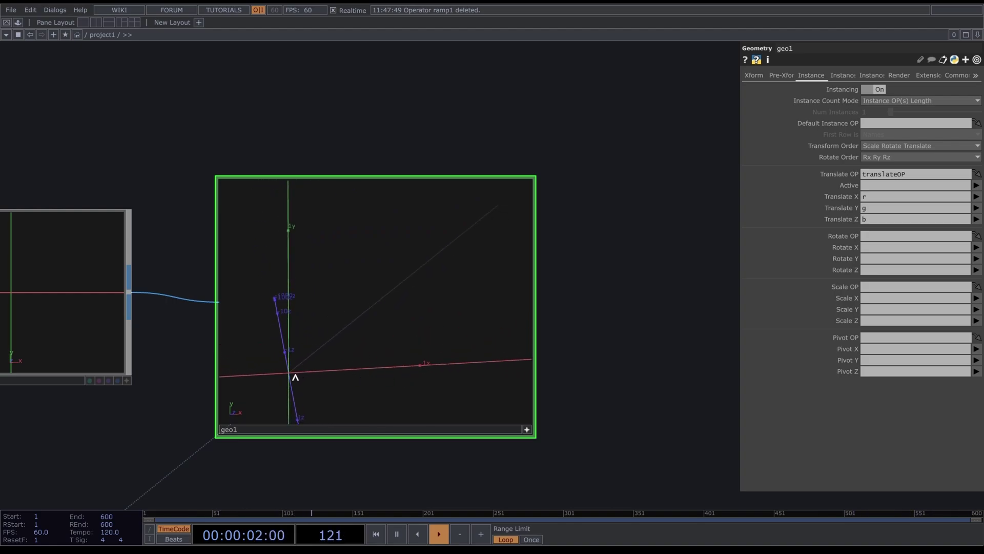
Insert a Reorder TOP into the connection between ramp1 and translateOP.
{"action": "left_click_drag", "start_coordinate": [314, 389], "coordinate": [672, 400]}
{"action": "scroll", "coordinate": [671, 324], "scroll_direction": "down", "scroll_amount": 3}
{"action": "scroll", "coordinate": [669, 329], "scroll_direction": "down", "scroll_amount": 3}
{"action": "left_click_drag", "start_coordinate": [542, 450], "coordinate": [538, 358]}
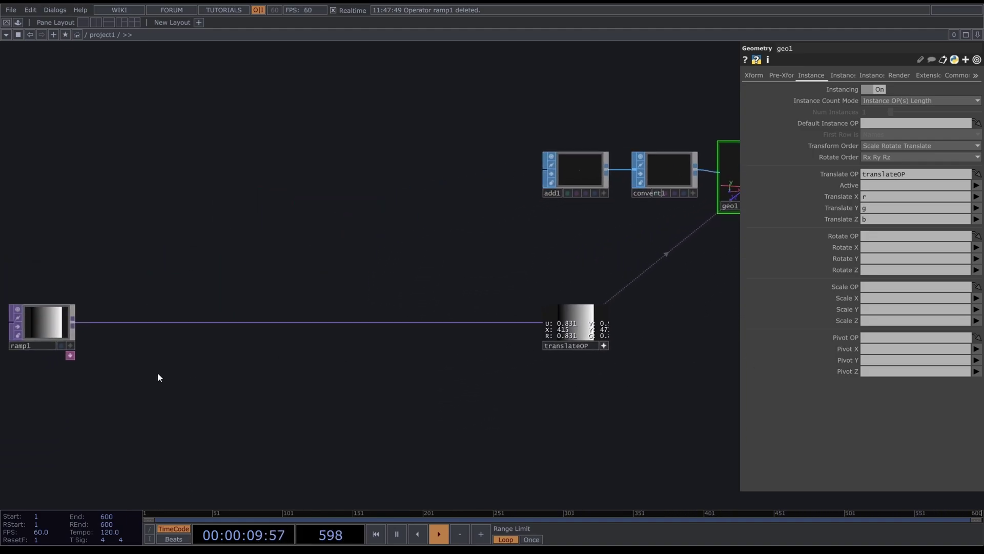
{"action": "left_click", "coordinate": [167, 357]}
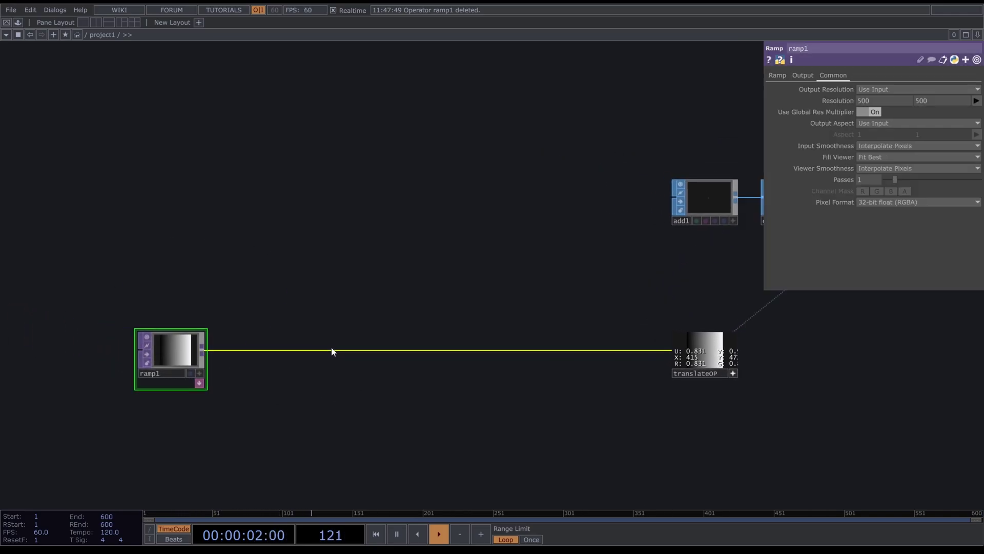
{"action": "right_click", "coordinate": [311, 353]}
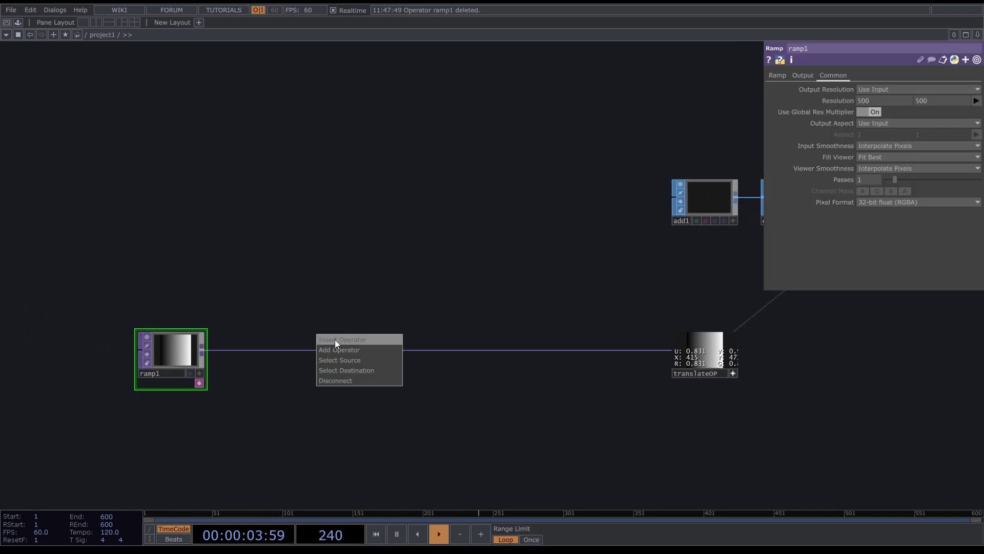
{"action": "left_click", "coordinate": [334, 340]}
{"action": "type", "text": "reord"}
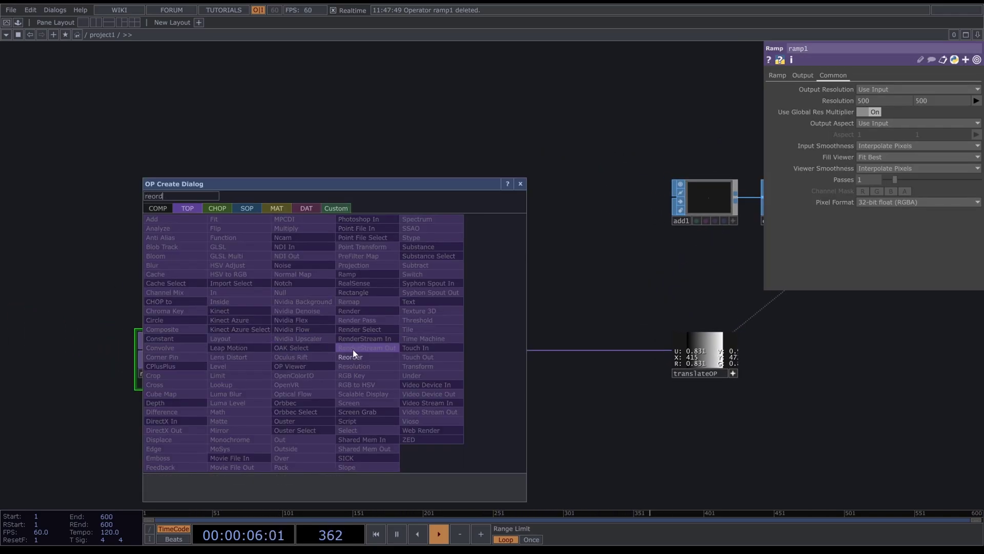
{"action": "left_click", "coordinate": [361, 348]}
{"action": "left_click", "coordinate": [364, 351]}
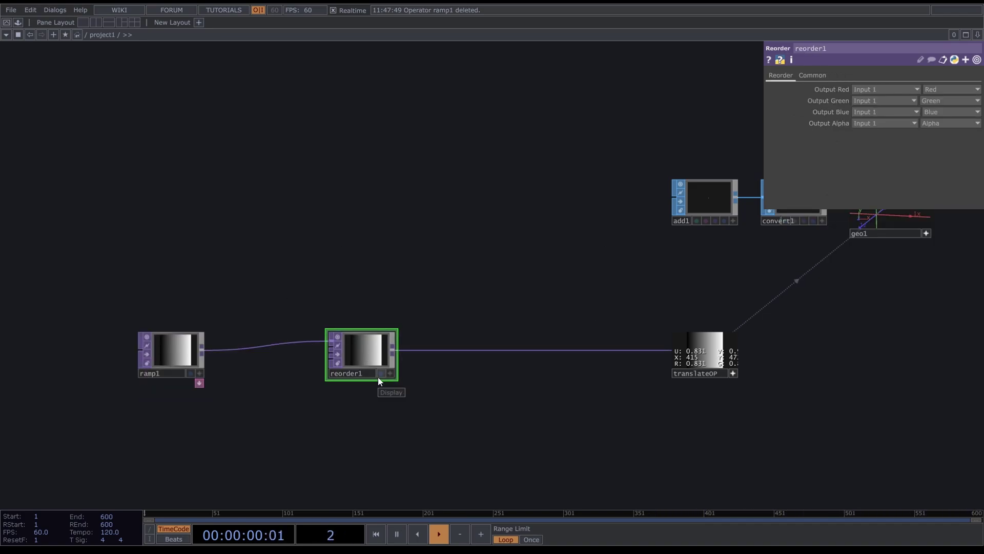
Add a second Ramp TOP below ramp1.
{"action": "key", "text": "Tab"}
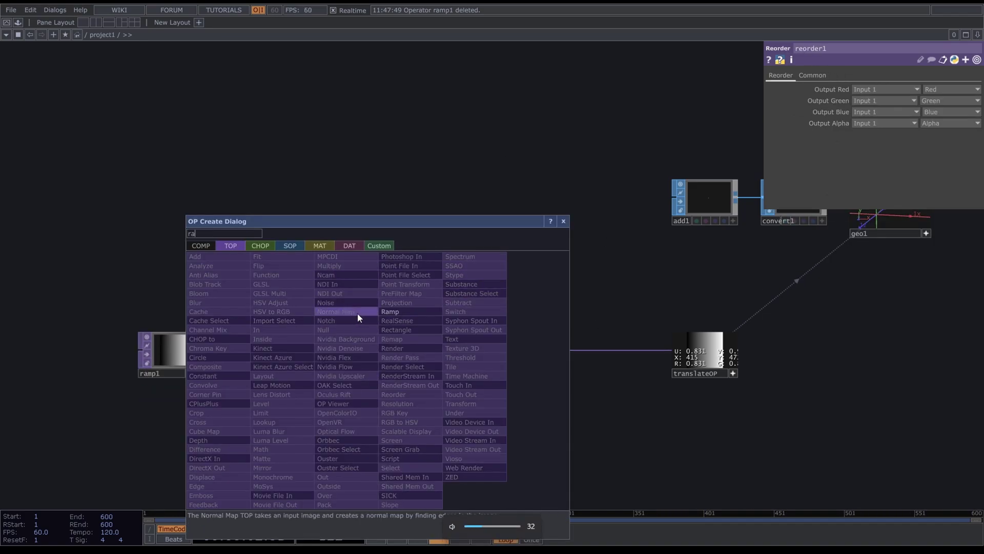
{"action": "left_click", "coordinate": [362, 313]}
{"action": "left_click", "coordinate": [172, 434]}
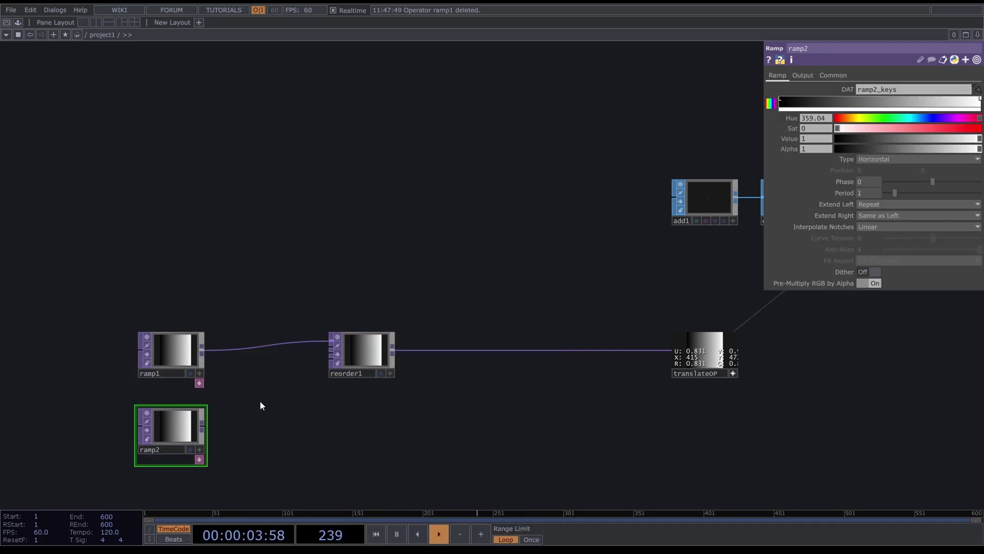
Rename the upper ramp to rampX and the lower ramp to rampY.
{"action": "left_click", "coordinate": [167, 355]}
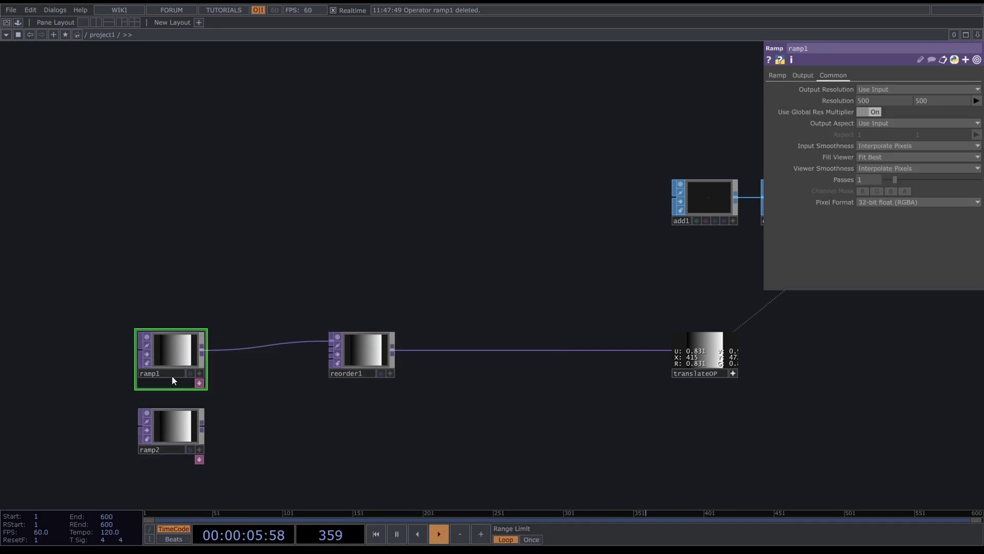
{"action": "left_click", "coordinate": [172, 374]}
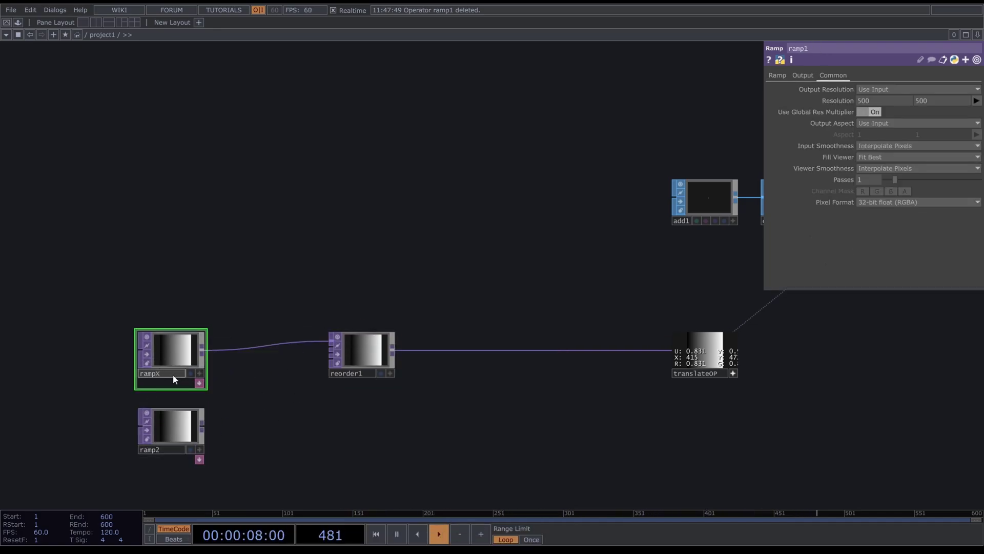
{"action": "type", "text": "X"}
{"action": "key", "text": "Return"}
{"action": "left_click", "coordinate": [160, 452]}
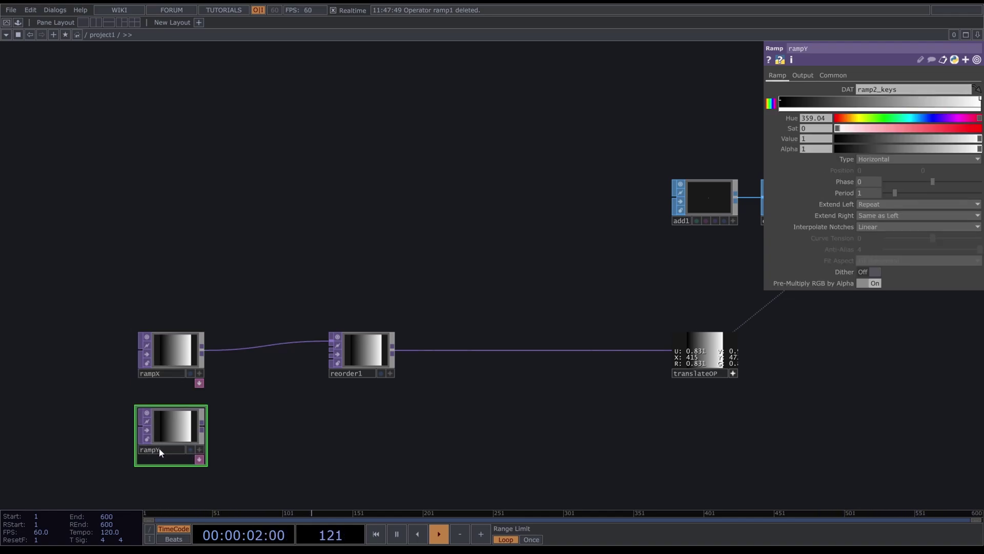
Connect rampY to reorder1's second input and set Output Green to take its channel from Input 2.
{"action": "left_click", "coordinate": [202, 423]}
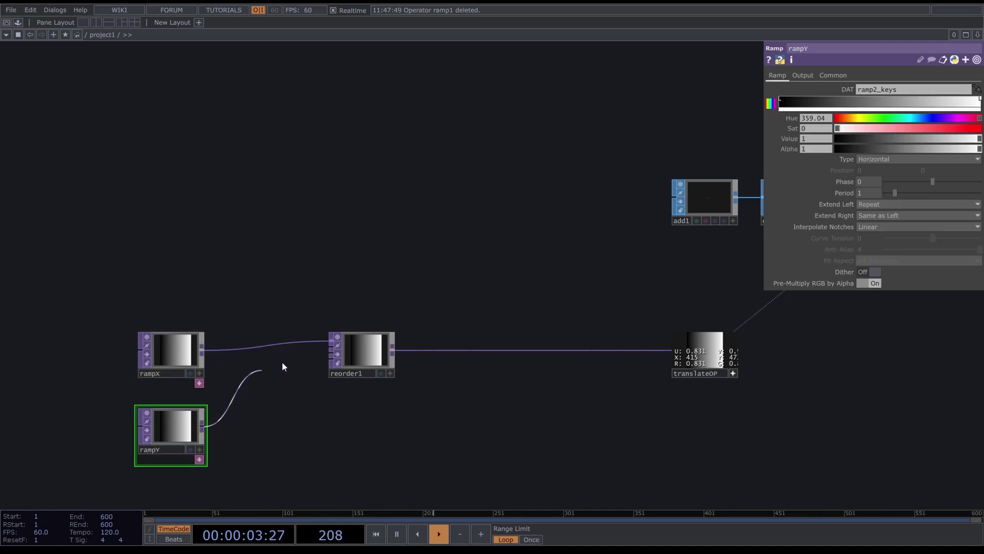
{"action": "left_click", "coordinate": [331, 349]}
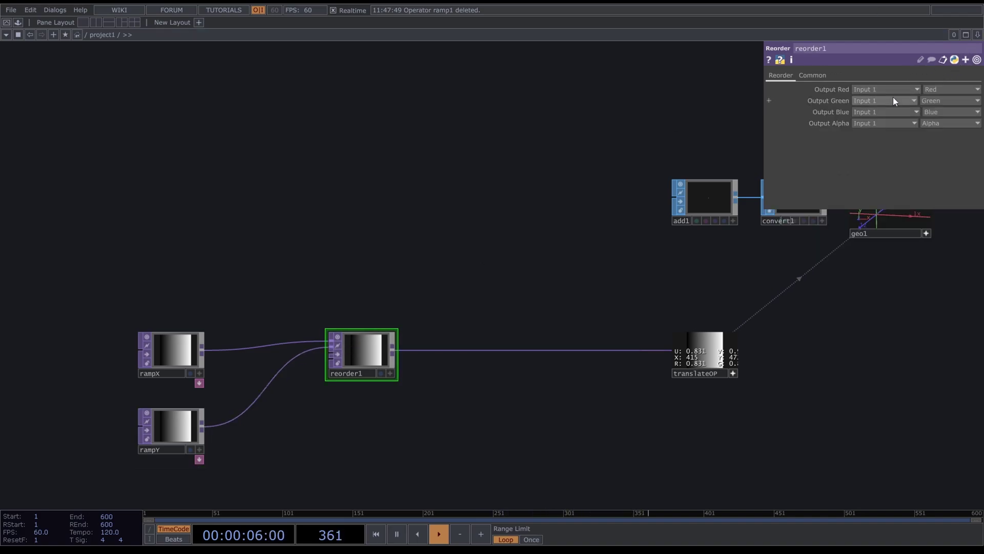
{"action": "left_click", "coordinate": [879, 112]}
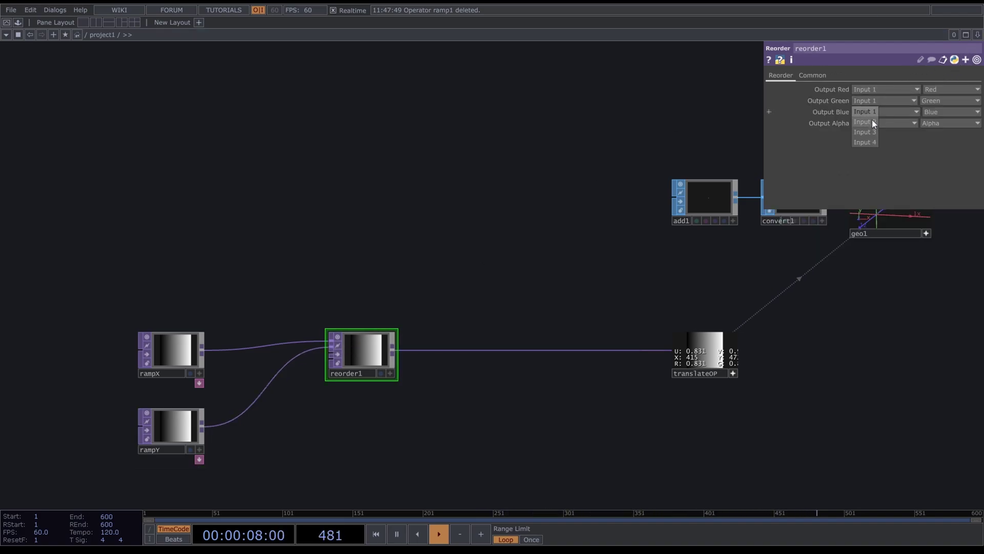
{"action": "left_click", "coordinate": [871, 122]}
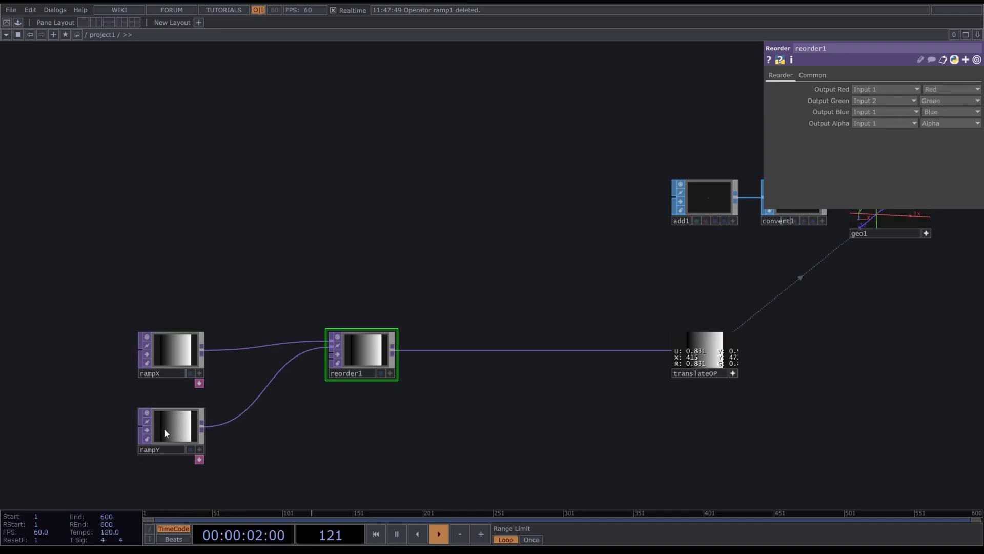
Set rampY's ramp type to Vertical.
{"action": "left_click_drag", "start_coordinate": [452, 369], "coordinate": [432, 374]}
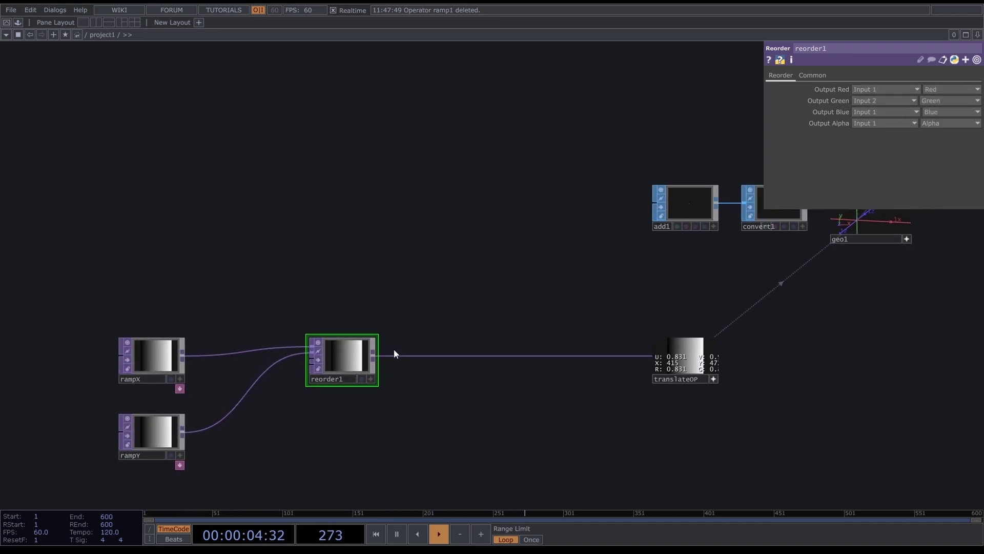
{"action": "left_click", "coordinate": [152, 434]}
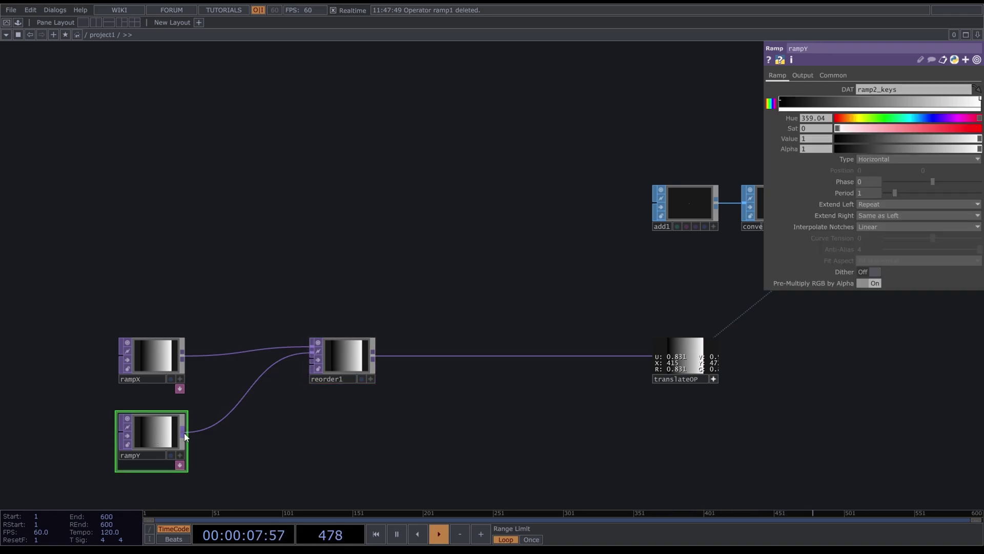
{"action": "left_click", "coordinate": [885, 157]}
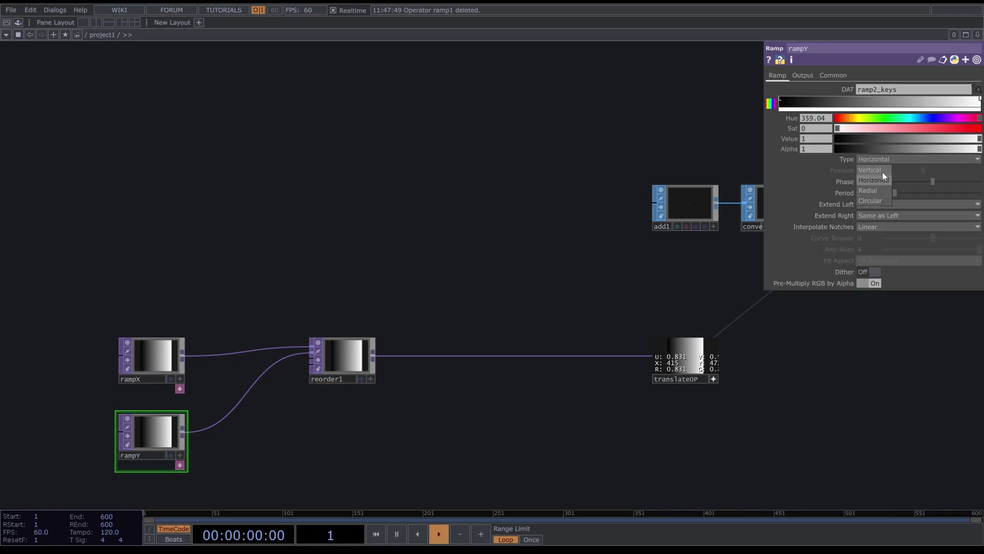
{"action": "left_click", "coordinate": [870, 170]}
{"action": "left_click_drag", "start_coordinate": [462, 411], "coordinate": [337, 422]}
{"action": "left_click_drag", "start_coordinate": [688, 374], "coordinate": [502, 441]}
{"action": "scroll", "coordinate": [671, 309], "scroll_direction": "up", "scroll_amount": 5}
{"action": "mouse_move", "coordinate": [475, 285]}
{"action": "left_mouse_down"}
{"action": "mouse_move", "coordinate": [445, 303]}
{"action": "mouse_move", "coordinate": [411, 305]}
{"action": "mouse_move", "coordinate": [519, 284]}
{"action": "mouse_move", "coordinate": [491, 294]}
{"action": "left_mouse_up"}
Set reorder1's Output Blue channel to Zero.
{"action": "scroll", "coordinate": [595, 323], "scroll_direction": "down", "scroll_amount": 8}
{"action": "scroll", "coordinate": [528, 353], "scroll_direction": "up", "scroll_amount": 3}
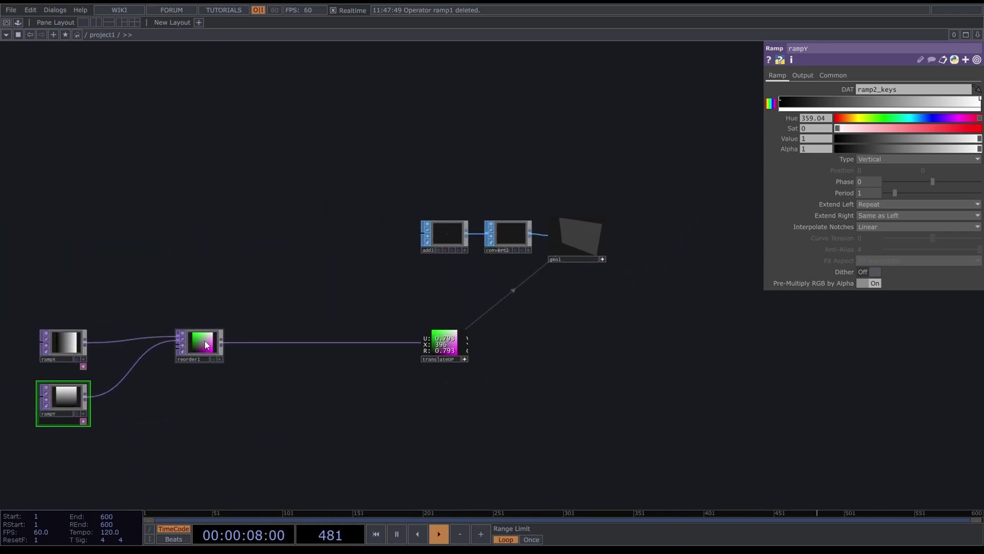
{"action": "left_click", "coordinate": [207, 344]}
{"action": "left_click", "coordinate": [944, 111]}
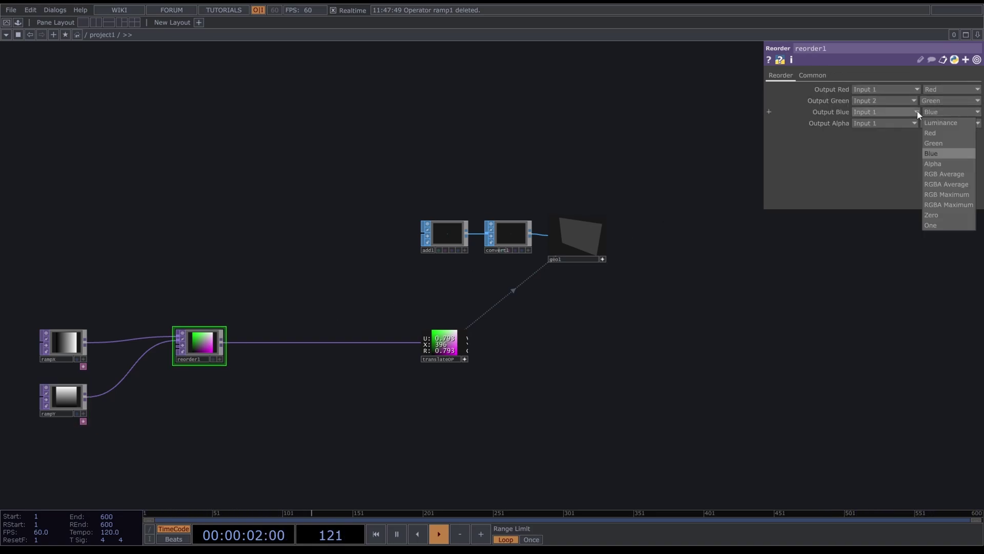
{"action": "left_click", "coordinate": [946, 215]}
Examine the instanced point plane in geo1's viewer from several angles and check its placement against the X and Y axes.
{"action": "scroll", "coordinate": [602, 277], "scroll_direction": "up", "scroll_amount": 5}
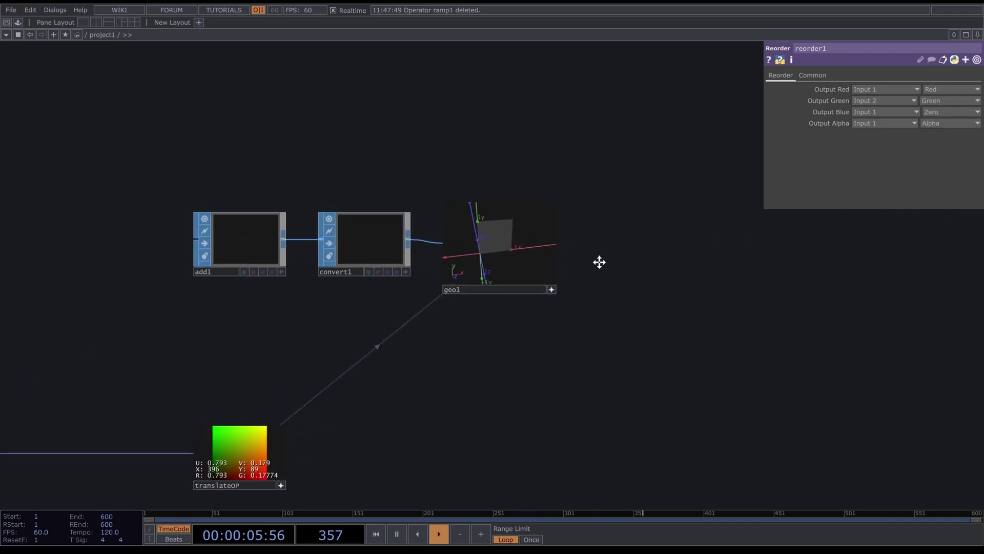
{"action": "scroll", "coordinate": [602, 311], "scroll_direction": "up", "scroll_amount": 5}
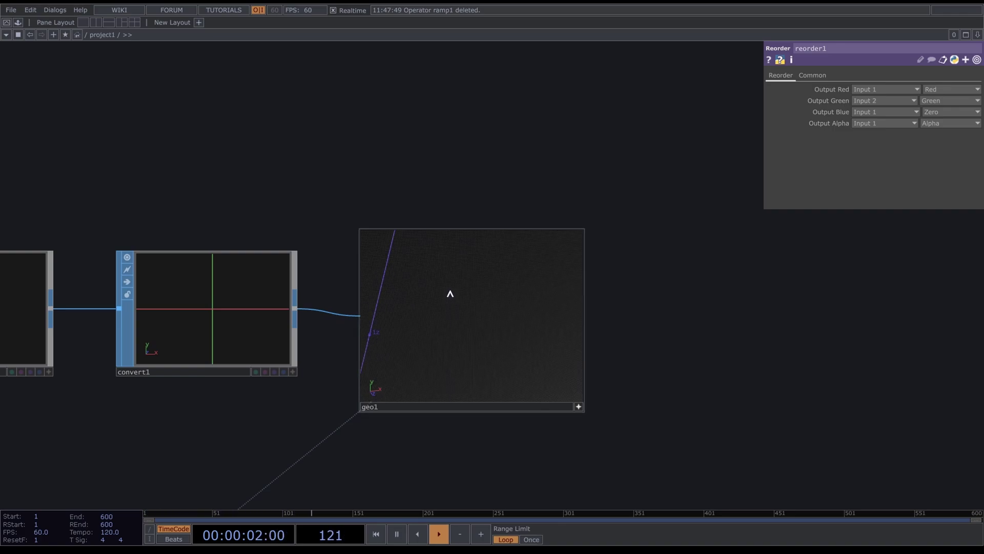
{"action": "scroll", "coordinate": [450, 293], "scroll_direction": "down", "scroll_amount": 5}
{"action": "left_click_drag", "start_coordinate": [679, 344], "coordinate": [615, 420]}
{"action": "scroll", "coordinate": [615, 248], "scroll_direction": "down", "scroll_amount": 2}
{"action": "scroll", "coordinate": [617, 277], "scroll_direction": "down", "scroll_amount": 5}
{"action": "scroll", "coordinate": [625, 311], "scroll_direction": "up", "scroll_amount": 7}
{"action": "left_click_drag", "start_coordinate": [582, 241], "coordinate": [617, 326]}
{"action": "left_click_drag", "start_coordinate": [446, 356], "coordinate": [429, 373]}
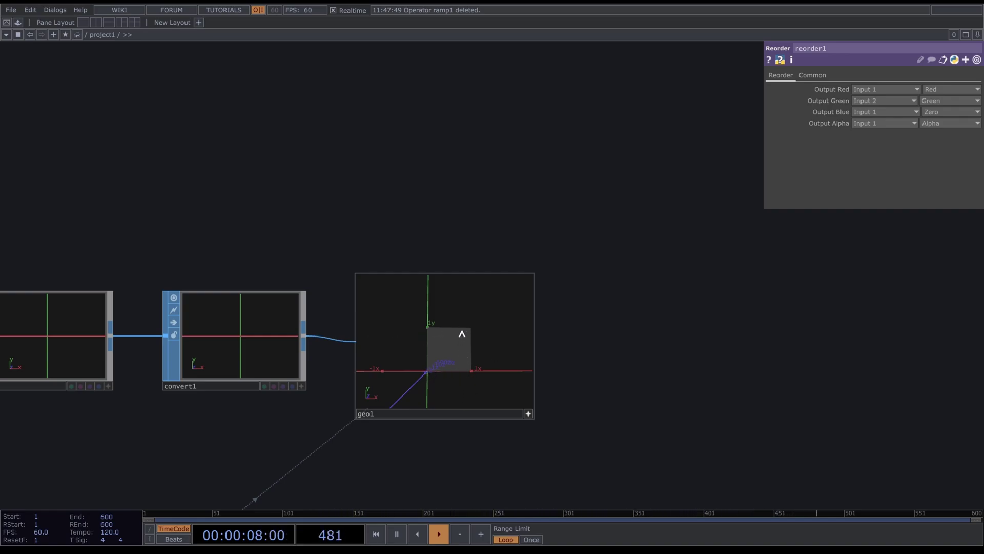
Insert a Math TOP into the connection between rampX and reorder1.
{"action": "scroll", "coordinate": [614, 373], "scroll_direction": "down", "scroll_amount": 5}
{"action": "left_click_drag", "start_coordinate": [346, 384], "coordinate": [709, 260]}
{"action": "right_click", "coordinate": [402, 348]}
{"action": "left_click", "coordinate": [416, 335]}
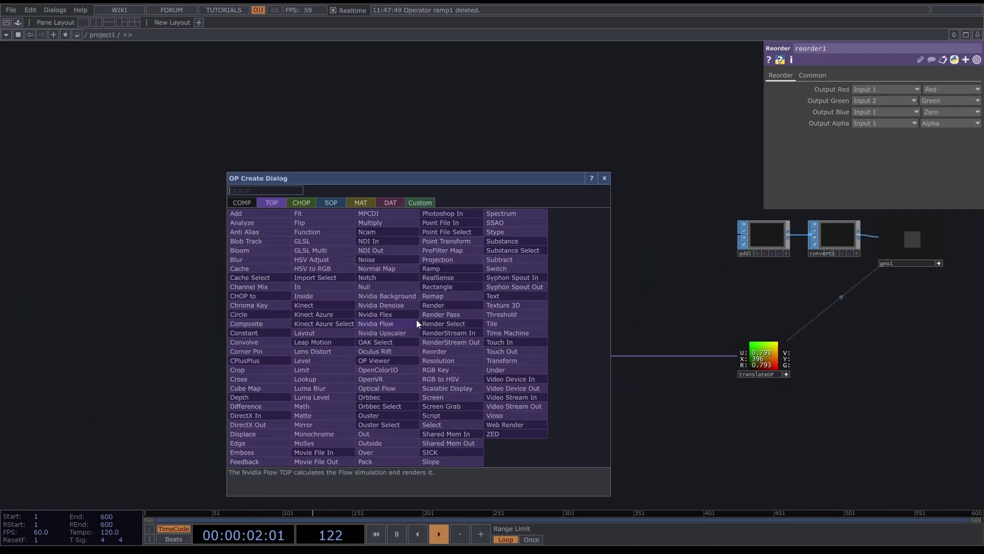
{"action": "type", "text": "math"}
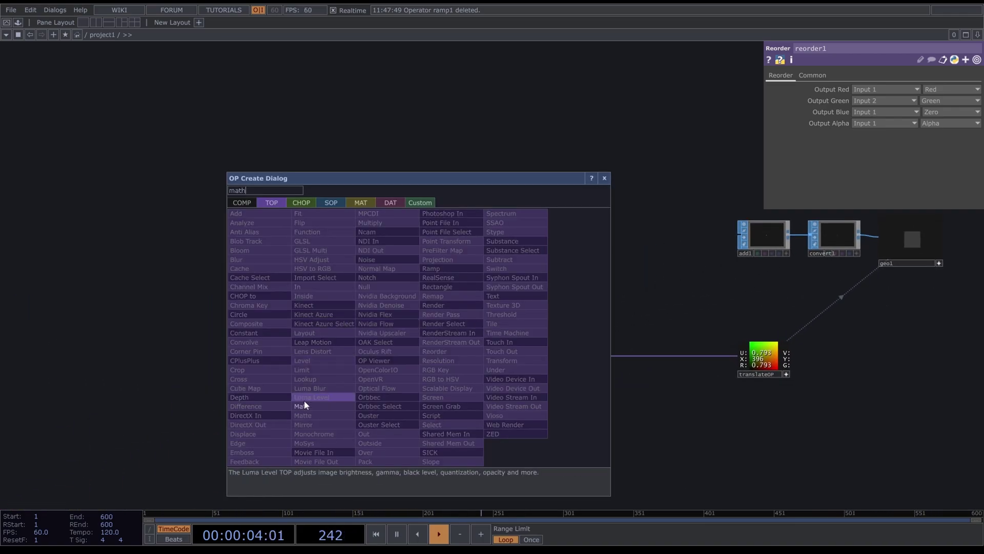
{"action": "left_click", "coordinate": [307, 406]}
{"action": "left_click", "coordinate": [408, 359]}
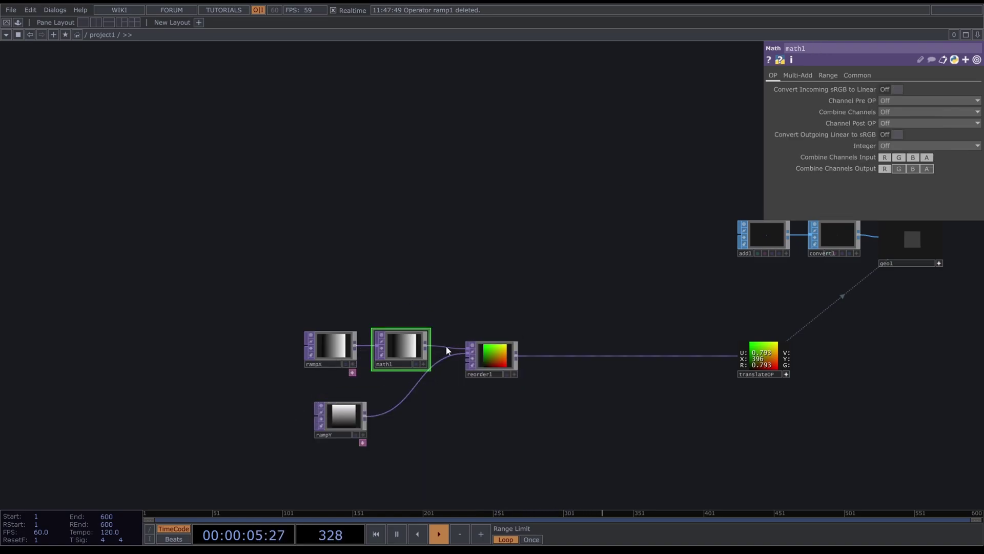
Set the lower To Range value of math1 to -1.
{"action": "left_click", "coordinate": [829, 76]}
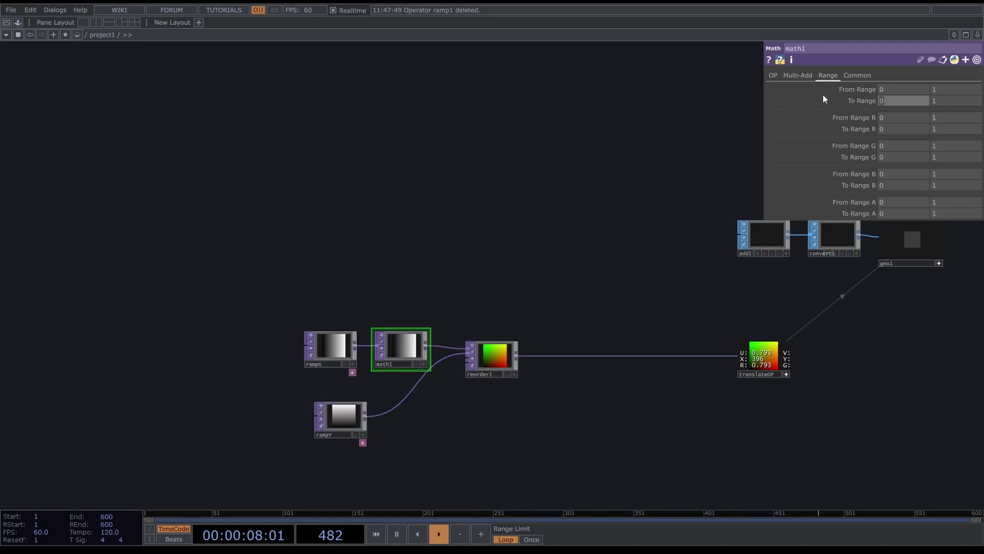
{"action": "type", "text": "-1"}
{"action": "key", "text": "Return"}
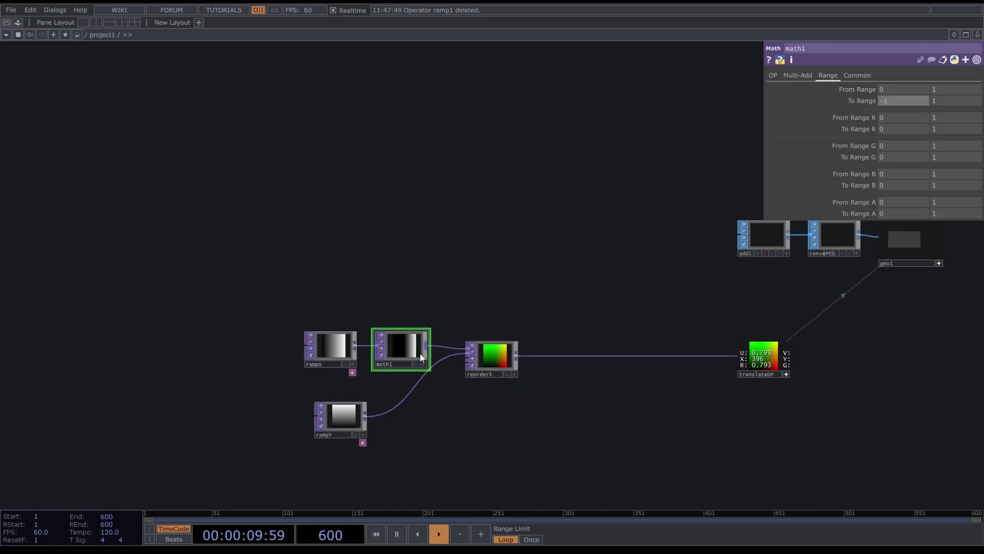
Duplicate math1 and wire the copy between rampY and reorder1's second input.
{"action": "key", "text": "ctrl+c"}
{"action": "key", "text": "ctrl+v"}
{"action": "scroll", "coordinate": [400, 415], "scroll_direction": "up", "scroll_amount": 5}
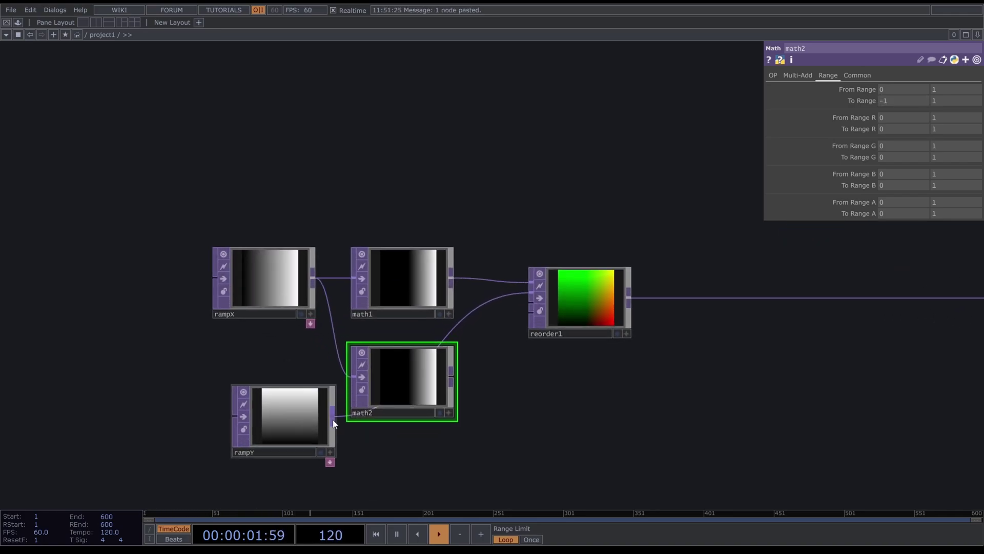
{"action": "left_click_drag", "start_coordinate": [333, 410], "coordinate": [350, 376]}
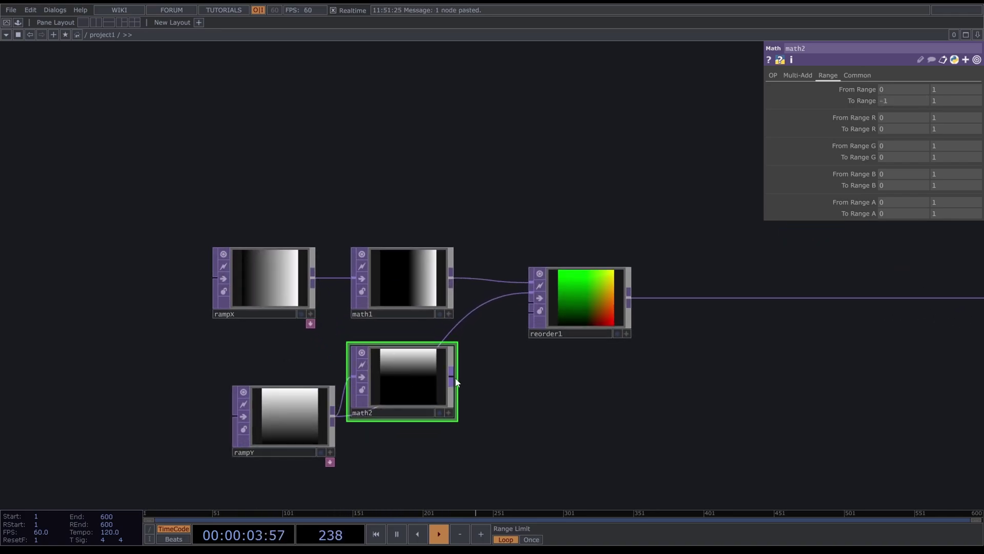
{"action": "scroll", "coordinate": [555, 389], "scroll_direction": "down", "scroll_amount": 5}
{"action": "left_click_drag", "start_coordinate": [527, 377], "coordinate": [467, 400]}
Examine how the instanced plane in geo1's viewer is centred on the X and Y axes.
{"action": "left_click_drag", "start_coordinate": [517, 426], "coordinate": [288, 469]}
{"action": "scroll", "coordinate": [718, 303], "scroll_direction": "up", "scroll_amount": 8}
{"action": "middle_click_drag", "start_coordinate": [566, 435], "coordinate": [436, 420]}
{"action": "left_click_drag", "start_coordinate": [405, 401], "coordinate": [430, 363]}
{"action": "middle_click_drag", "start_coordinate": [621, 384], "coordinate": [431, 419]}
{"action": "left_click_drag", "start_coordinate": [431, 419], "coordinate": [750, 422]}
{"action": "scroll", "coordinate": [420, 418], "scroll_direction": "down", "scroll_amount": 2}
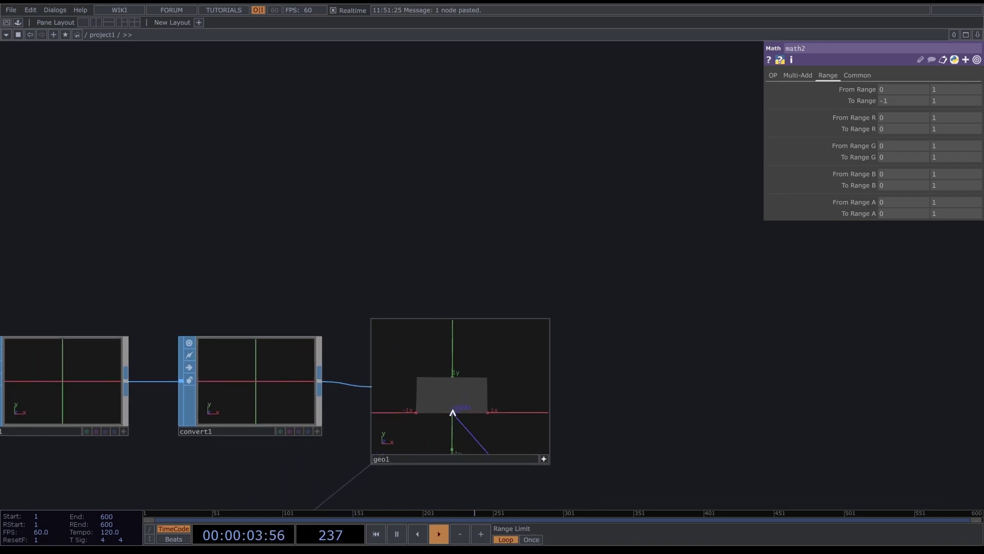
Set rampY's Pixel Format to 32-bit float (RGBA).
{"action": "scroll", "coordinate": [640, 422], "scroll_direction": "down", "scroll_amount": 8}
{"action": "scroll", "coordinate": [435, 413], "scroll_direction": "up", "scroll_amount": 4}
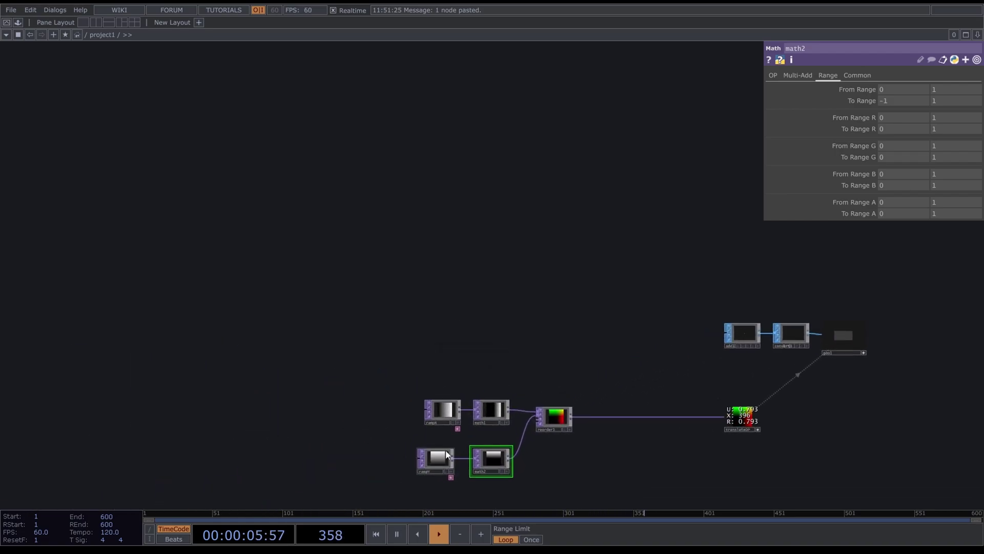
{"action": "left_click", "coordinate": [443, 453]}
{"action": "left_click", "coordinate": [840, 75]}
{"action": "left_click", "coordinate": [873, 202]}
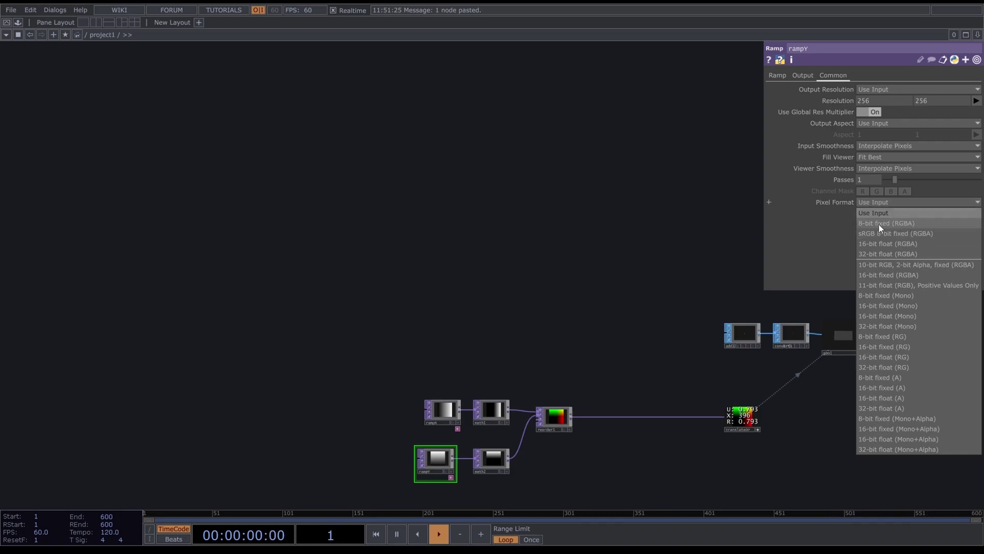
{"action": "left_click", "coordinate": [893, 253]}
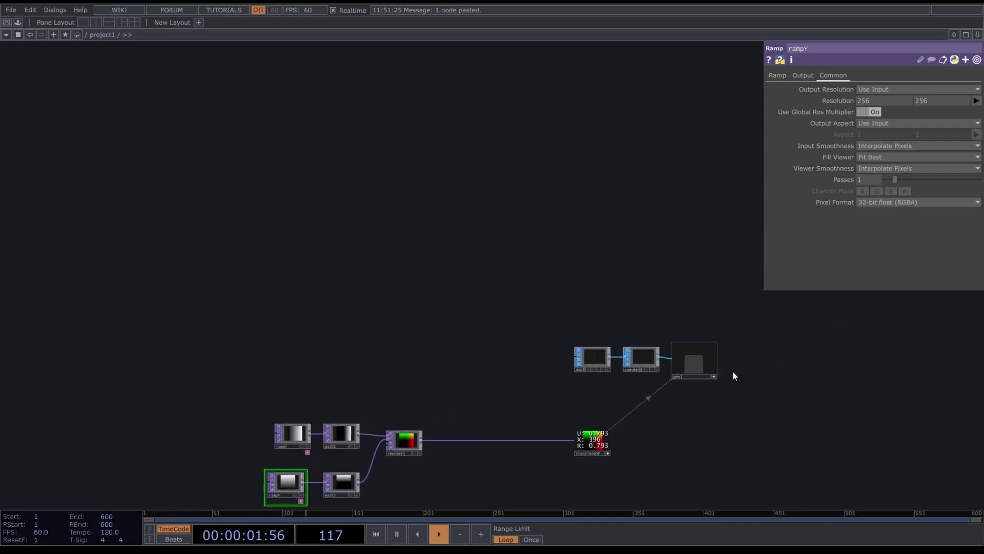
Check in geo1's viewer whether the instanced plane extends into the negative Y range.
{"action": "scroll", "coordinate": [731, 376], "scroll_direction": "up", "scroll_amount": 8}
{"action": "right_click_drag", "start_coordinate": [414, 333], "coordinate": [380, 342]}
{"action": "scroll", "coordinate": [380, 348], "scroll_direction": "up", "scroll_amount": 6}
{"action": "scroll", "coordinate": [380, 352], "scroll_direction": "down", "scroll_amount": 4}
{"action": "mouse_move", "coordinate": [387, 367]}
{"action": "right_mouse_down"}
{"action": "mouse_move", "coordinate": [395, 347]}
{"action": "mouse_move", "coordinate": [372, 355]}
{"action": "mouse_move", "coordinate": [395, 354]}
{"action": "right_mouse_up"}
{"action": "scroll", "coordinate": [636, 365], "scroll_direction": "down", "scroll_amount": 3}
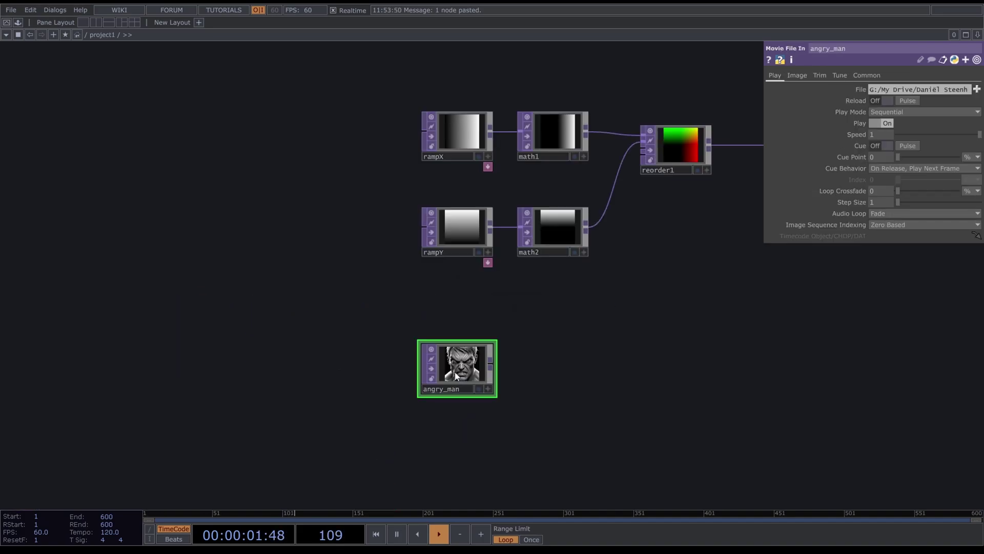
Examine the light and dark areas of the face image in the angry_man Movie File In node.
{"action": "scroll", "coordinate": [455, 371], "scroll_direction": "up", "scroll_amount": 3}
{"action": "scroll", "coordinate": [452, 374], "scroll_direction": "up", "scroll_amount": 2}
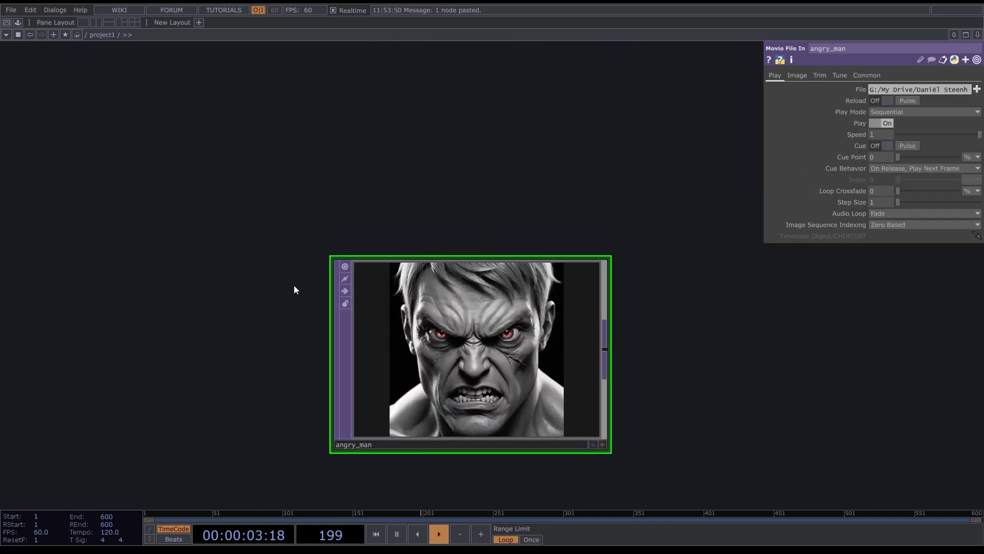
{"action": "left_click_drag", "start_coordinate": [737, 424], "coordinate": [731, 378]}
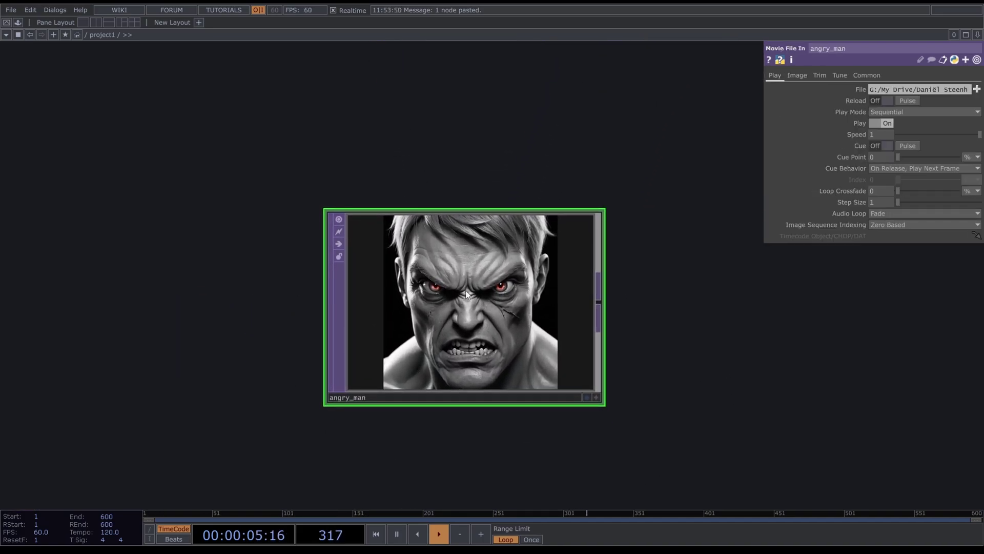
{"action": "scroll", "coordinate": [456, 302], "scroll_direction": "up", "scroll_amount": 4}
{"action": "scroll", "coordinate": [447, 313], "scroll_direction": "down", "scroll_amount": 4}
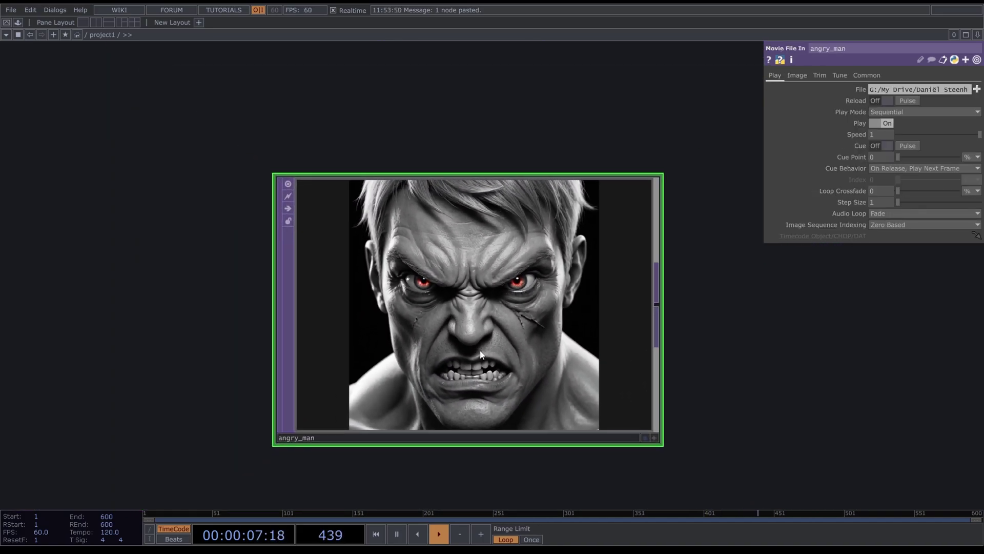
{"action": "scroll", "coordinate": [484, 336], "scroll_direction": "up", "scroll_amount": 2}
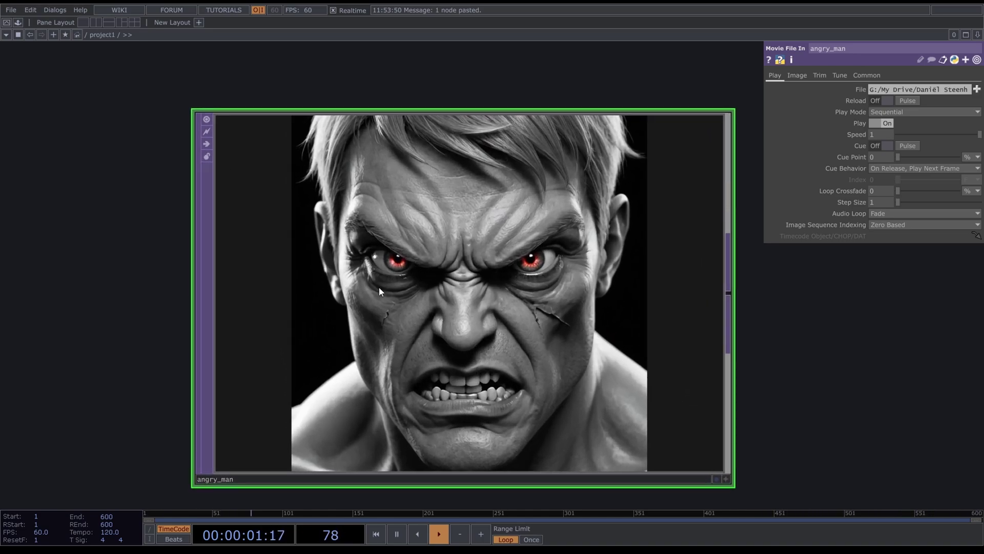
{"action": "scroll", "coordinate": [379, 292], "scroll_direction": "down", "scroll_amount": 5}
{"action": "left_click_drag", "start_coordinate": [408, 327], "coordinate": [403, 286]}
{"action": "left_click_drag", "start_coordinate": [606, 269], "coordinate": [560, 379]}
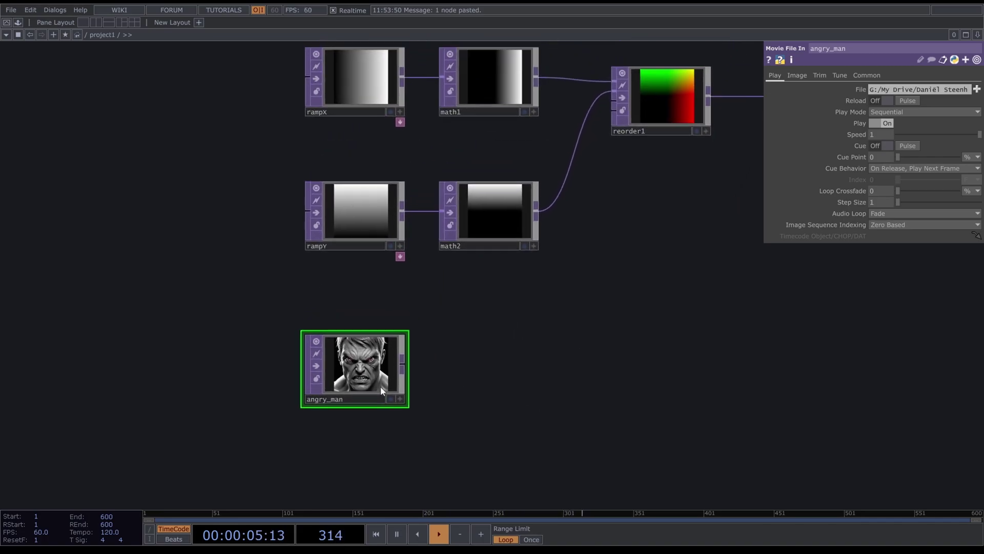
{"action": "scroll", "coordinate": [370, 389], "scroll_direction": "up", "scroll_amount": 6}
{"action": "scroll", "coordinate": [303, 342], "scroll_direction": "down", "scroll_amount": 5}
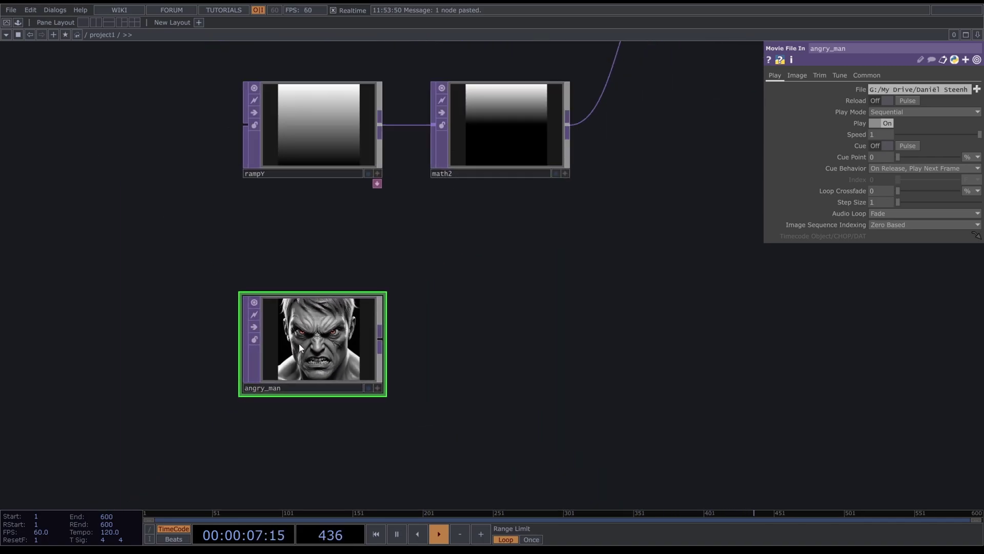
Add a Fit TOP after angry_man and set its resolution to 500 by 500.
{"action": "left_click_drag", "start_coordinate": [382, 344], "coordinate": [462, 335]}
{"action": "type", "text": "fit"}
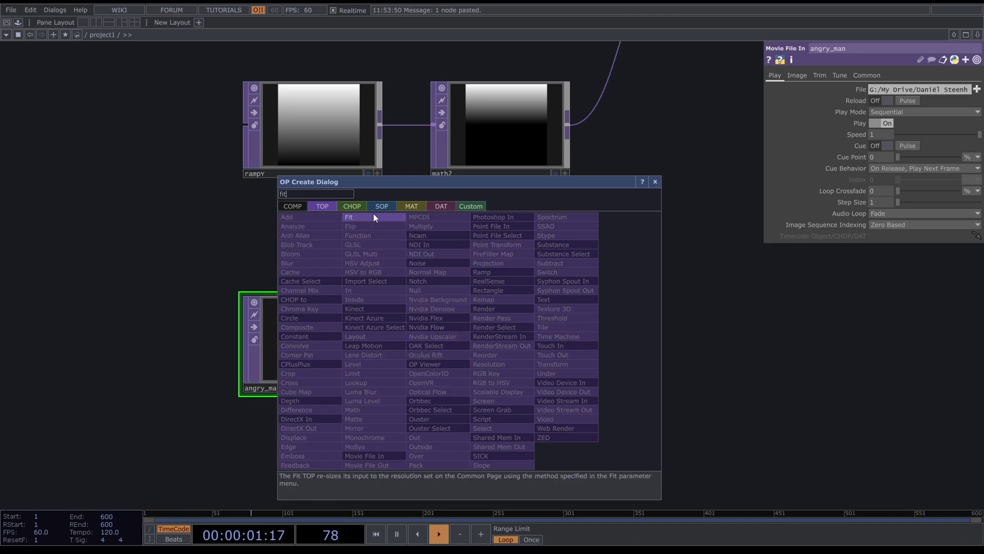
{"action": "left_click", "coordinate": [373, 214]}
{"action": "left_click", "coordinate": [502, 340]}
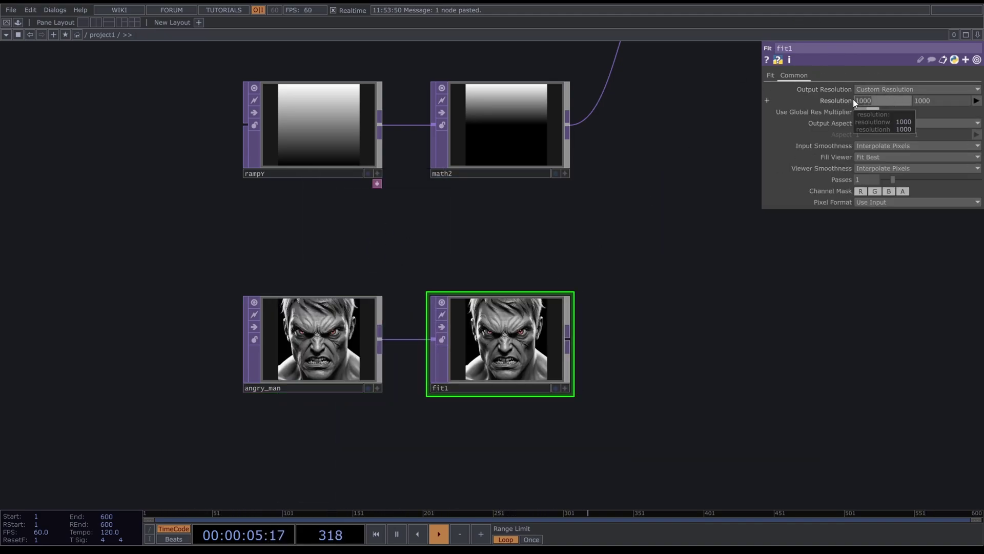
{"action": "left_click", "coordinate": [853, 99]}
{"action": "type", "text": "500"}
{"action": "key", "text": "Tab"}
{"action": "type", "text": "500"}
{"action": "key", "text": "Return"}
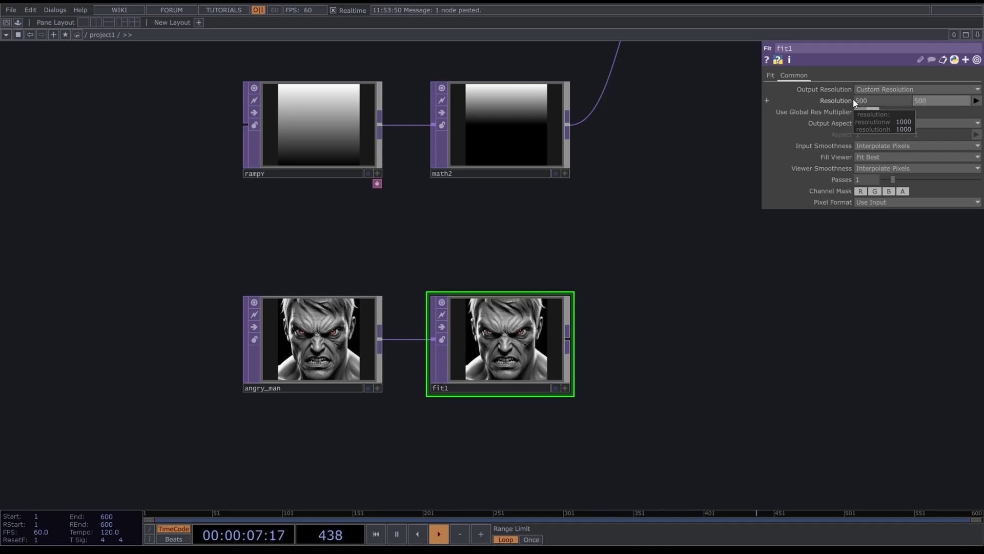
Set the resolution of both rampX and rampY to 500 by 500.
{"action": "left_click", "coordinate": [380, 147]}
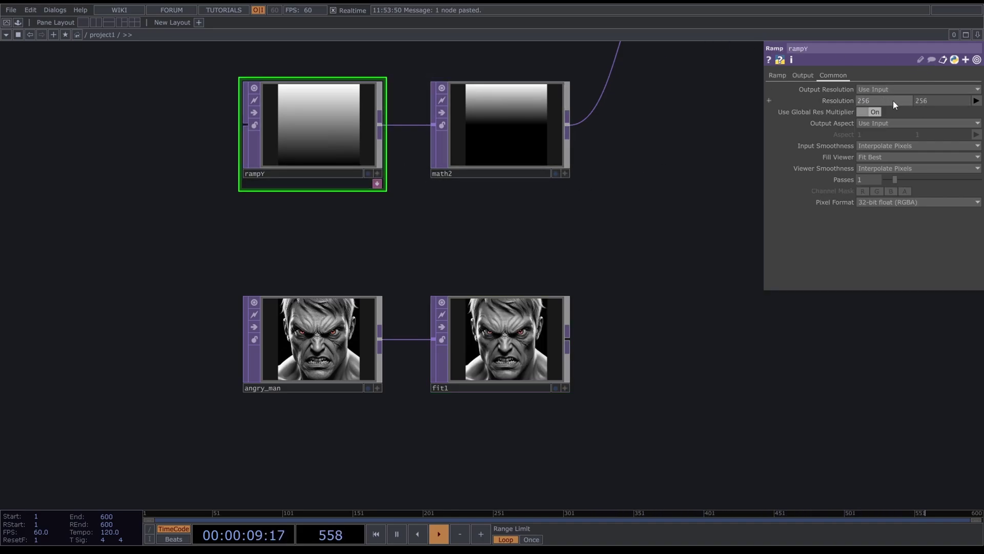
{"action": "left_click_drag", "start_coordinate": [672, 246], "coordinate": [699, 389]}
{"action": "scroll", "coordinate": [699, 389], "scroll_direction": "down", "scroll_amount": 4}
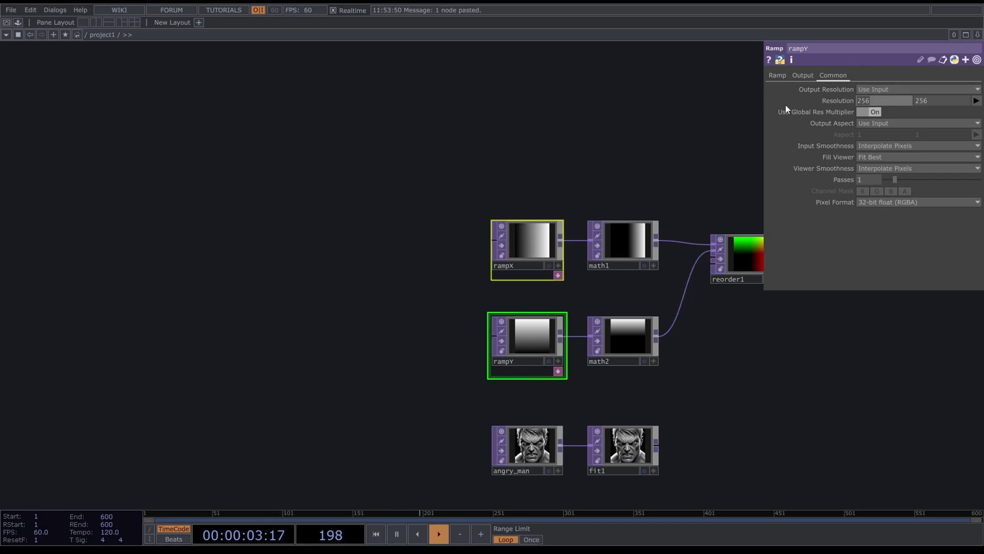
{"action": "type", "text": "500"}
{"action": "key", "text": "Tab"}
{"action": "type", "text": "500"}
{"action": "key", "text": "Return"}
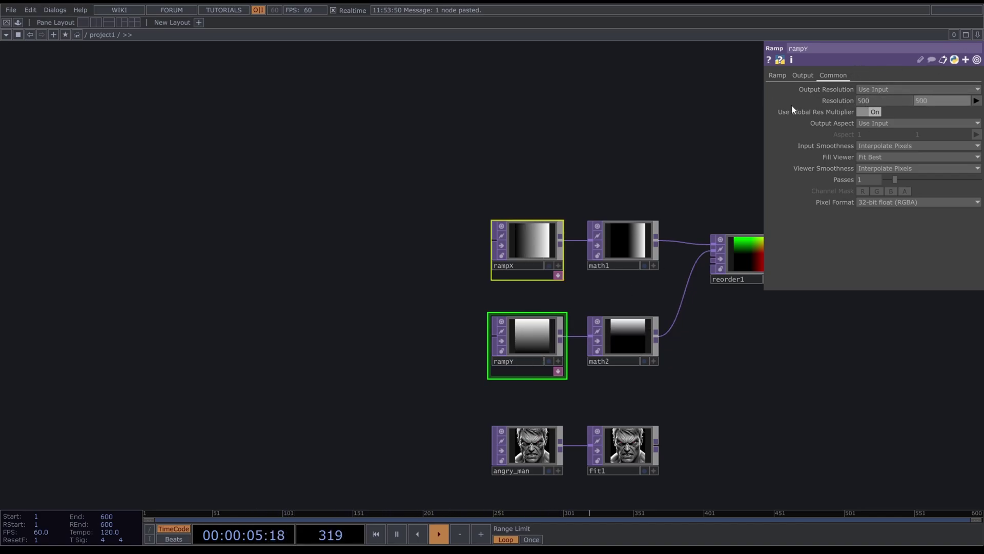
Add a Level TOP after fit1 and set its Contrast to 5.
{"action": "scroll", "coordinate": [661, 351], "scroll_direction": "up", "scroll_amount": 5}
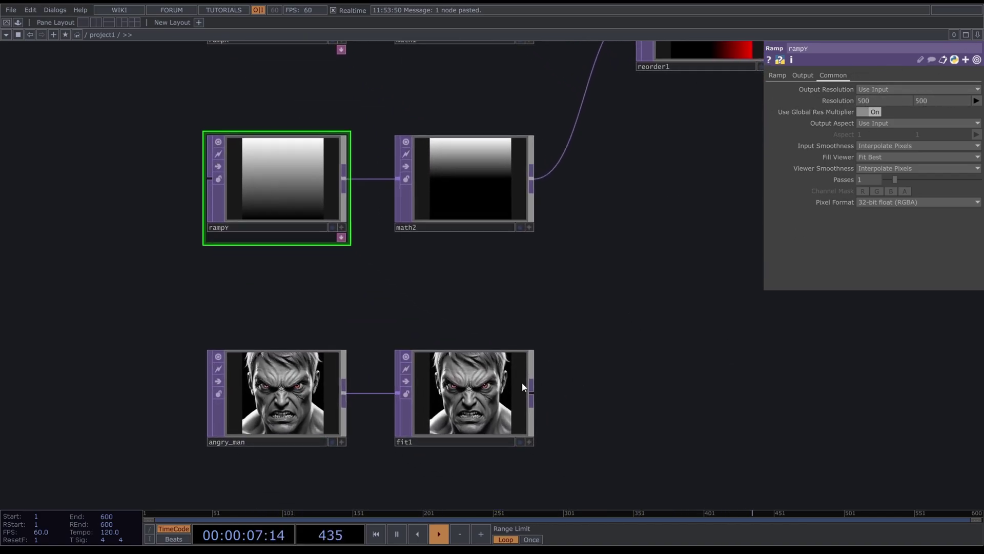
{"action": "left_click", "coordinate": [533, 402]}
{"action": "left_click", "coordinate": [666, 402]}
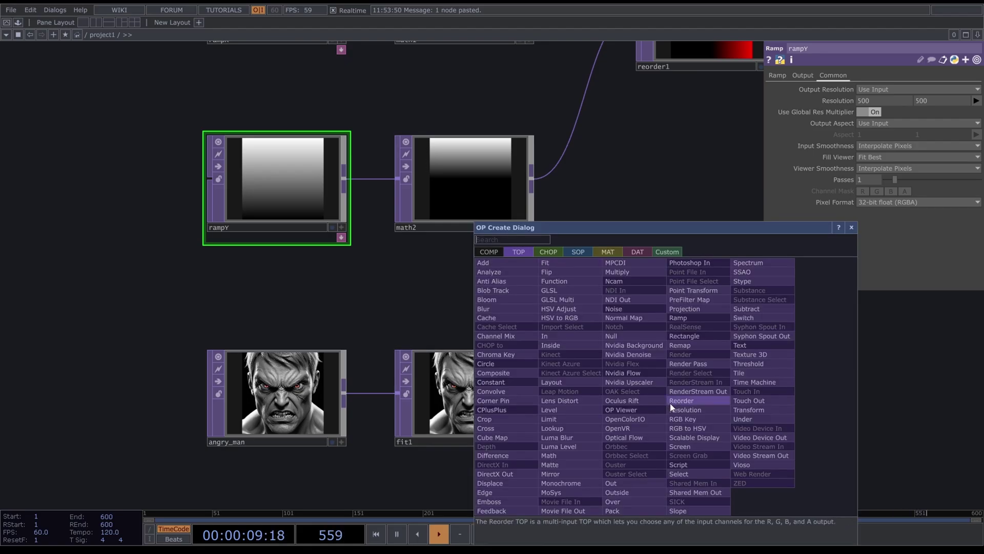
{"action": "type", "text": "level"}
{"action": "key", "text": "Return"}
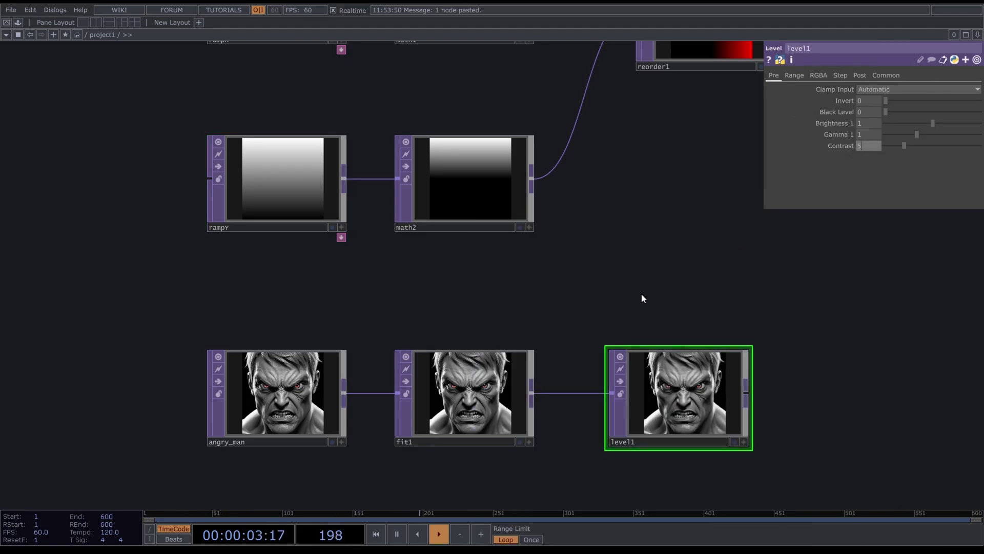
{"action": "type", "text": "5"}
{"action": "key", "text": "Return"}
{"action": "scroll", "coordinate": [641, 298], "scroll_direction": "up", "scroll_amount": 10}
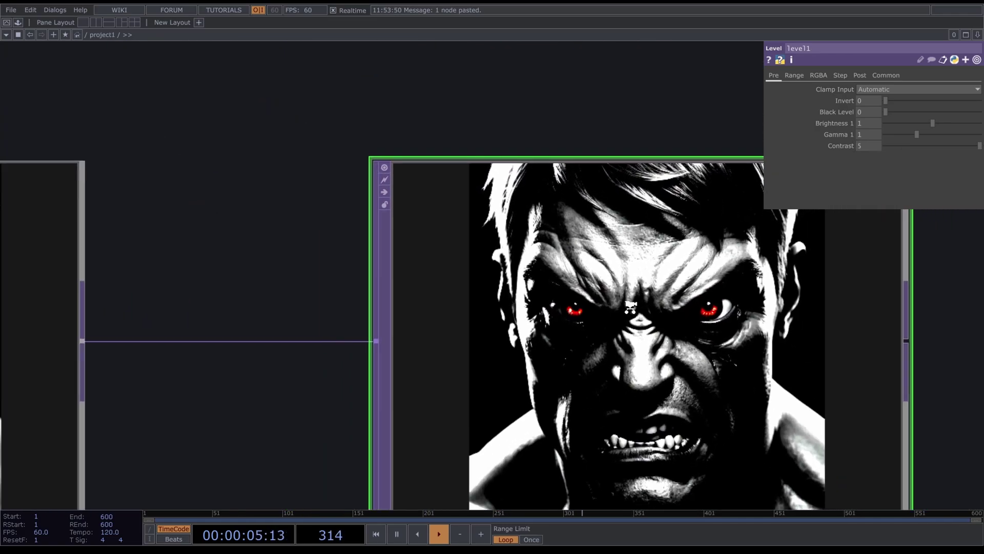
Add a Null TOP after level1, below translateOP, and name it colorOP.
{"action": "scroll", "coordinate": [630, 306], "scroll_direction": "down", "scroll_amount": 10}
{"action": "left_click_drag", "start_coordinate": [774, 322], "coordinate": [352, 310]}
{"action": "scroll", "coordinate": [392, 293], "scroll_direction": "down", "scroll_amount": 2}
{"action": "scroll", "coordinate": [392, 293], "scroll_direction": "down", "scroll_amount": 1}
{"action": "left_click_drag", "start_coordinate": [281, 300], "coordinate": [536, 304]}
{"action": "left_click", "coordinate": [536, 303]}
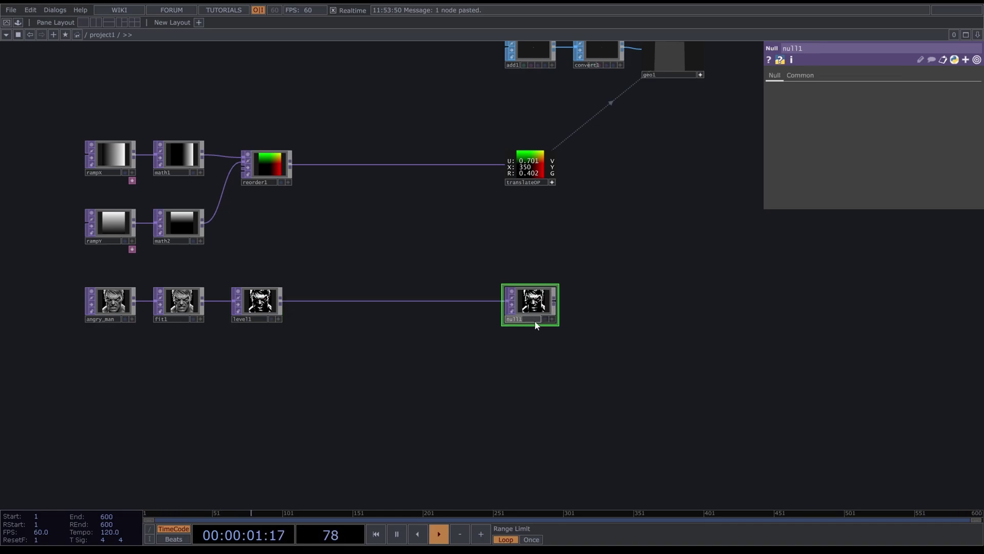
{"action": "type", "text": "colorOP"}
{"action": "key", "text": "Return"}
Assign colorOP as geo1's instance Color OP, with r, g and b for the R, G and B channels.
{"action": "left_click_drag", "start_coordinate": [737, 106], "coordinate": [720, 171]}
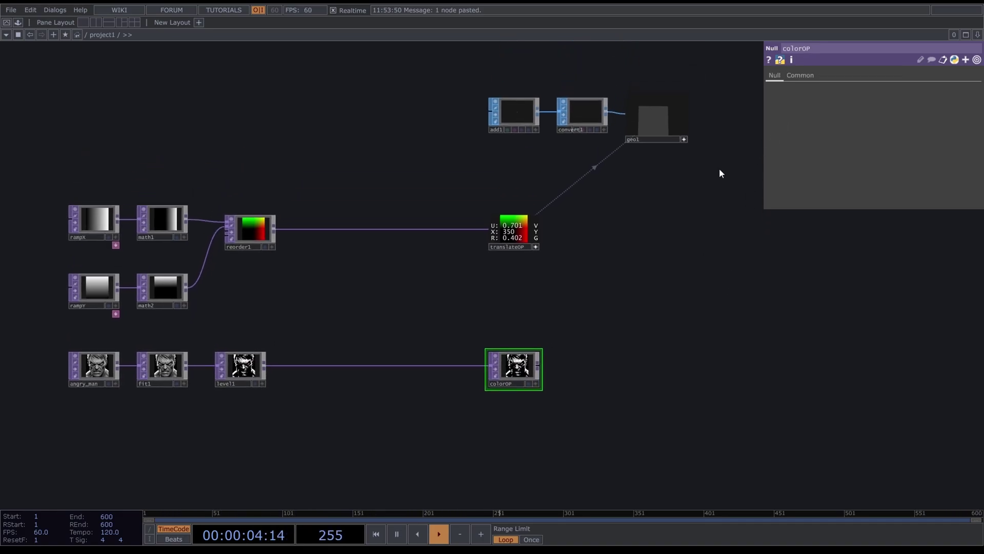
{"action": "left_click", "coordinate": [686, 140]}
{"action": "left_click", "coordinate": [842, 76]}
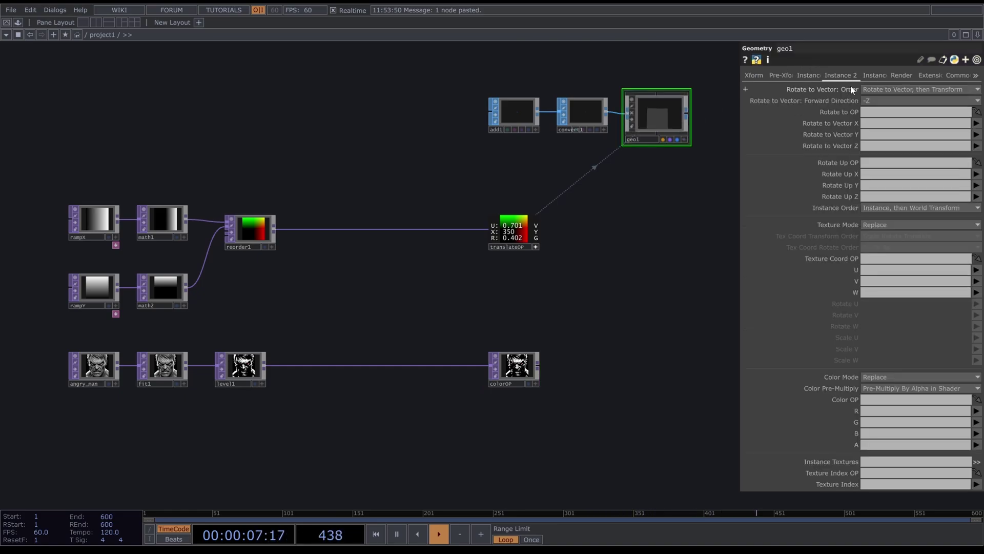
{"action": "left_click_drag", "start_coordinate": [515, 366], "coordinate": [875, 401]}
{"action": "left_click", "coordinate": [875, 411]}
{"action": "type", "text": "r"}
{"action": "left_click", "coordinate": [874, 422]}
{"action": "type", "text": "g"}
{"action": "left_click", "coordinate": [870, 432]}
{"action": "type", "text": "b"}
Examine the coloured instances in geo1's viewer and compare the corner pixels of translateOP and colorOP.
{"action": "left_click_drag", "start_coordinate": [659, 185], "coordinate": [573, 321]}
{"action": "scroll", "coordinate": [585, 250], "scroll_direction": "up", "scroll_amount": 3}
{"action": "scroll", "coordinate": [567, 250], "scroll_direction": "up", "scroll_amount": 6}
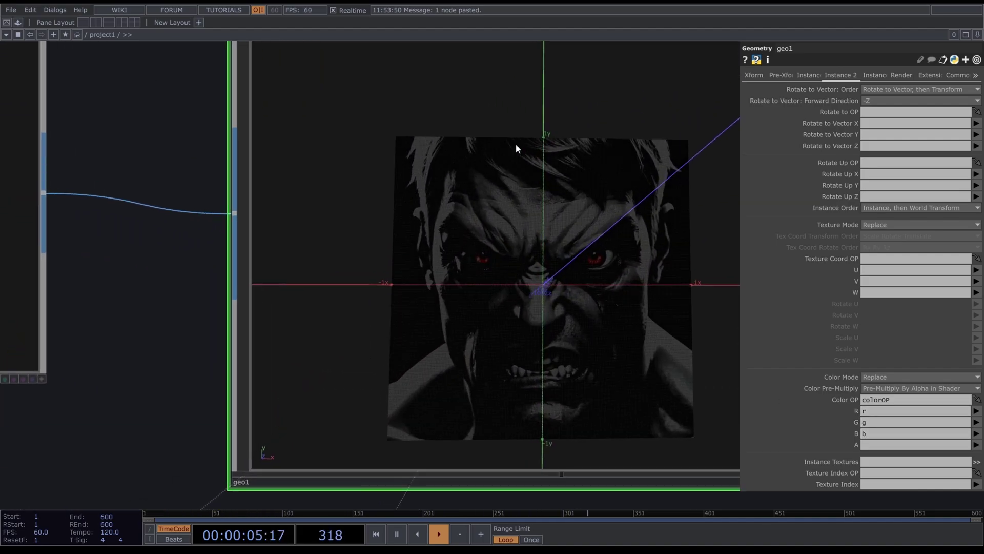
{"action": "scroll", "coordinate": [440, 311], "scroll_direction": "down", "scroll_amount": 10}
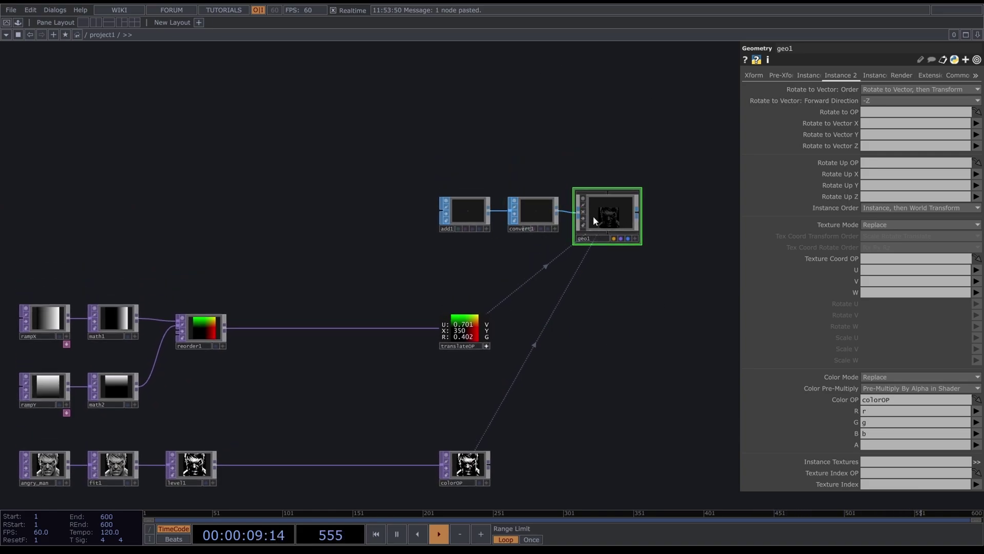
{"action": "scroll", "coordinate": [400, 297], "scroll_direction": "up", "scroll_amount": 6}
{"action": "scroll", "coordinate": [329, 296], "scroll_direction": "up", "scroll_amount": 6}
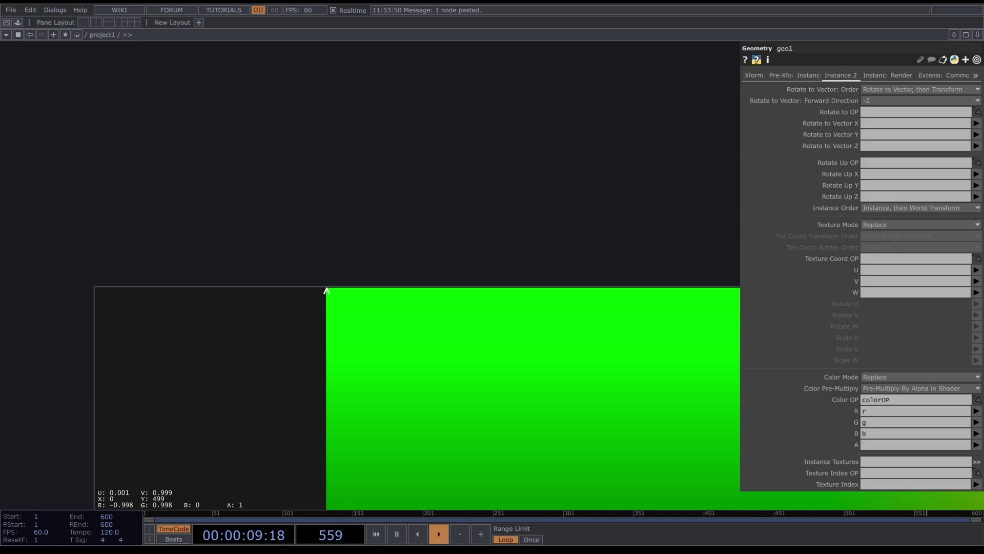
{"action": "scroll", "coordinate": [327, 291], "scroll_direction": "down", "scroll_amount": 8}
{"action": "scroll", "coordinate": [332, 454], "scroll_direction": "up", "scroll_amount": 8}
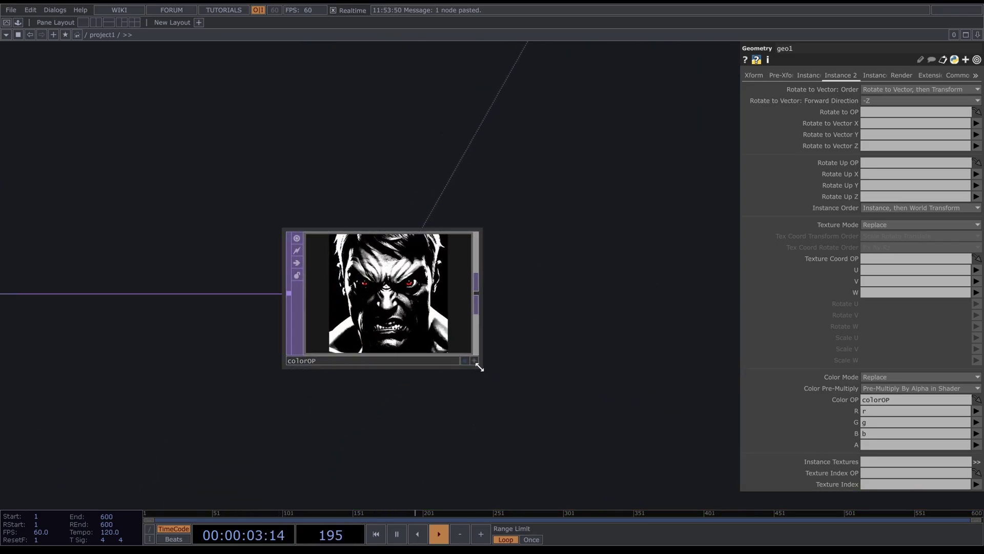
{"action": "scroll", "coordinate": [320, 224], "scroll_direction": "up", "scroll_amount": 5}
{"action": "scroll", "coordinate": [425, 292], "scroll_direction": "up", "scroll_amount": 5}
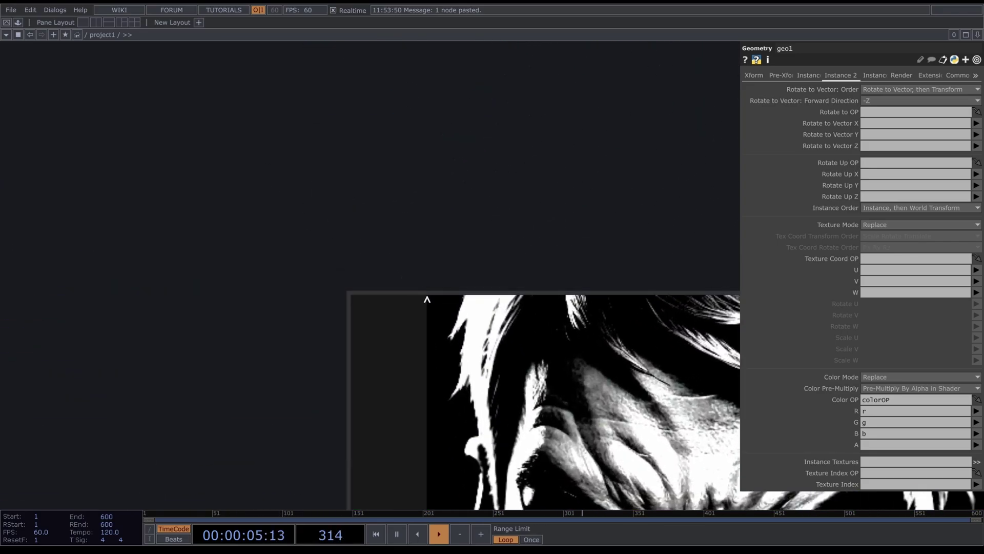
{"action": "scroll", "coordinate": [410, 289], "scroll_direction": "down", "scroll_amount": 10}
{"action": "scroll", "coordinate": [456, 398], "scroll_direction": "up", "scroll_amount": 6}
{"action": "scroll", "coordinate": [441, 428], "scroll_direction": "down", "scroll_amount": 3}
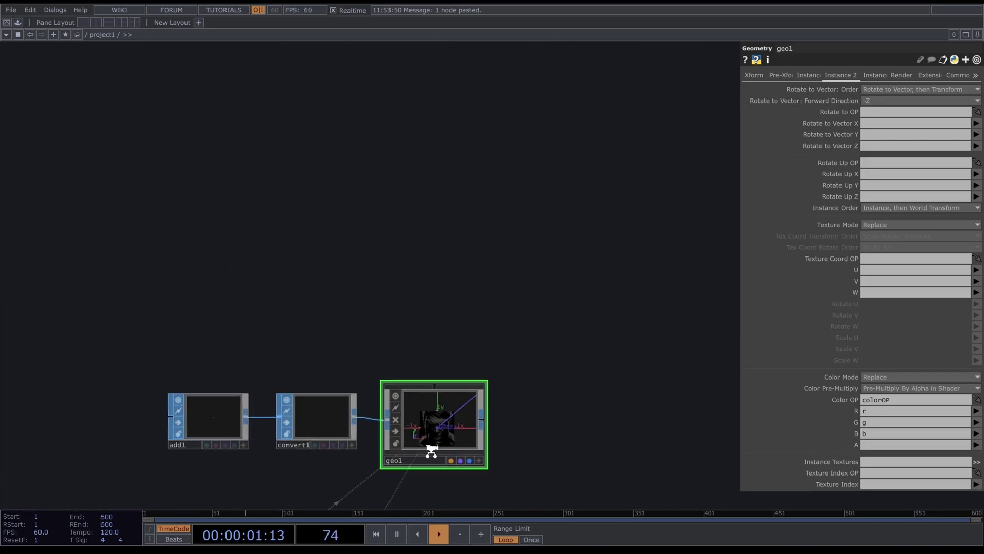
Add a Camera COMP above and beside geo1.
{"action": "scroll", "coordinate": [528, 350], "scroll_direction": "down", "scroll_amount": 5}
{"action": "scroll", "coordinate": [395, 400], "scroll_direction": "up", "scroll_amount": 5}
{"action": "left_click_drag", "start_coordinate": [428, 425], "coordinate": [372, 360]}
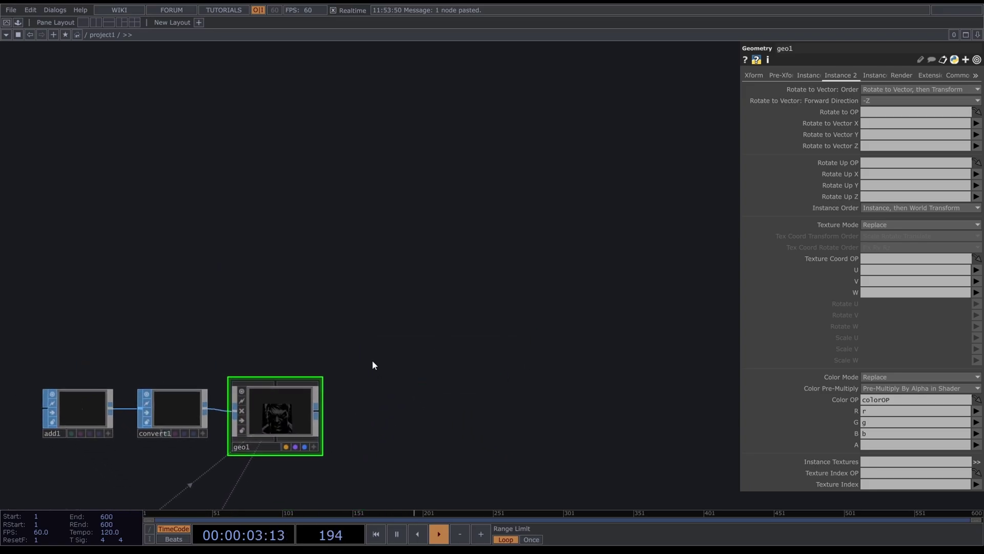
{"action": "key", "text": "Tab"}
{"action": "left_click", "coordinate": [195, 229]}
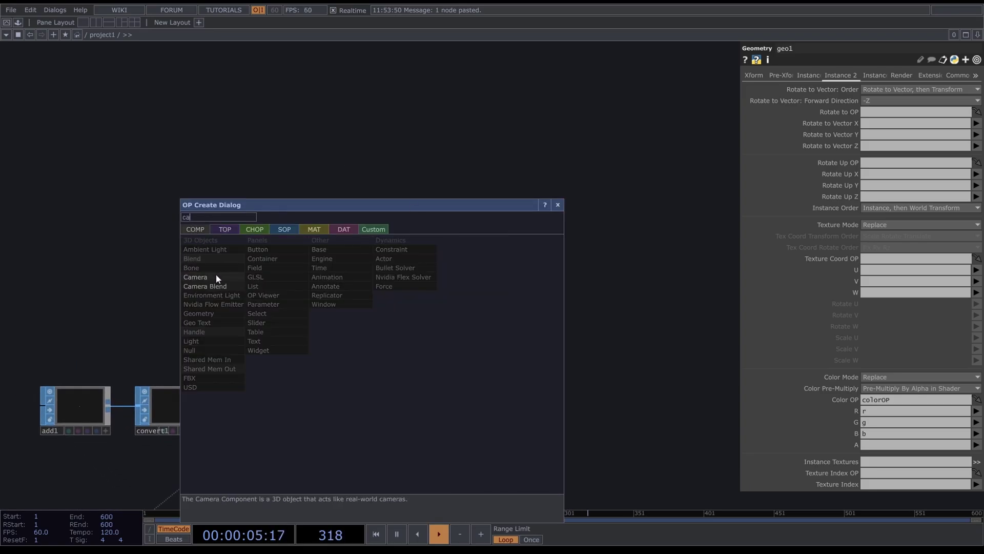
{"action": "left_click", "coordinate": [217, 275]}
{"action": "left_click", "coordinate": [381, 311]}
Add a Constant MAT above geo1 and assign it as geo1's material.
{"action": "key", "text": "Tab"}
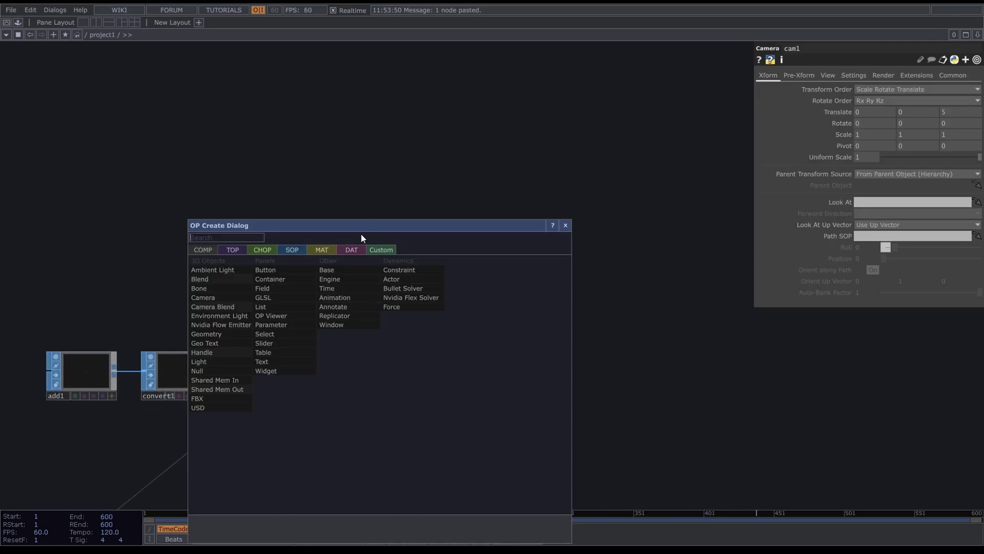
{"action": "left_click", "coordinate": [321, 250]}
{"action": "left_click", "coordinate": [233, 261]}
{"action": "left_click", "coordinate": [287, 311]}
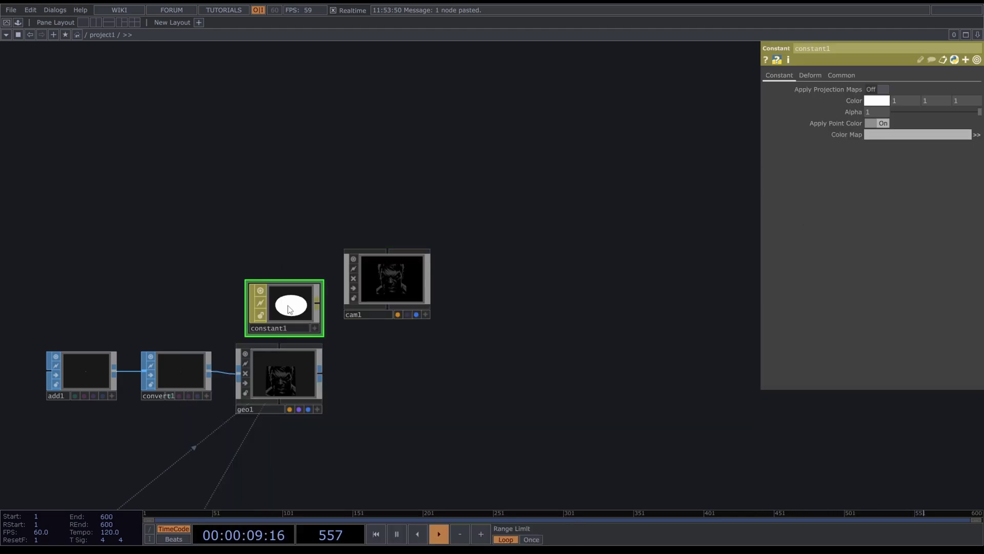
{"action": "left_click_drag", "start_coordinate": [285, 311], "coordinate": [287, 385]}
{"action": "scroll", "coordinate": [272, 389], "scroll_direction": "up", "scroll_amount": 5}
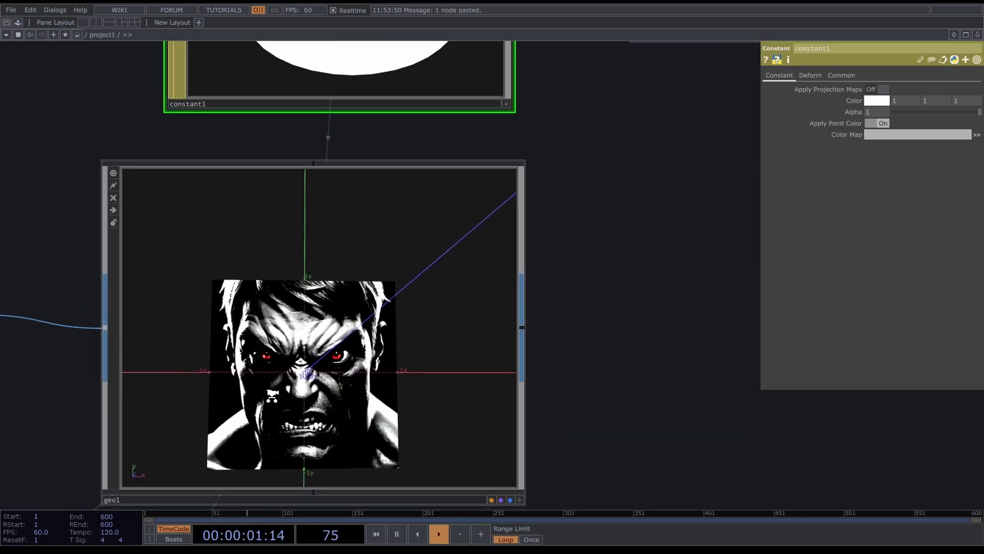
{"action": "scroll", "coordinate": [268, 393], "scroll_direction": "down", "scroll_amount": 8}
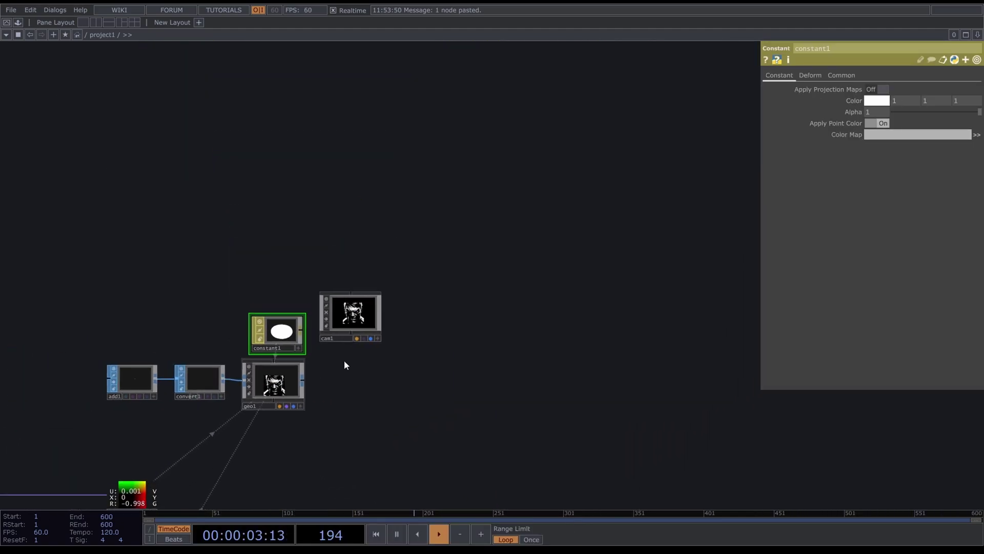
Add a Render TOP below cam1 and set its resolution height to 400.
{"action": "key", "text": "Tab"}
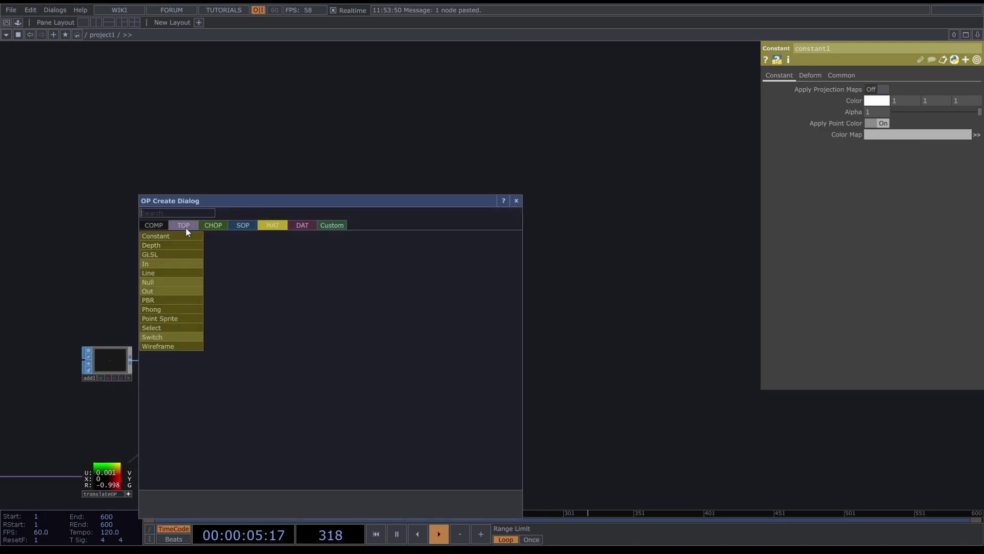
{"action": "left_click", "coordinate": [185, 229]}
{"action": "type", "text": "re"}
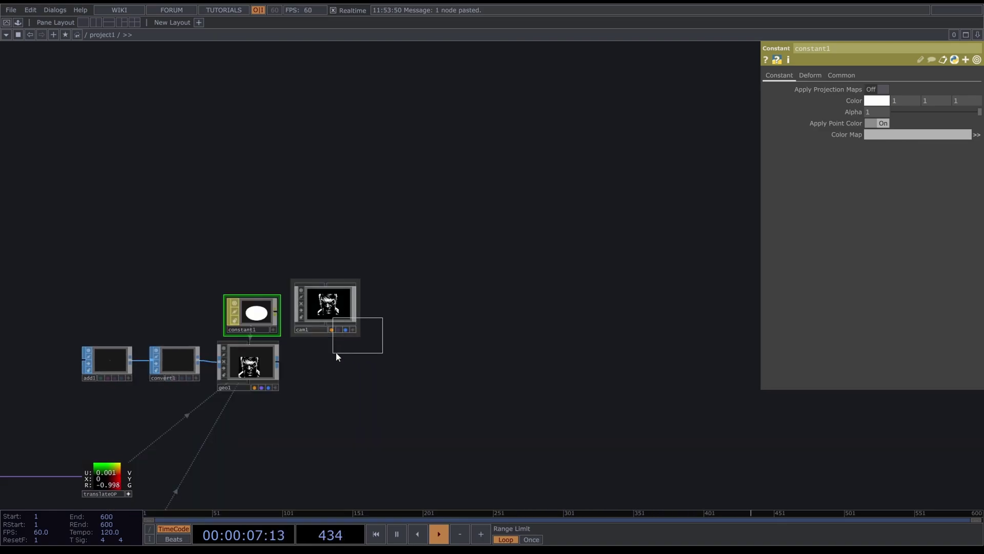
{"action": "left_click", "coordinate": [321, 365]}
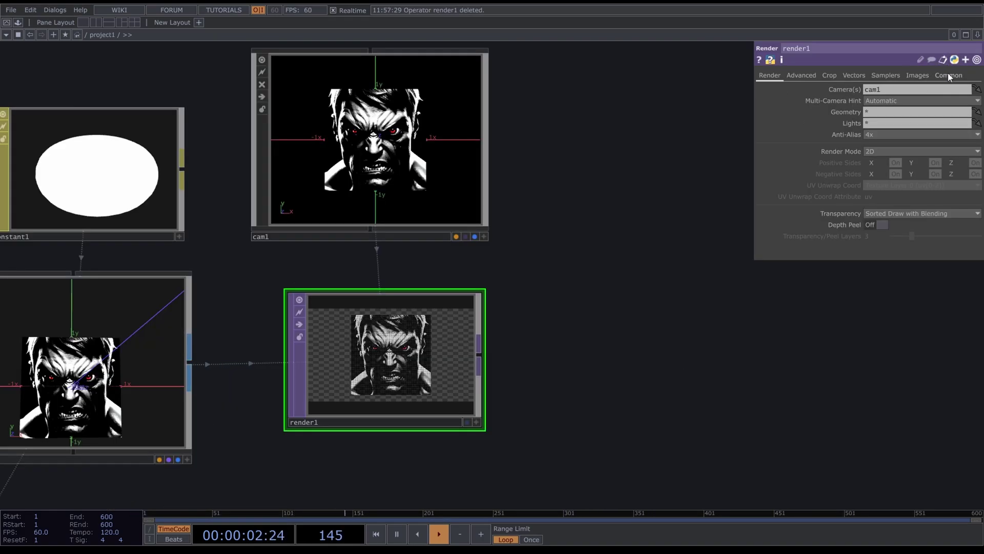
{"action": "left_click", "coordinate": [948, 75]}
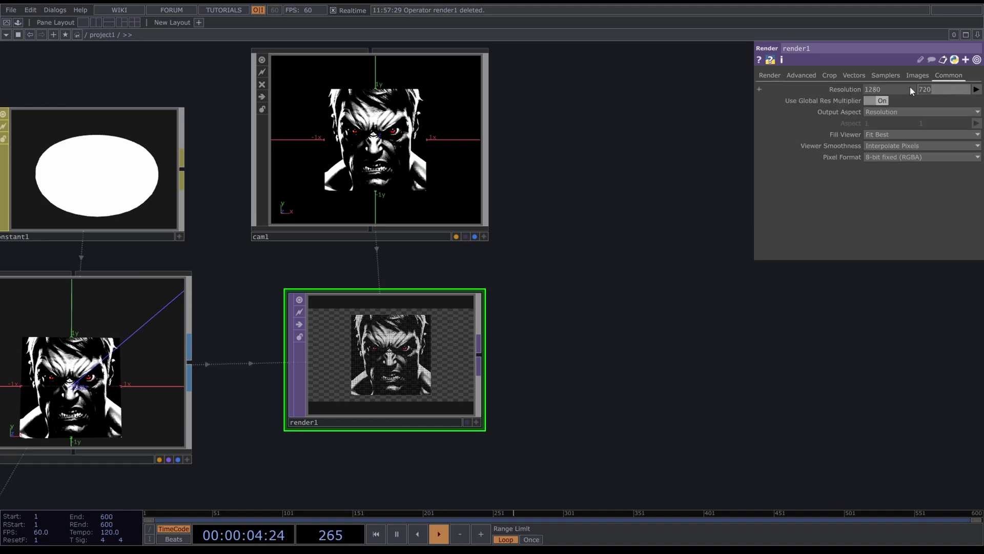
{"action": "type", "text": "0"}
{"action": "key", "text": "Return"}
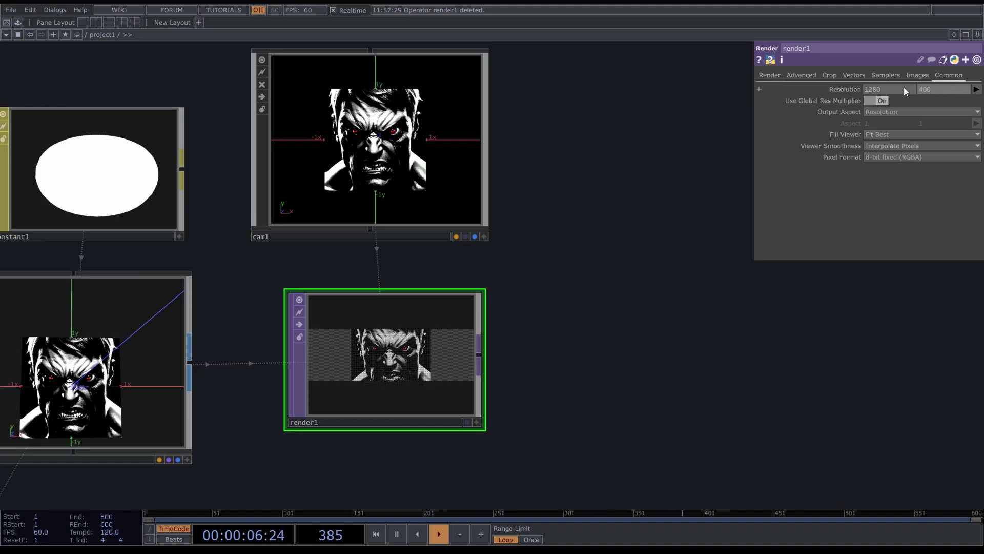
Move cam1 closer to the face by setting its Translate to Y 0.18 and Z 1.9.
{"action": "left_click", "coordinate": [360, 173]}
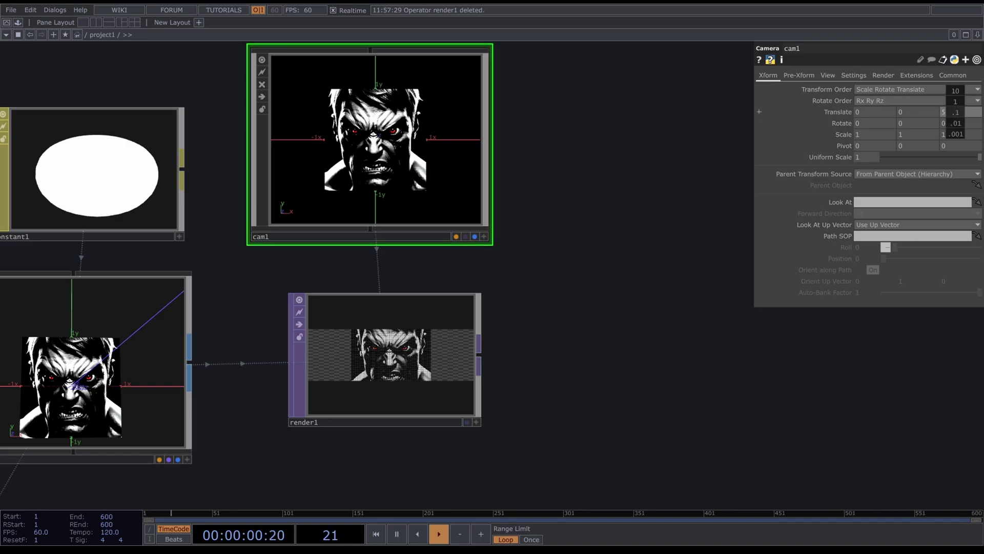
{"action": "mouse_move", "coordinate": [956, 108]}
{"action": "left_mouse_down"}
{"action": "mouse_move", "coordinate": [928, 109]}
{"action": "mouse_move", "coordinate": [949, 97]}
{"action": "left_mouse_up"}
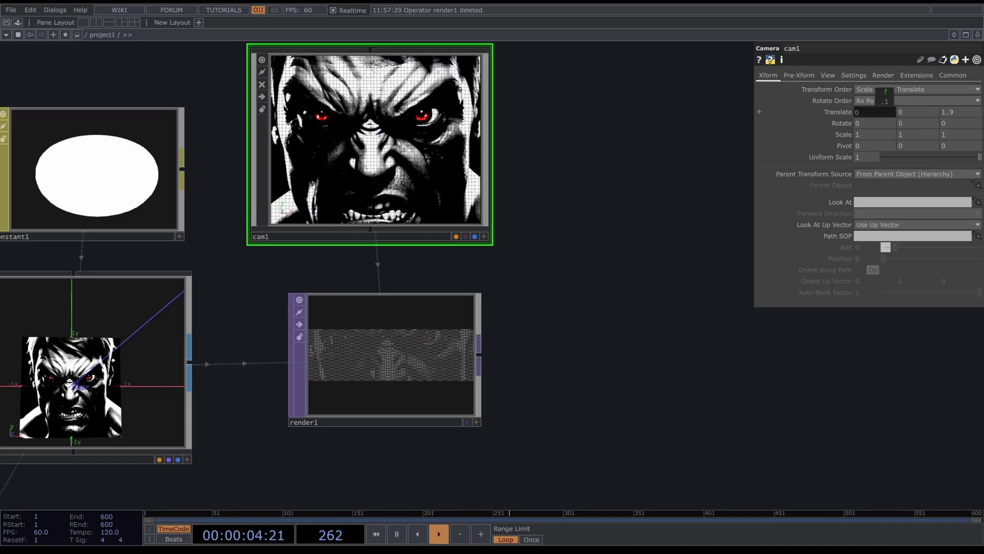
{"action": "middle_click_drag", "start_coordinate": [884, 110], "coordinate": [911, 122]}
{"action": "scroll", "coordinate": [379, 359], "scroll_direction": "up", "scroll_amount": 5}
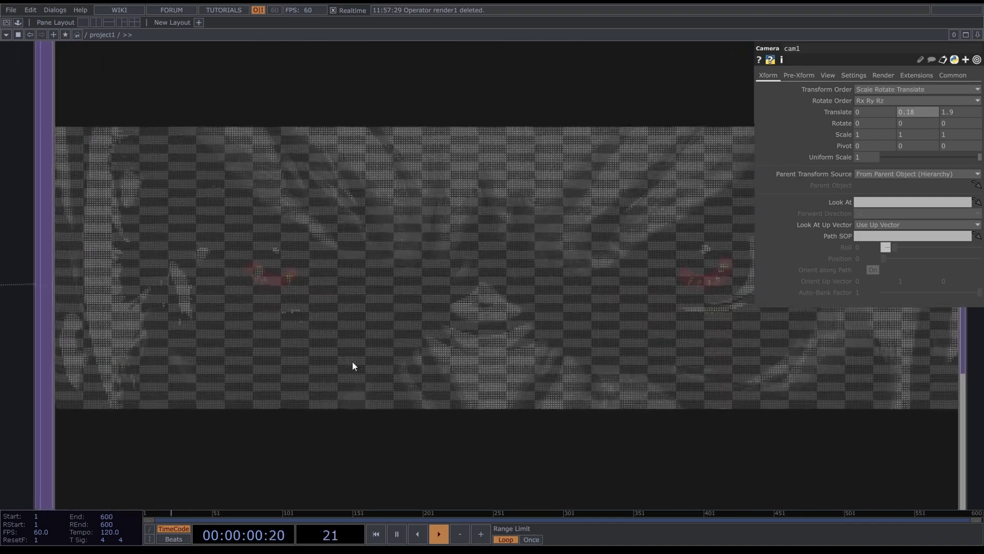
{"action": "scroll", "coordinate": [353, 364], "scroll_direction": "down", "scroll_amount": 5}
Add an RGB Key TOP directly after render1.
{"action": "left_click_drag", "start_coordinate": [485, 363], "coordinate": [340, 347]}
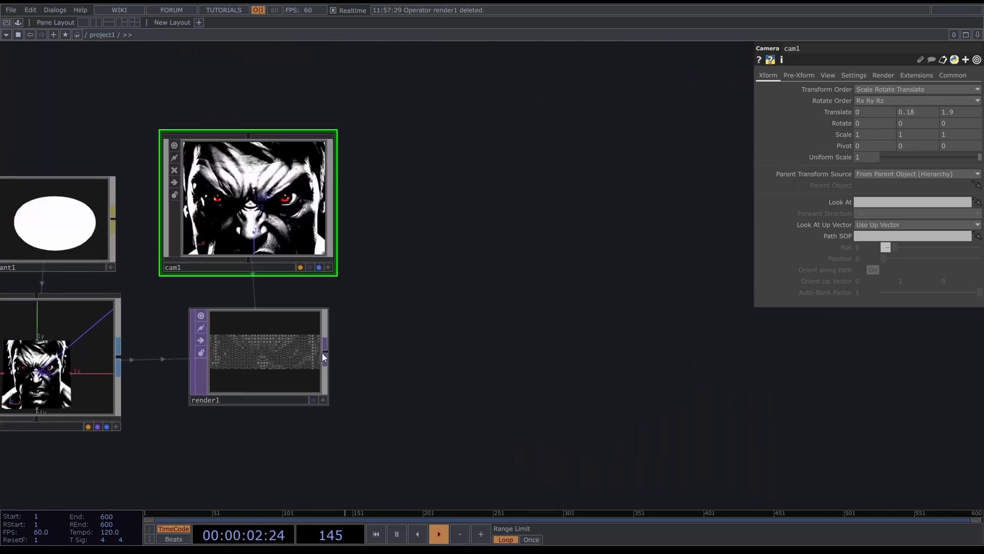
{"action": "left_click", "coordinate": [323, 356]}
{"action": "left_click", "coordinate": [423, 348]}
{"action": "type", "text": "rg"}
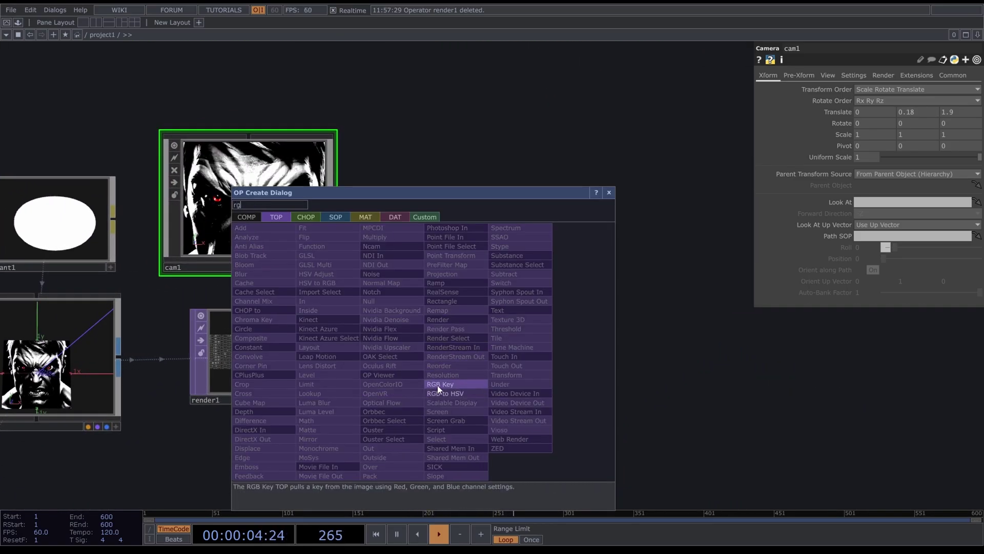
{"action": "left_click", "coordinate": [437, 385]}
{"action": "left_click", "coordinate": [418, 352]}
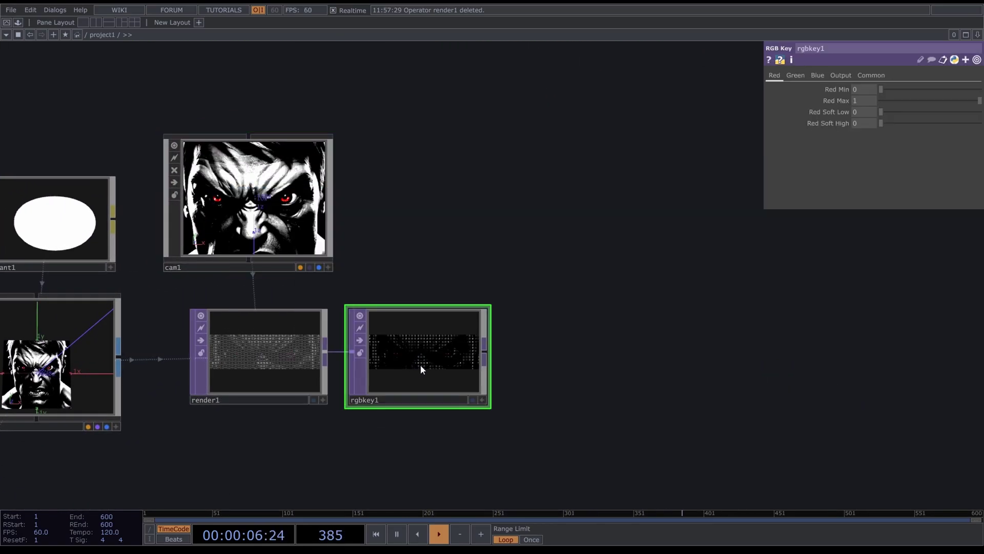
Add a Null TOP well after rgbkey1 and display its output as the network background.
{"action": "key", "text": "alt+n"}
{"action": "left_click", "coordinate": [835, 354]}
{"action": "middle_click_drag", "start_coordinate": [774, 386], "coordinate": [782, 414]}
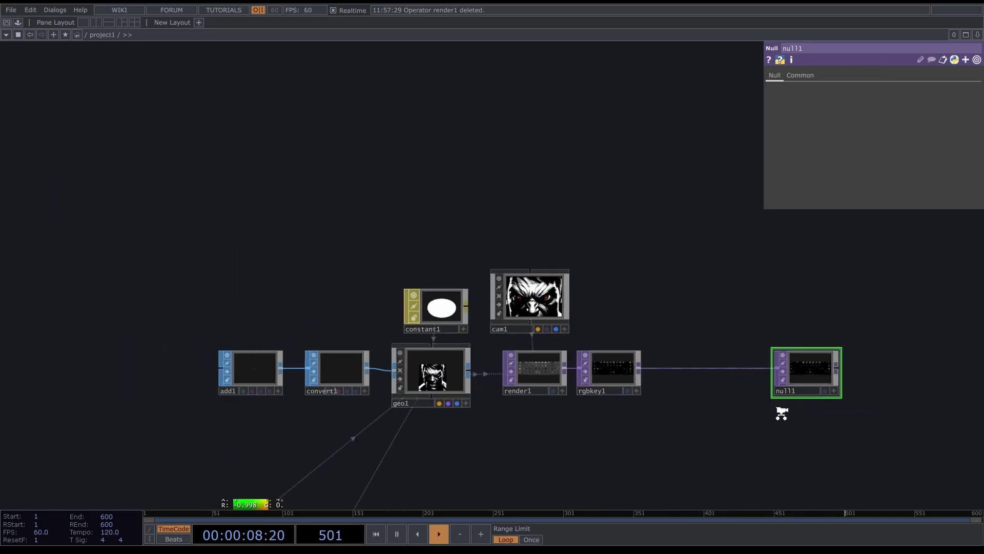
{"action": "left_click_drag", "start_coordinate": [561, 380], "coordinate": [775, 379]}
{"action": "scroll", "coordinate": [781, 382], "scroll_direction": "up", "scroll_amount": 5}
{"action": "left_click", "coordinate": [782, 392]}
{"action": "middle_click_drag", "start_coordinate": [485, 399], "coordinate": [486, 403]}
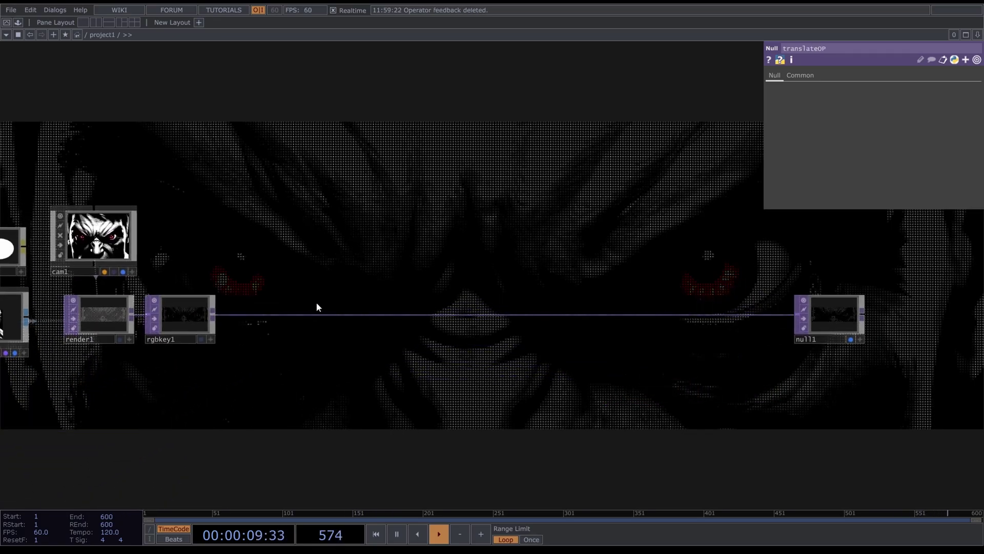
Insert another Null TOP on the wire between rgbkey1 and null1.
{"action": "right_click", "coordinate": [319, 313]}
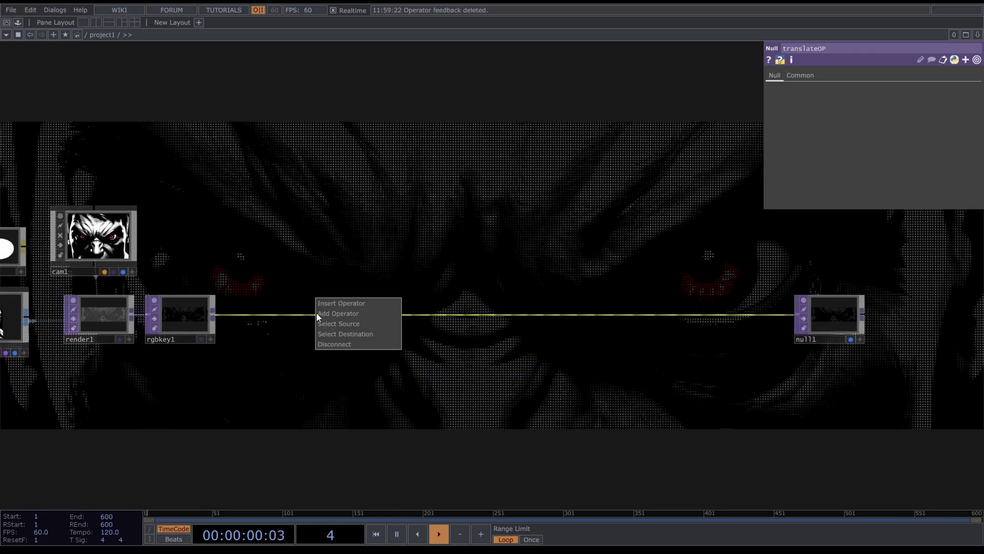
{"action": "left_click", "coordinate": [326, 304]}
{"action": "type", "text": "nu"}
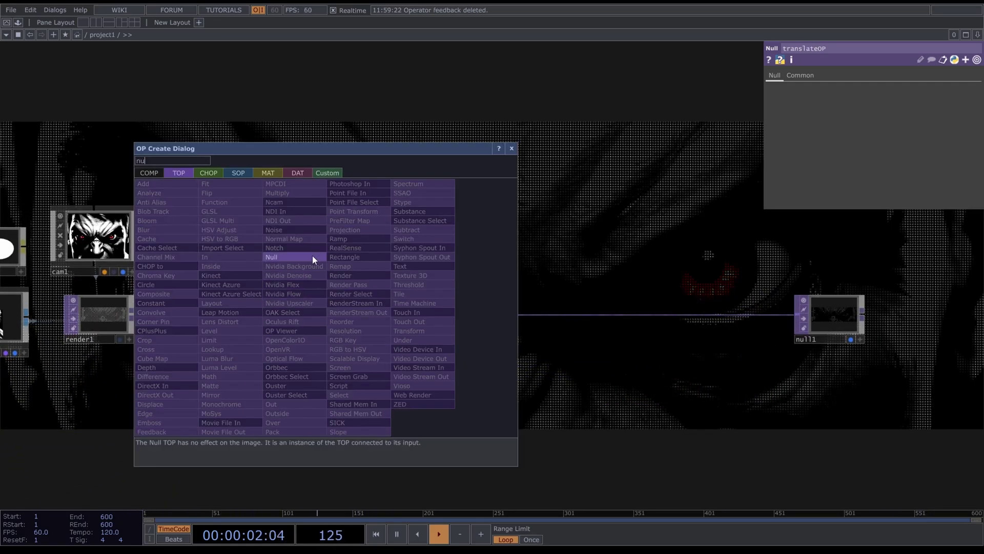
{"action": "left_click", "coordinate": [312, 255]}
{"action": "left_click", "coordinate": [303, 321]}
Collapse the inserted Null TOP into a Base COMP and rename it feedBackLoop.
{"action": "right_click", "coordinate": [347, 369]}
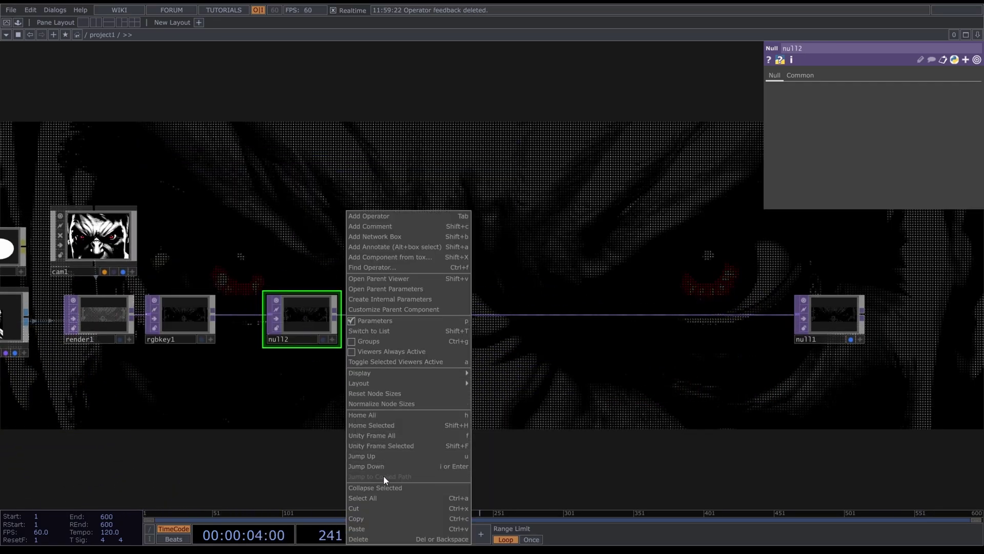
{"action": "left_click", "coordinate": [342, 377]}
{"action": "right_click", "coordinate": [342, 377]}
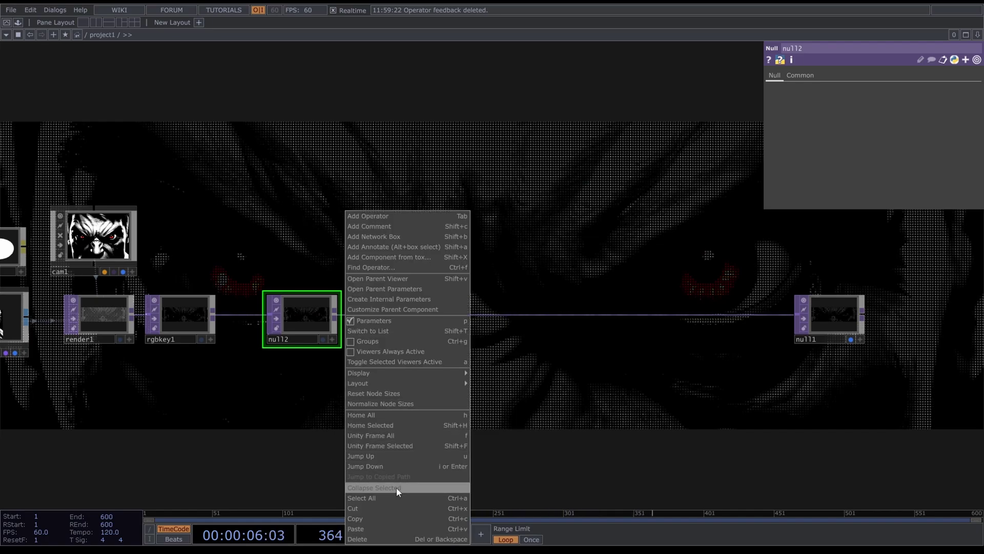
{"action": "left_click", "coordinate": [394, 487]}
{"action": "left_click", "coordinate": [300, 340]}
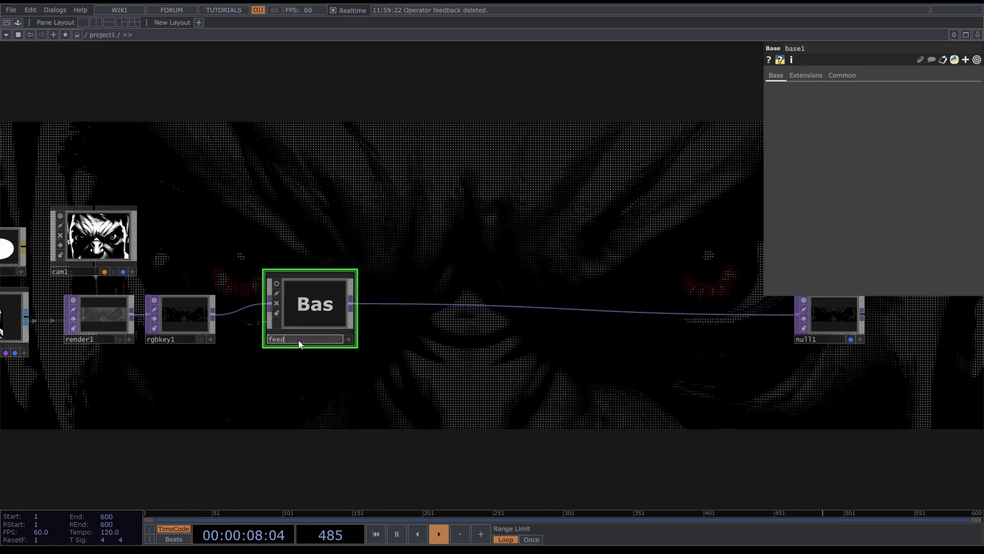
{"action": "key", "text": "Return"}
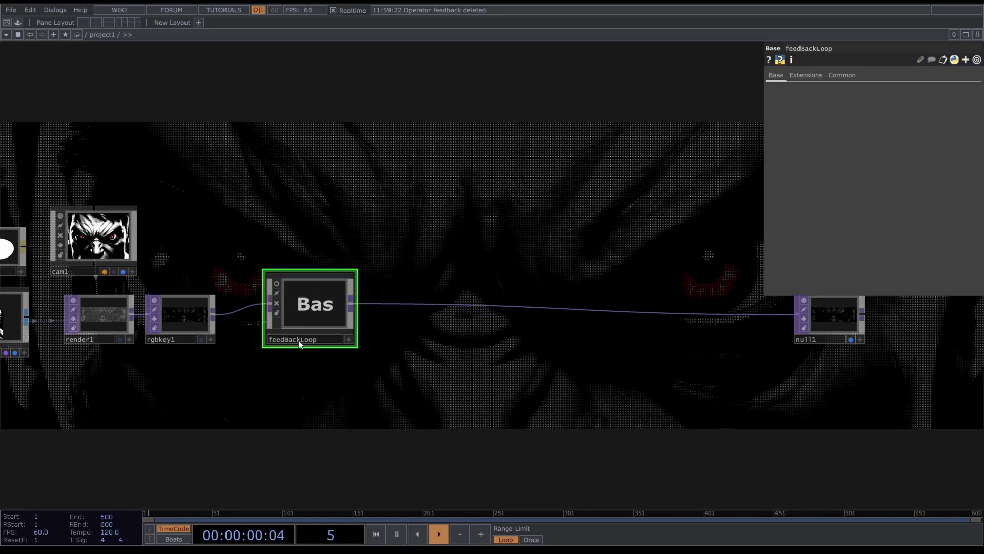
Inside feedBackLoop, delete the Null TOP and space in1 and out1 further apart.
{"action": "key", "text": "i"}
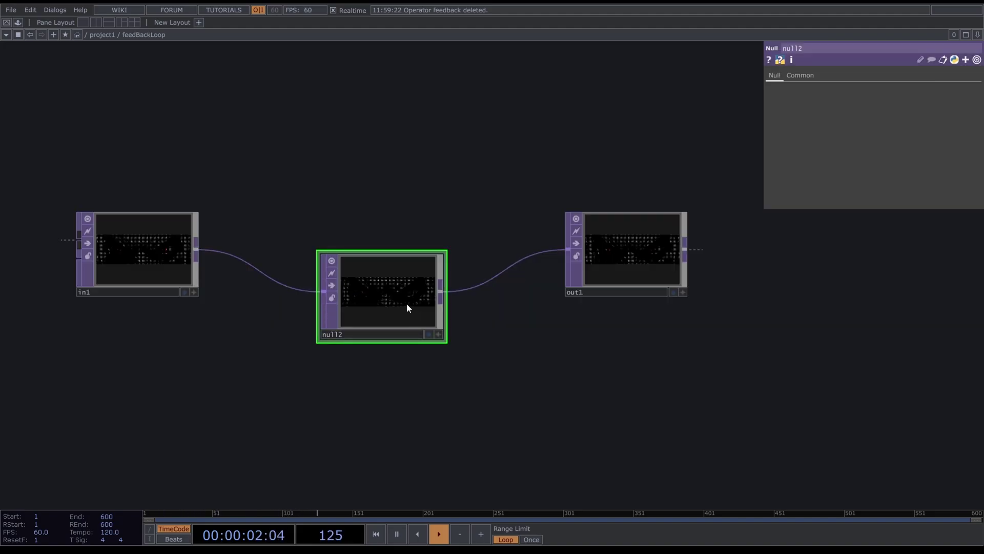
{"action": "key", "text": "Delete"}
{"action": "scroll", "coordinate": [407, 303], "scroll_direction": "down", "scroll_amount": 4}
{"action": "left_click_drag", "start_coordinate": [439, 311], "coordinate": [404, 329]}
{"action": "left_click_drag", "start_coordinate": [449, 296], "coordinate": [583, 294]}
Branch a Feedback TOP off in1 and place it above the main wire.
{"action": "left_click_drag", "start_coordinate": [295, 303], "coordinate": [311, 247]}
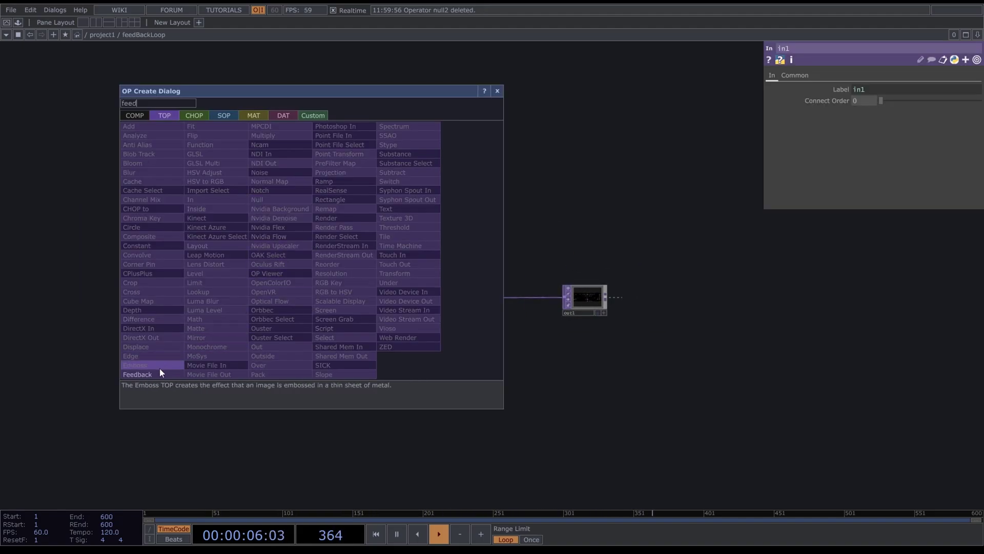
{"action": "left_click", "coordinate": [159, 373]}
{"action": "left_click", "coordinate": [330, 254]}
Chain a Transform TOP and a Level TOP after feedback1.
{"action": "key", "text": "Tab"}
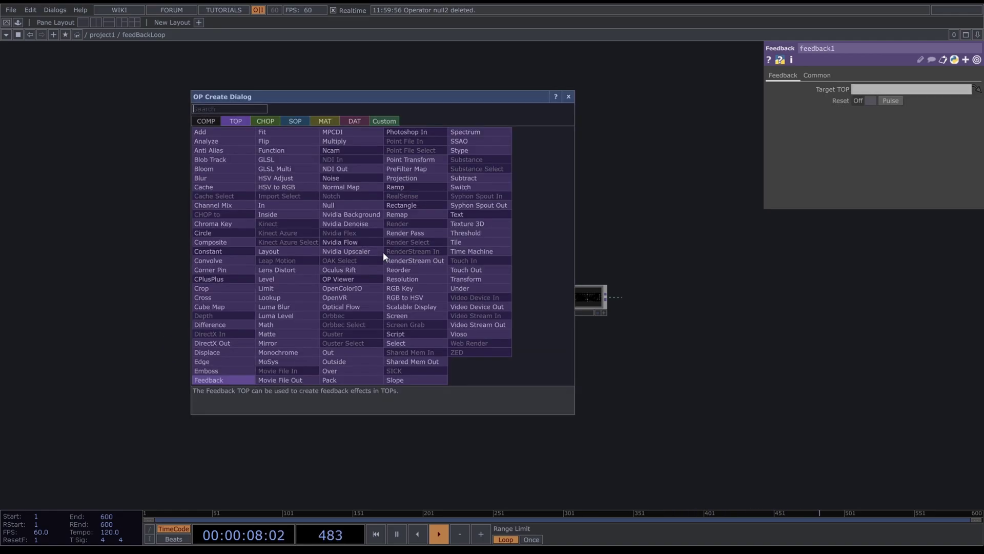
{"action": "type", "text": "tra"}
{"action": "key", "text": "Return"}
{"action": "left_click", "coordinate": [384, 257]}
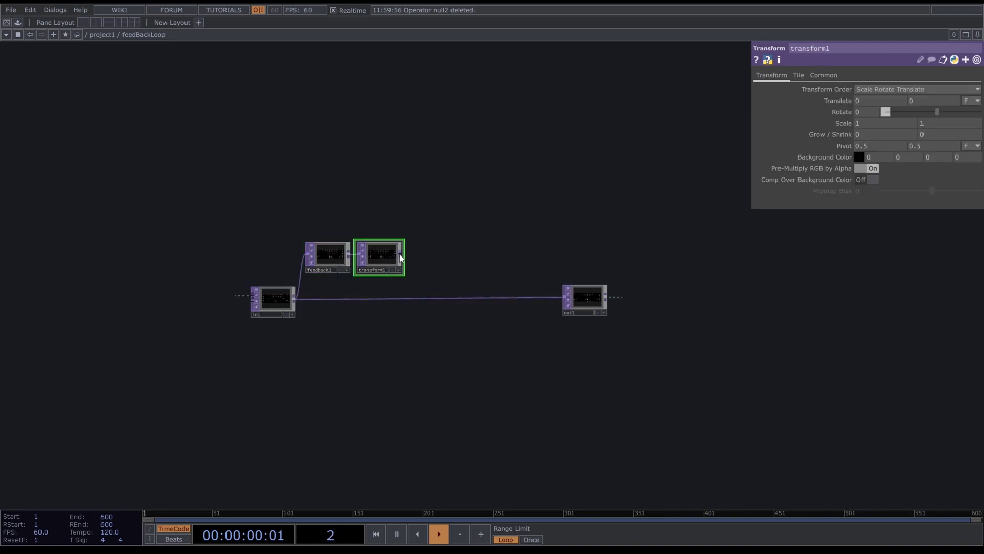
{"action": "key", "text": "Tab"}
{"action": "type", "text": "leve"}
{"action": "key", "text": "Return"}
{"action": "left_click", "coordinate": [427, 254]}
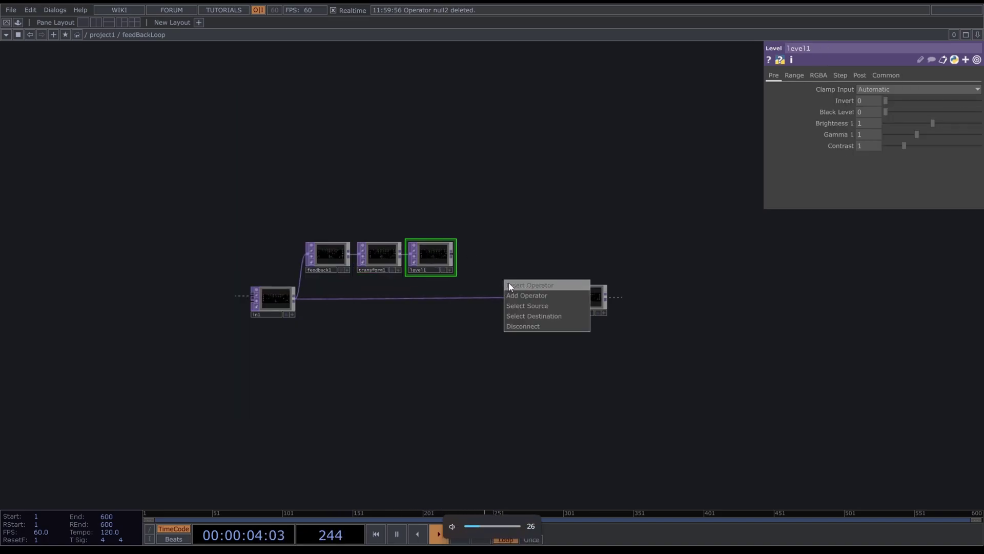
Insert a Composite TOP on the wire between in1 and out1.
{"action": "left_click", "coordinate": [502, 301]}
{"action": "left_click", "coordinate": [345, 288]}
{"action": "left_click", "coordinate": [512, 303]}
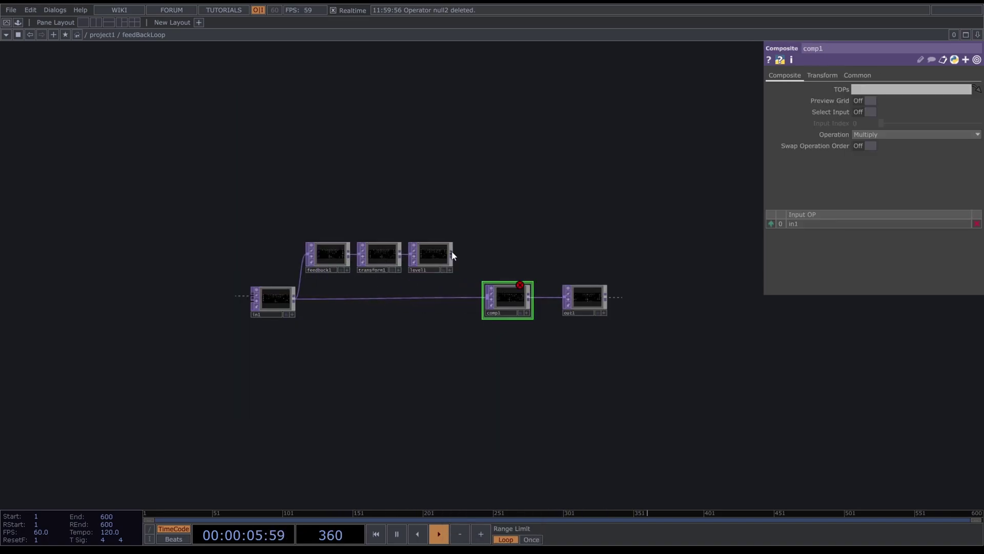
Close the feedback loop by wiring level1 into comp1 and targeting feedback1 to comp1, using the Add operation.
{"action": "left_click_drag", "start_coordinate": [451, 255], "coordinate": [323, 255]}
{"action": "left_click", "coordinate": [902, 135]}
{"action": "left_click", "coordinate": [866, 144]}
Add a Keyboard In CHOP above feedback1.
{"action": "key", "text": "Tab"}
{"action": "key", "text": "Tab"}
{"action": "type", "text": "key"}
{"action": "left_click", "coordinate": [294, 234]}
{"action": "key", "text": "Escape"}
{"action": "key", "text": "Tab"}
{"action": "left_click", "coordinate": [273, 238]}
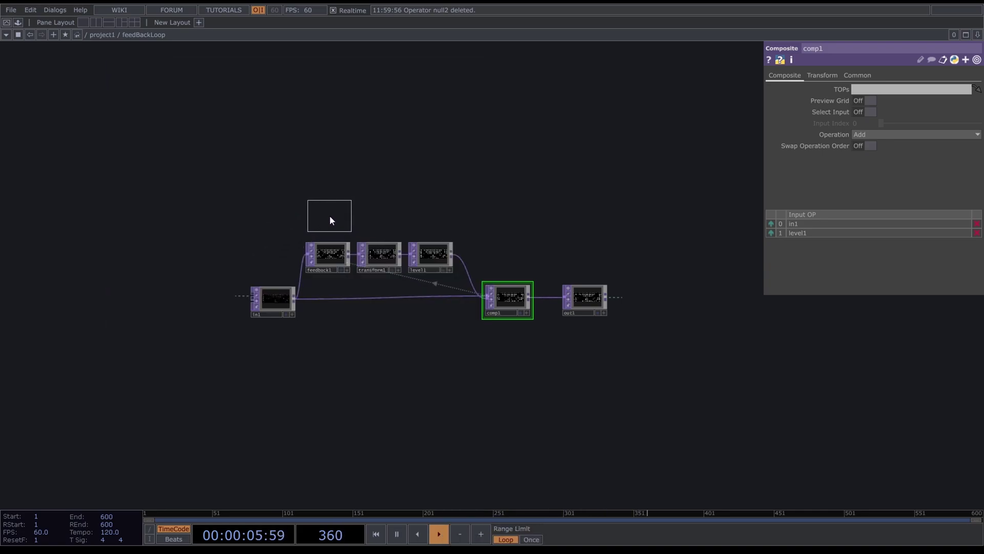
{"action": "left_click", "coordinate": [329, 217]}
Link the k1 channel of keyboardin1 to feedback1's Reset Pulse.
{"action": "left_click", "coordinate": [331, 257]}
{"action": "left_click_drag", "start_coordinate": [325, 213], "coordinate": [885, 102]}
{"action": "left_click", "coordinate": [897, 96]}
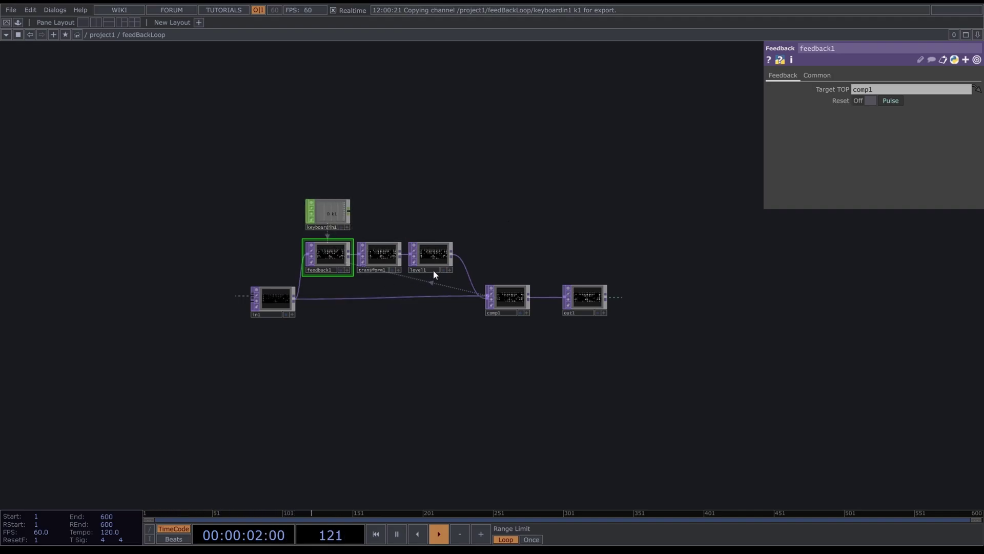
Adjust the Scale of transform1 in the feedback chain.
{"action": "scroll", "coordinate": [436, 267], "scroll_direction": "up", "scroll_amount": 5}
{"action": "scroll", "coordinate": [423, 245], "scroll_direction": "down", "scroll_amount": 4}
{"action": "left_click", "coordinate": [278, 242]}
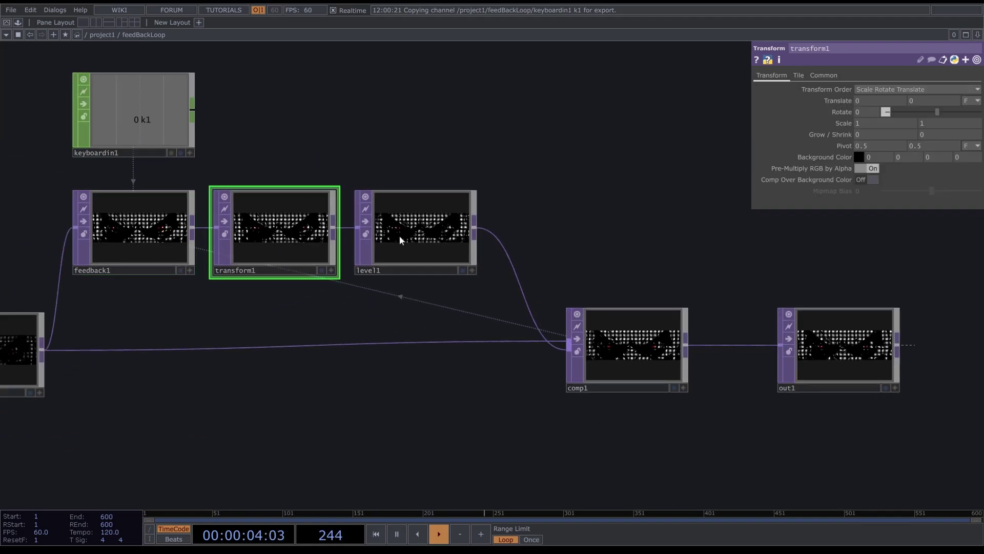
{"action": "middle_click_drag", "start_coordinate": [845, 121], "coordinate": [876, 121]}
Set Brightness 1 of level1 in the feedback chain to 0.85.
{"action": "left_click", "coordinate": [419, 232]}
{"action": "scroll", "coordinate": [876, 349], "scroll_direction": "up", "scroll_amount": 6}
{"action": "scroll", "coordinate": [817, 362], "scroll_direction": "up", "scroll_amount": 2}
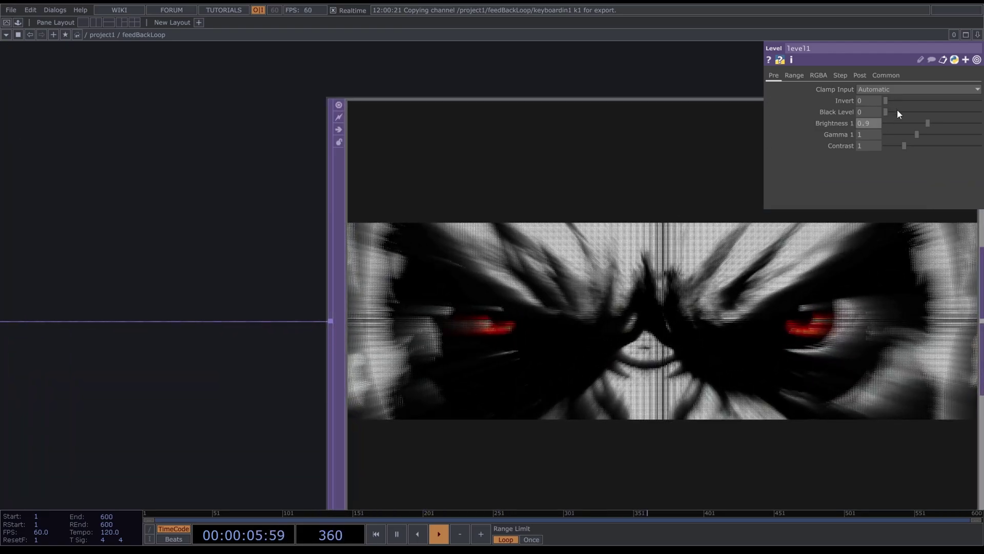
{"action": "middle_click_drag", "start_coordinate": [863, 127], "coordinate": [860, 109]}
{"action": "scroll", "coordinate": [698, 365], "scroll_direction": "down", "scroll_amount": 10}
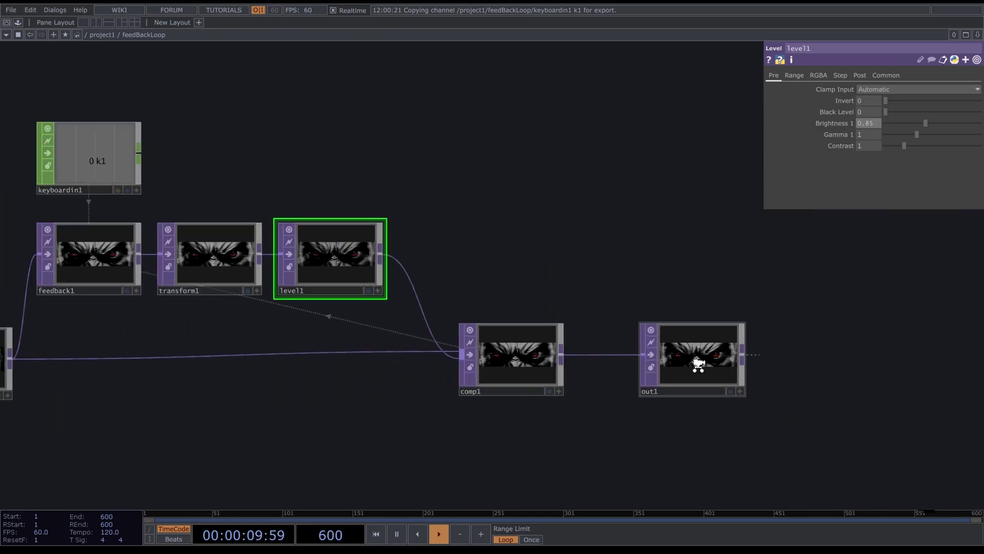
Move out1 further away and insert a Level TOP in line between comp1 and out1.
{"action": "left_click_drag", "start_coordinate": [572, 267], "coordinate": [481, 253]}
{"action": "left_click_drag", "start_coordinate": [618, 340], "coordinate": [726, 341]}
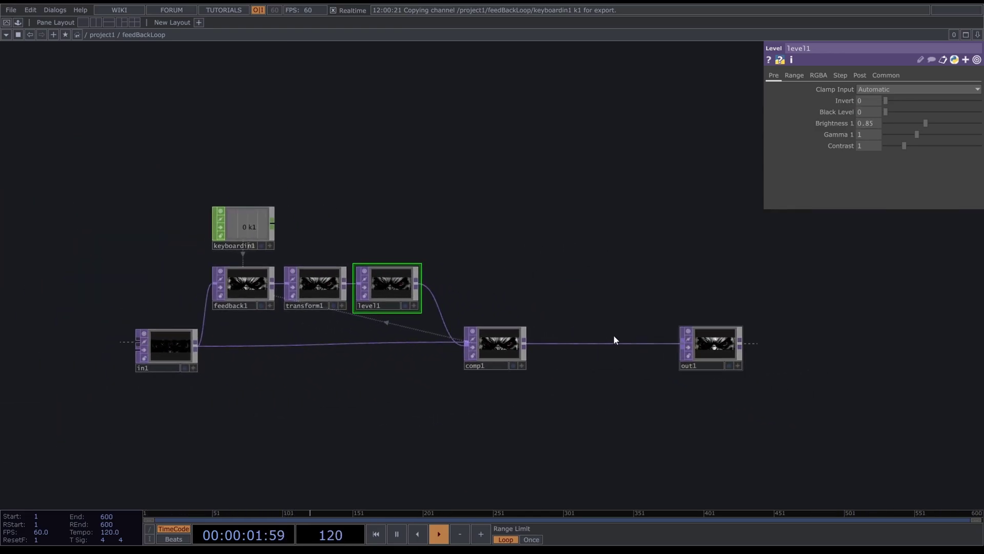
{"action": "right_click", "coordinate": [594, 346]}
{"action": "left_click", "coordinate": [601, 334]}
{"action": "type", "text": "lev"}
{"action": "key", "text": "Return"}
{"action": "key", "text": "XF86AudioLowerVolume"}
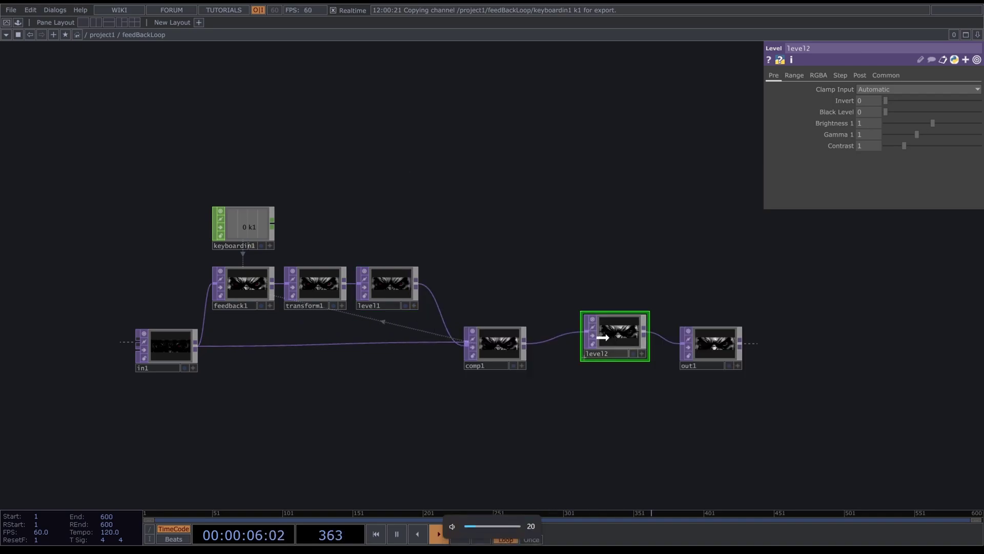
{"action": "left_click", "coordinate": [601, 342]}
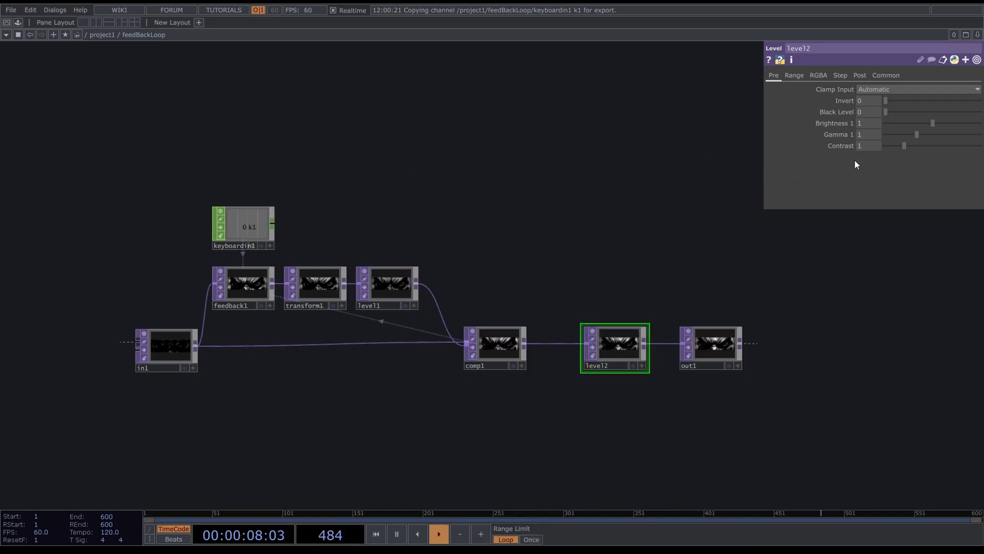
Raise level2's Contrast to about 1.21 and return to the project1 network.
{"action": "middle_click", "coordinate": [869, 146]}
{"action": "middle_click_drag", "start_coordinate": [869, 147], "coordinate": [869, 131]}
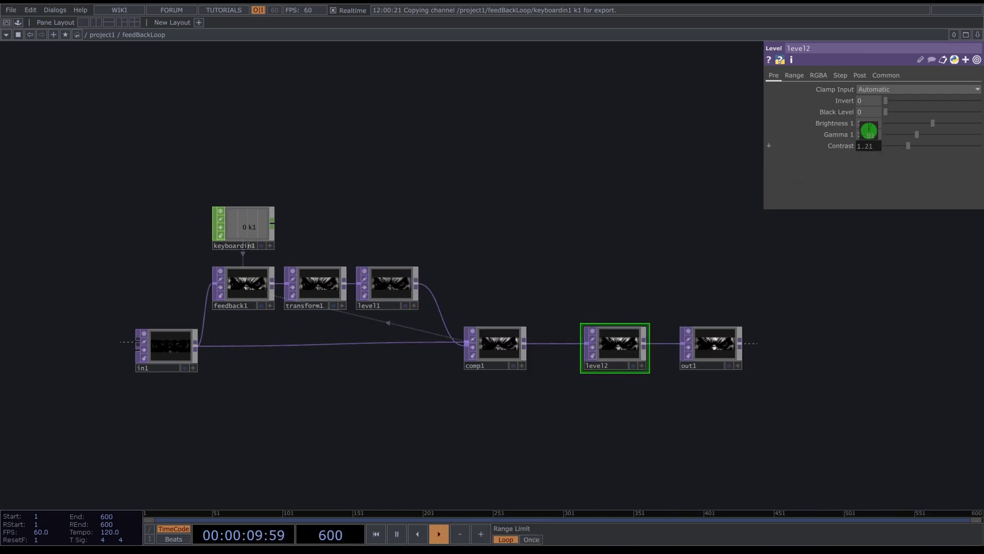
{"action": "key", "text": "u"}
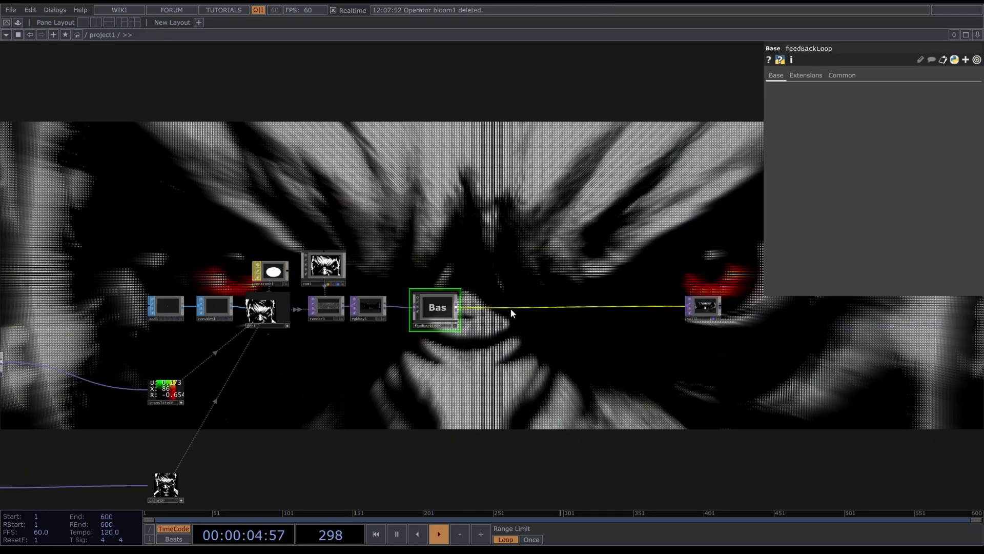
Insert a Bloom TOP after feedBackLoop with Pre-Black Level 0.77 and Bloom Intensity 0.82.
{"action": "right_click", "coordinate": [511, 308]}
{"action": "left_click", "coordinate": [528, 294]}
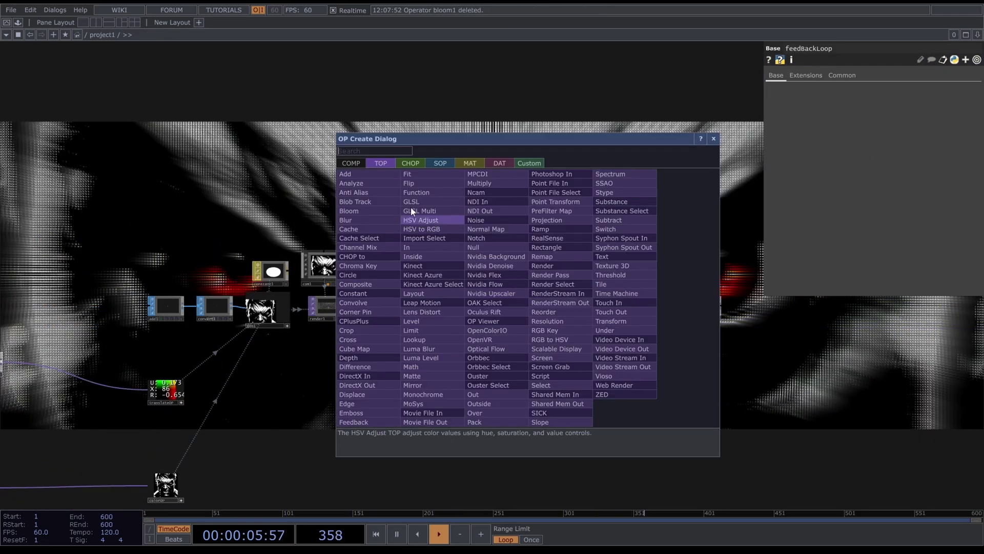
{"action": "left_click", "coordinate": [360, 211]}
{"action": "left_click", "coordinate": [522, 289]}
{"action": "middle_click_drag", "start_coordinate": [862, 89], "coordinate": [862, 113]}
{"action": "middle_click_drag", "start_coordinate": [860, 194], "coordinate": [836, 197]}
Examine geo1's point grid from an angle, the ramp network feeding it, and its instance translate settings.
{"action": "left_click_drag", "start_coordinate": [367, 419], "coordinate": [505, 393]}
{"action": "scroll", "coordinate": [421, 332], "scroll_direction": "up", "scroll_amount": 5}
{"action": "left_click_drag", "start_coordinate": [469, 229], "coordinate": [502, 377]}
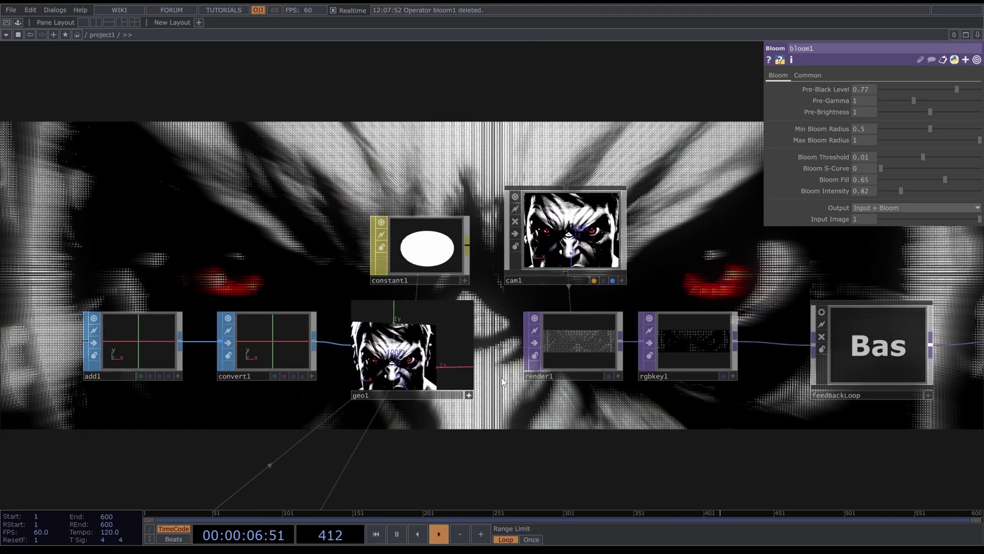
{"action": "scroll", "coordinate": [500, 359], "scroll_direction": "up", "scroll_amount": 4}
{"action": "left_click_drag", "start_coordinate": [416, 389], "coordinate": [329, 368]}
{"action": "scroll", "coordinate": [440, 400], "scroll_direction": "down", "scroll_amount": 10}
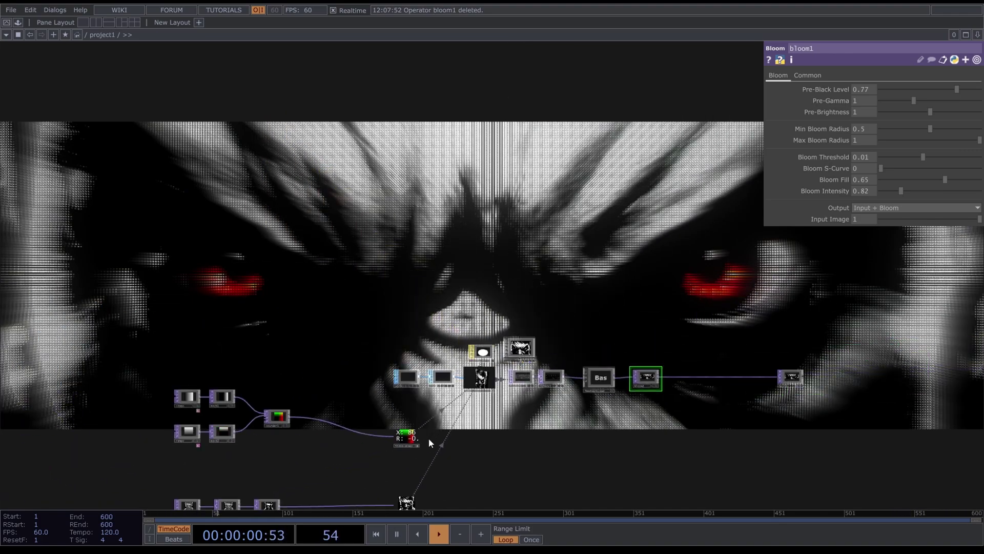
{"action": "scroll", "coordinate": [259, 410], "scroll_direction": "up", "scroll_amount": 6}
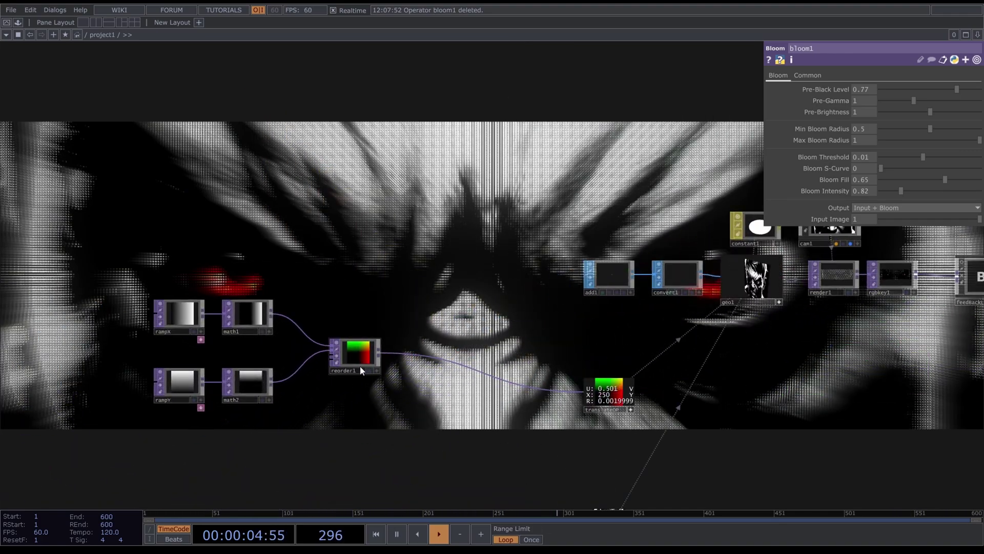
{"action": "left_click_drag", "start_coordinate": [519, 351], "coordinate": [377, 338]}
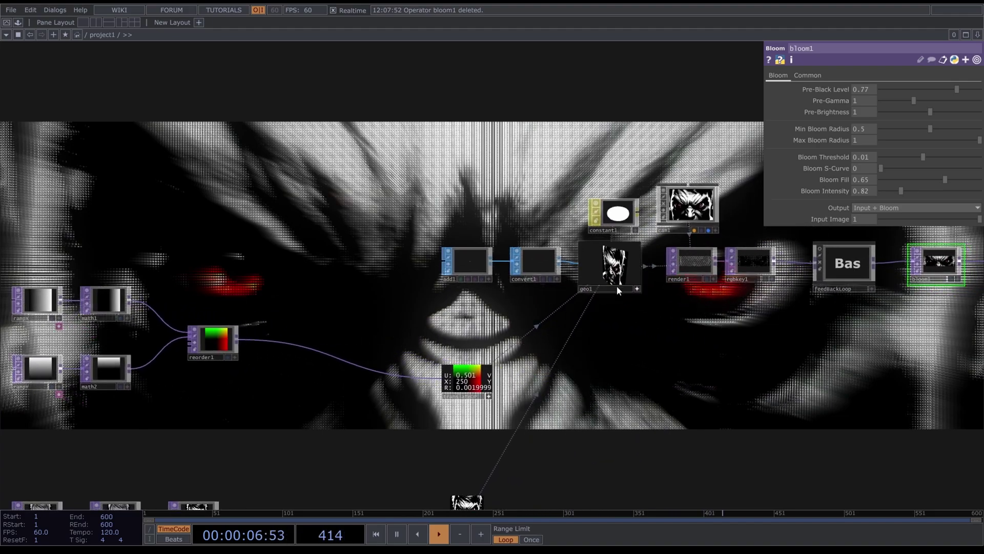
{"action": "left_click", "coordinate": [616, 288]}
{"action": "left_click", "coordinate": [810, 75]}
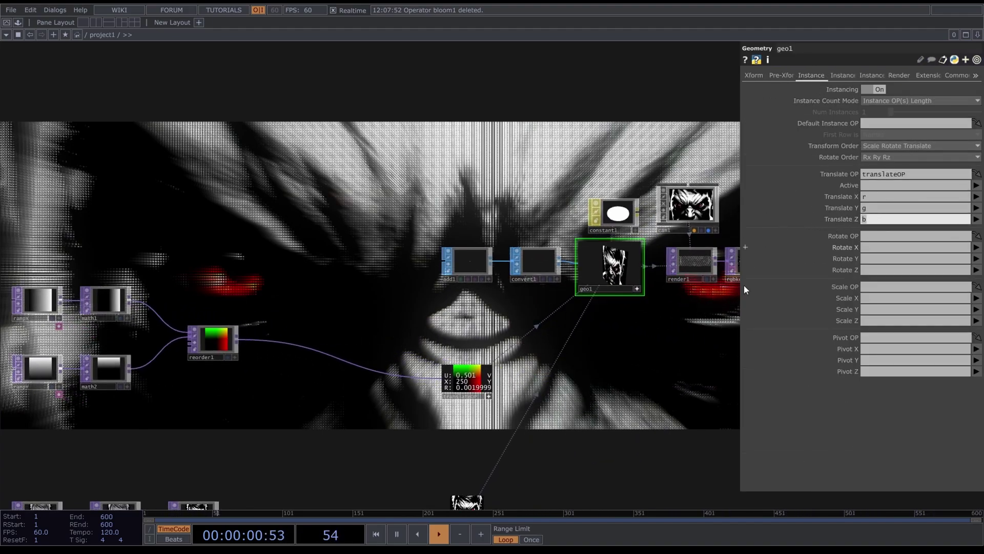
Add a Select TOP below rampY that feeds reorder1 and references colorOP.
{"action": "left_click_drag", "start_coordinate": [64, 414], "coordinate": [148, 347]}
{"action": "key", "text": "Tab"}
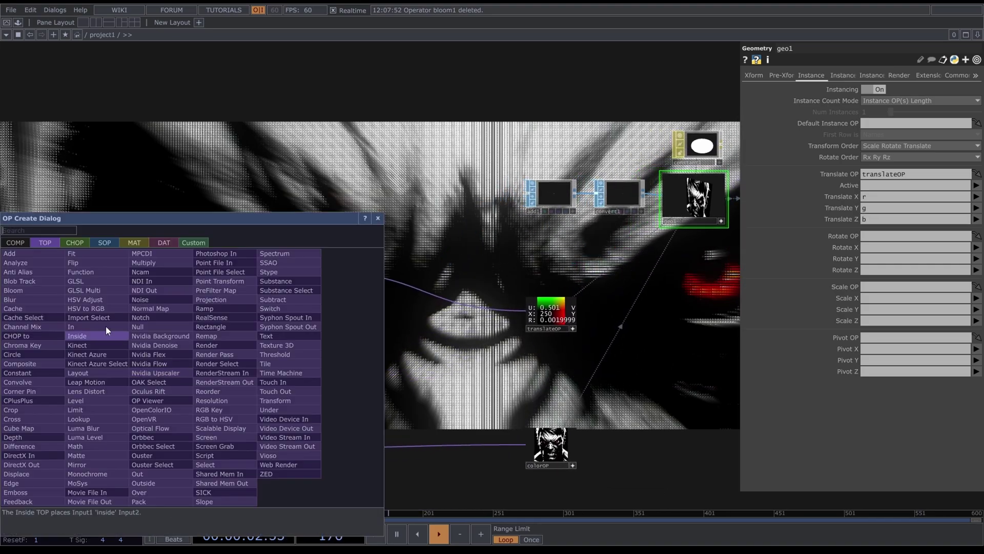
{"action": "left_click", "coordinate": [208, 464]}
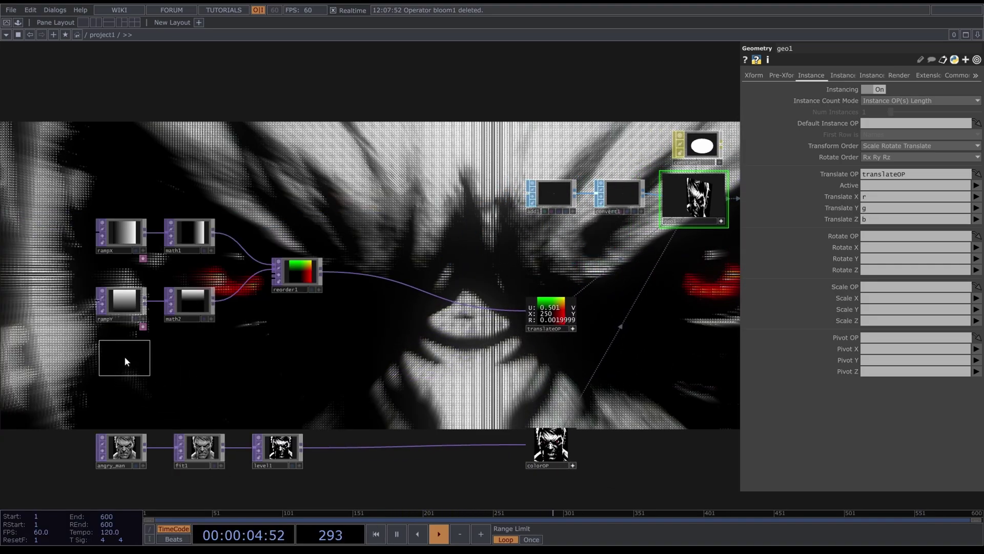
{"action": "left_click", "coordinate": [125, 361]}
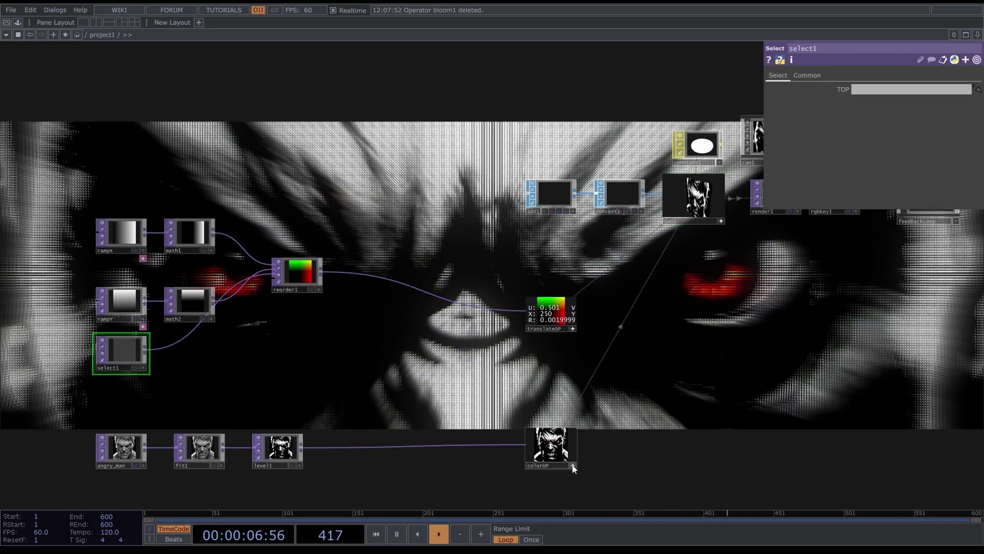
{"action": "left_click_drag", "start_coordinate": [573, 463], "coordinate": [125, 354]}
Insert a Math TOP in line between select1 and reorder1.
{"action": "right_click", "coordinate": [167, 350]}
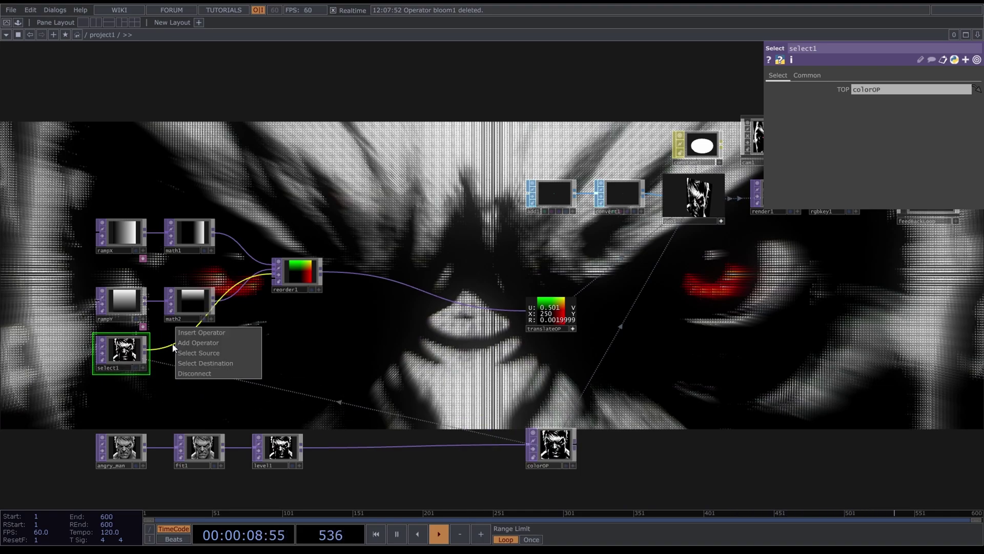
{"action": "left_click", "coordinate": [231, 332]}
{"action": "type", "text": "mat"}
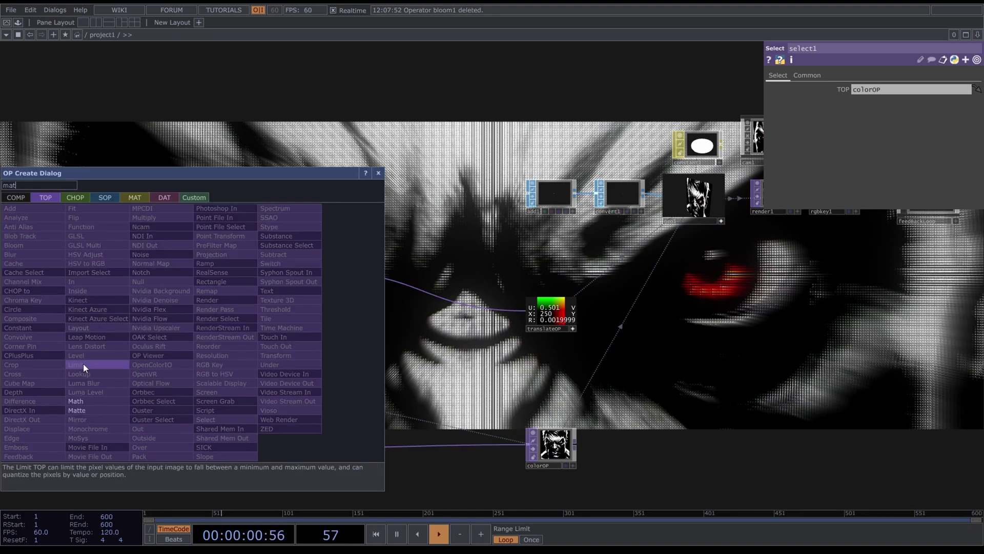
{"action": "left_click", "coordinate": [95, 402]}
{"action": "left_click", "coordinate": [190, 352]}
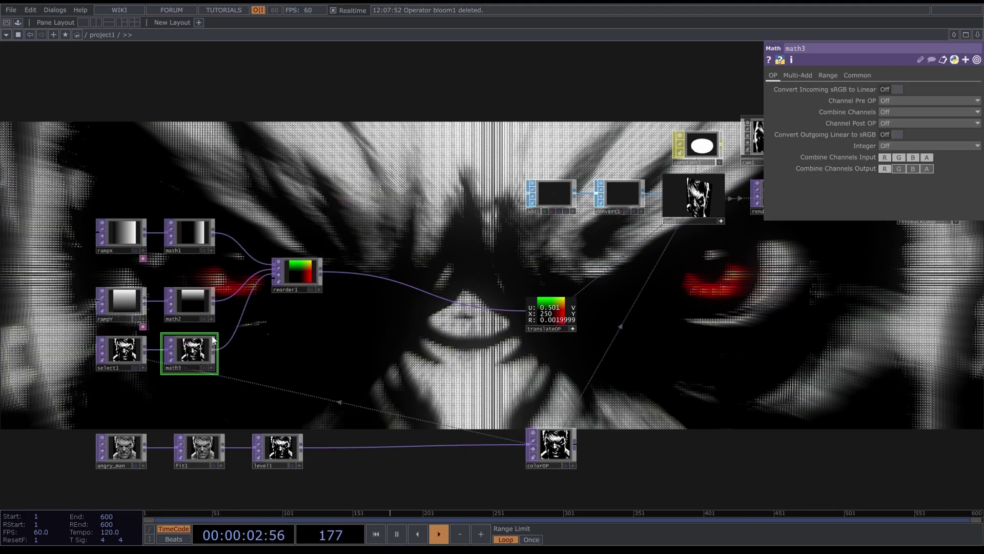
Disconnect math3 from reorder1 and reconnect its output to reorder1's third input.
{"action": "scroll", "coordinate": [189, 352], "scroll_direction": "up", "scroll_amount": 4}
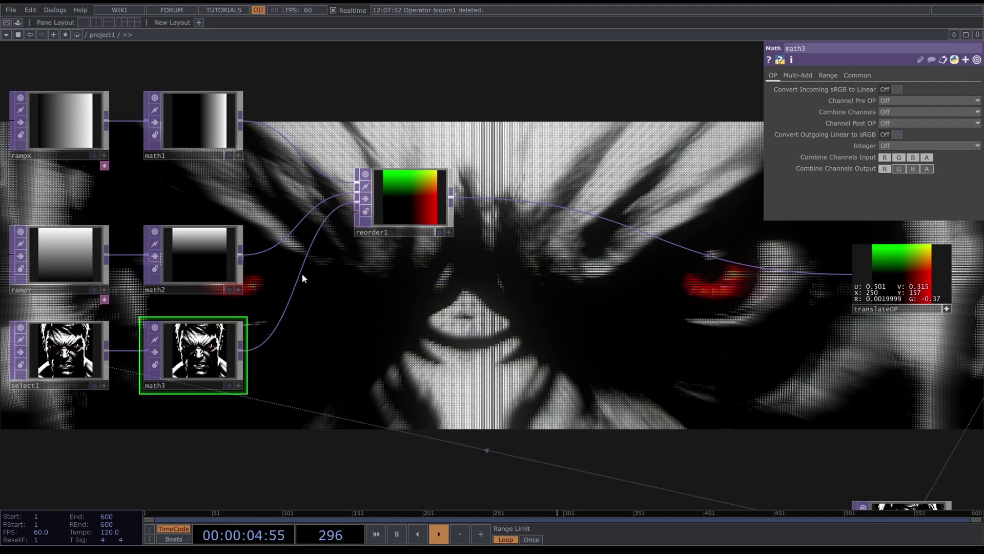
{"action": "right_click", "coordinate": [280, 322]}
{"action": "left_click", "coordinate": [308, 336]}
{"action": "left_click", "coordinate": [241, 346]}
{"action": "left_click", "coordinate": [356, 204]}
{"action": "left_click_drag", "start_coordinate": [342, 353], "coordinate": [388, 351]}
Set the upper To Range value of math3 to 0.
{"action": "left_click", "coordinate": [828, 75]}
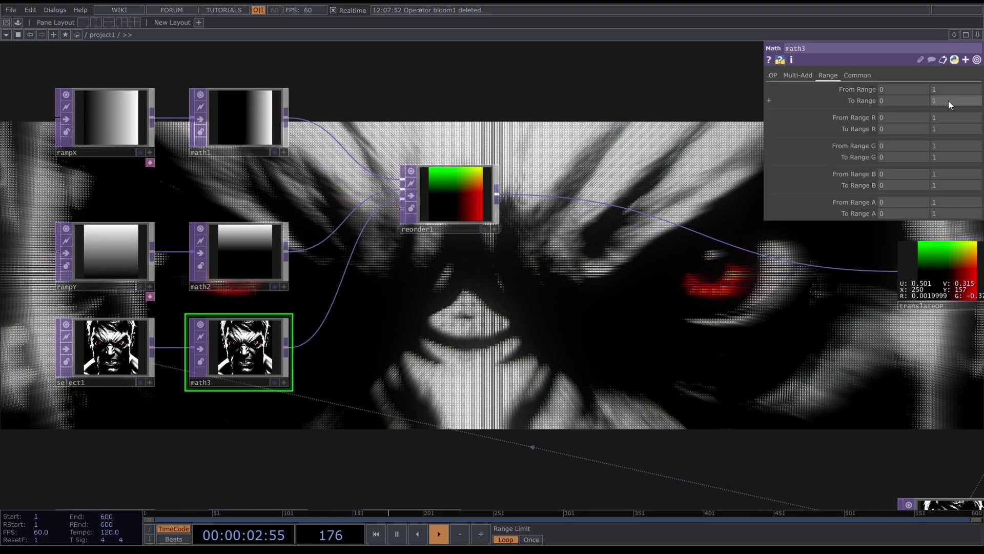
{"action": "middle_click_drag", "start_coordinate": [949, 100], "coordinate": [918, 86]}
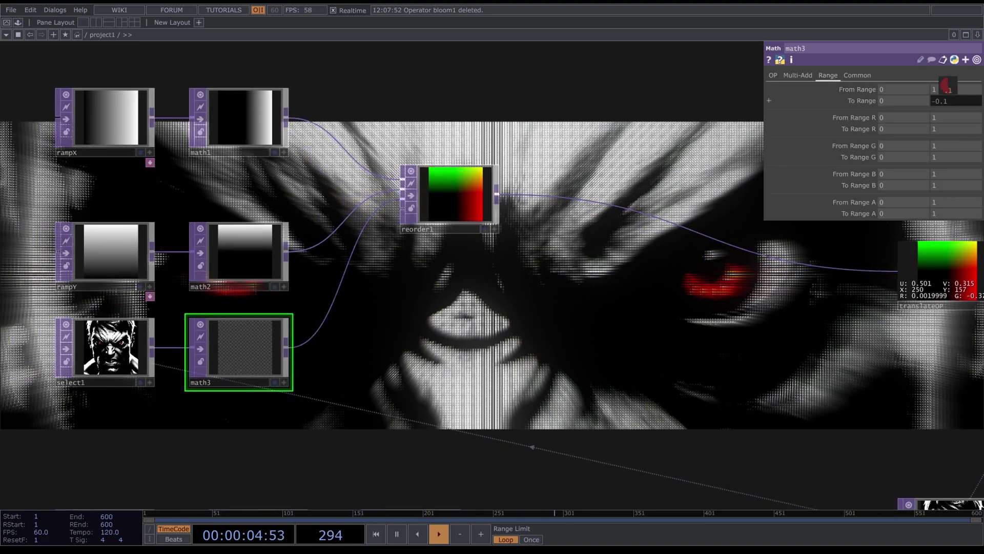
{"action": "left_click_drag", "start_coordinate": [947, 86], "coordinate": [946, 84]}
Set reorder1's Output Blue to the Blue channel of Input 3.
{"action": "left_click", "coordinate": [465, 187]}
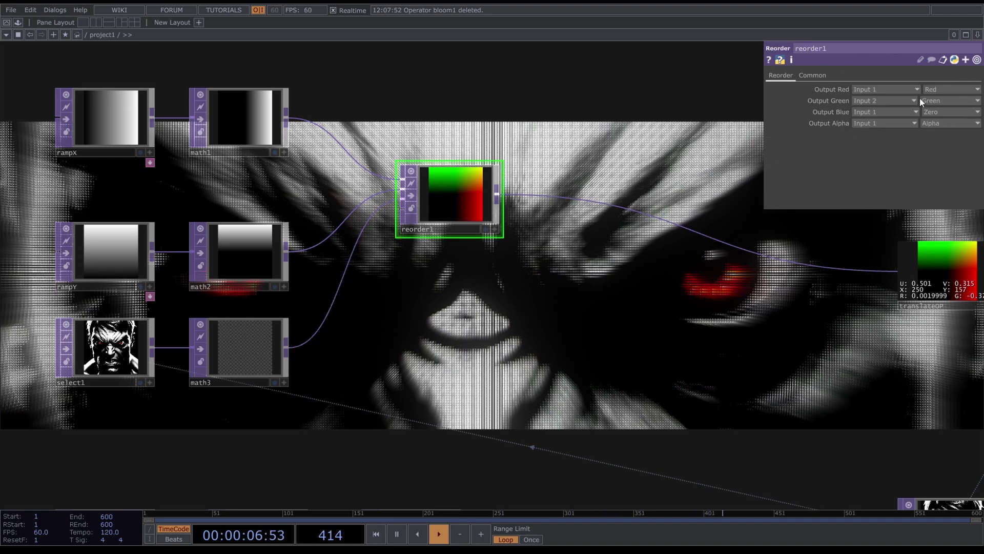
{"action": "left_click", "coordinate": [868, 142]}
{"action": "left_click", "coordinate": [946, 112]}
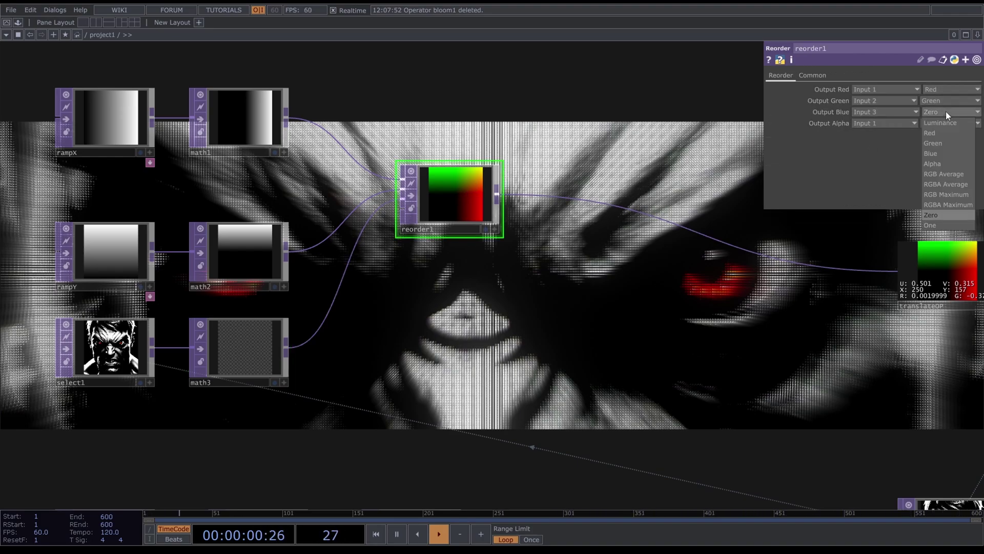
{"action": "left_click", "coordinate": [945, 154]}
Raise the upper To Range value of math3 to 0.07 while watching the depth in geo1.
{"action": "left_click", "coordinate": [245, 371]}
{"action": "scroll", "coordinate": [275, 369], "scroll_direction": "down", "scroll_amount": 5}
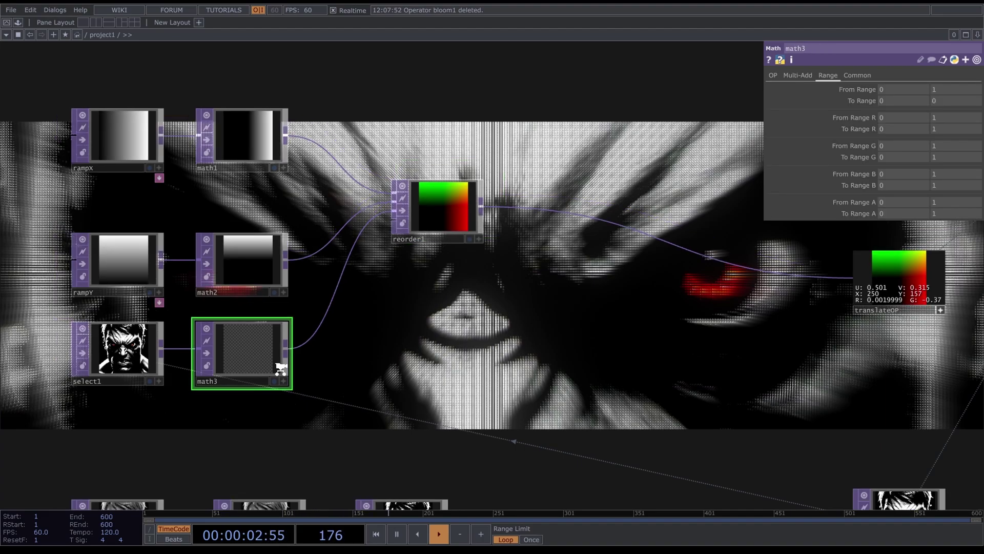
{"action": "left_click_drag", "start_coordinate": [305, 397], "coordinate": [0, 462]}
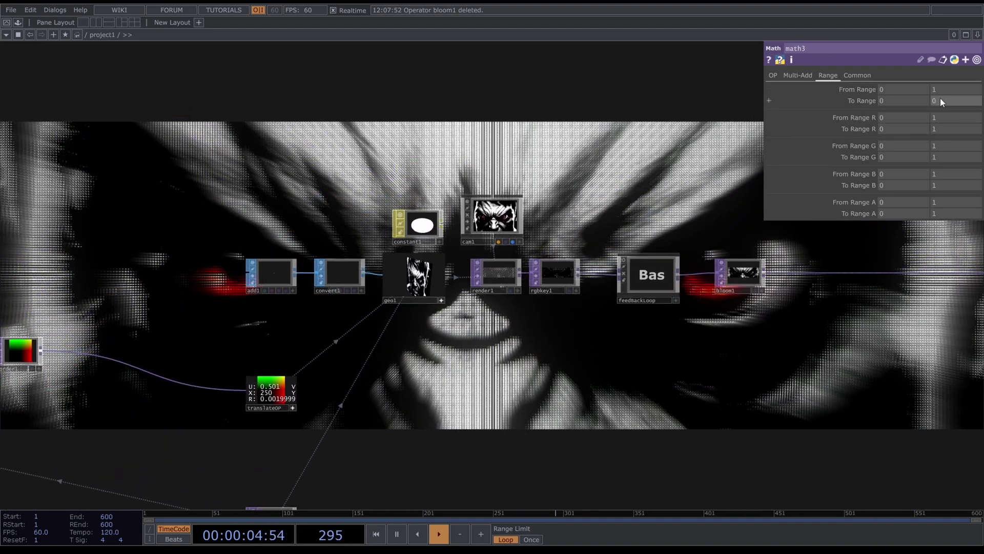
{"action": "scroll", "coordinate": [496, 275], "scroll_direction": "up", "scroll_amount": 4}
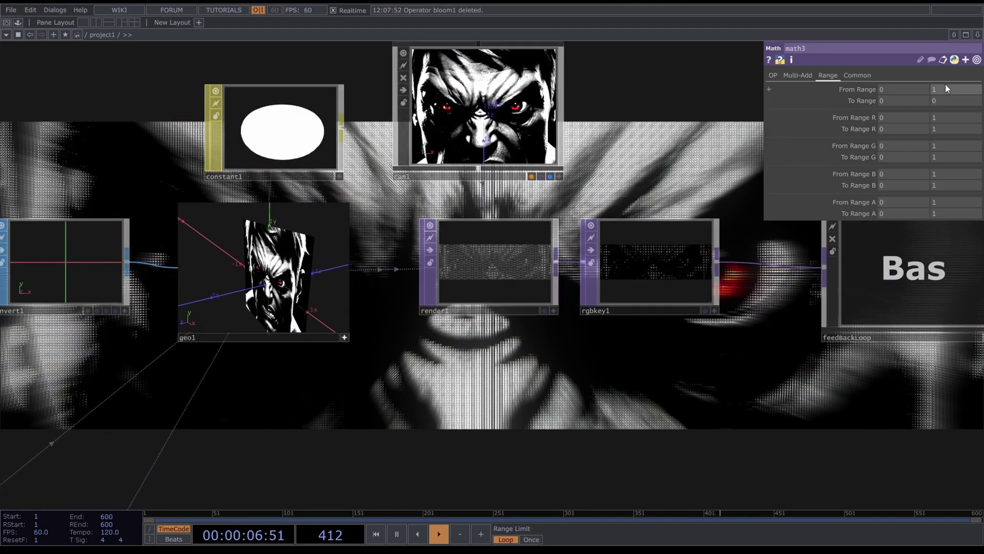
{"action": "middle_click", "coordinate": [941, 101]}
{"action": "middle_click_drag", "start_coordinate": [951, 116], "coordinate": [847, 112]}
Collapse the entire project1 network into a Base COMP and name it AngryEyes.
{"action": "scroll", "coordinate": [580, 302], "scroll_direction": "down", "scroll_amount": 8}
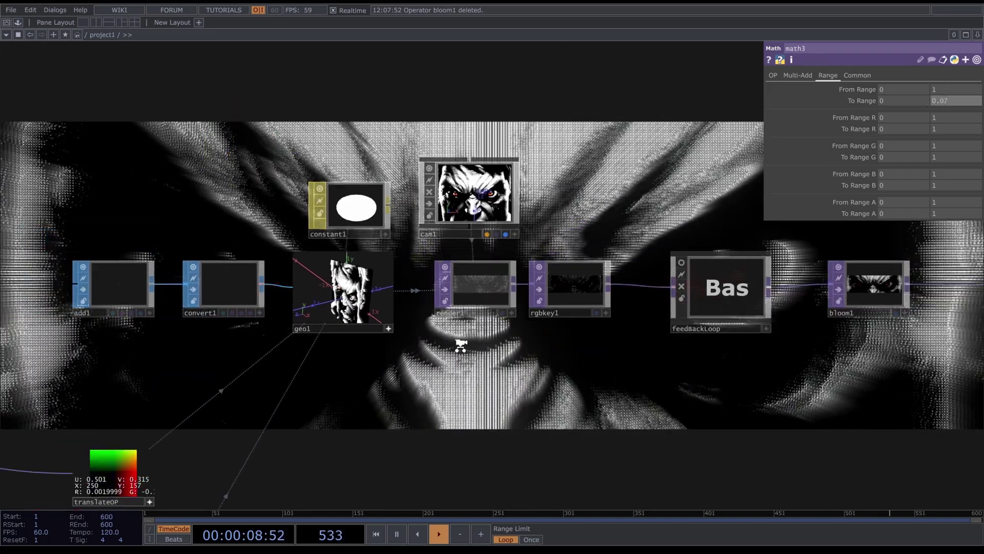
{"action": "left_click_drag", "start_coordinate": [561, 309], "coordinate": [512, 335]}
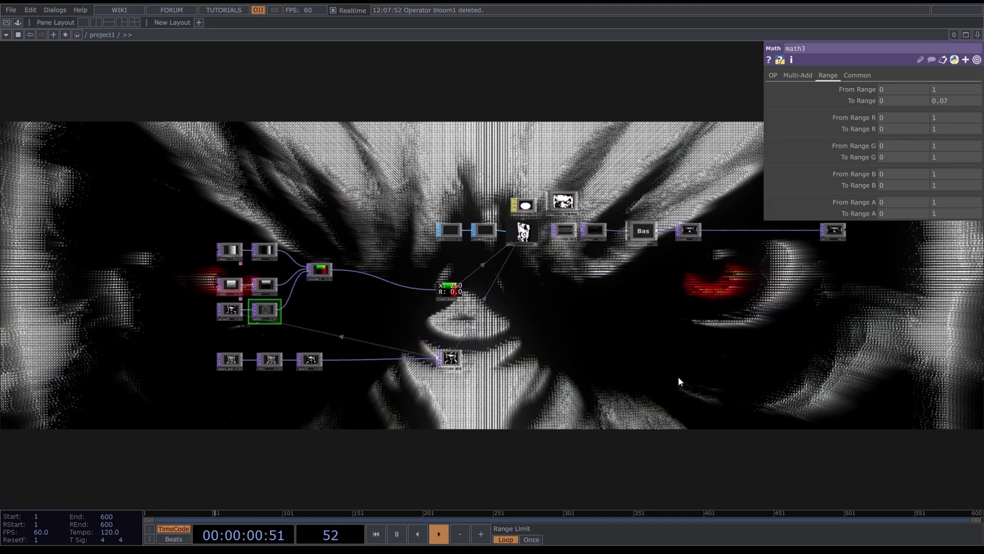
{"action": "right_click_drag", "start_coordinate": [870, 384], "coordinate": [157, 127]}
{"action": "right_click", "coordinate": [344, 213]}
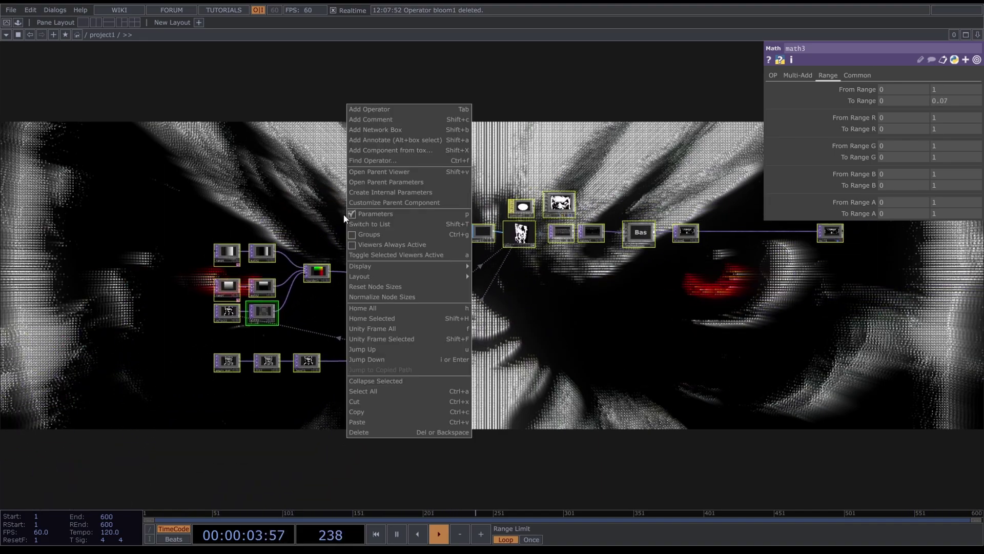
{"action": "left_click", "coordinate": [380, 382]}
{"action": "scroll", "coordinate": [428, 299], "scroll_direction": "up", "scroll_amount": 5}
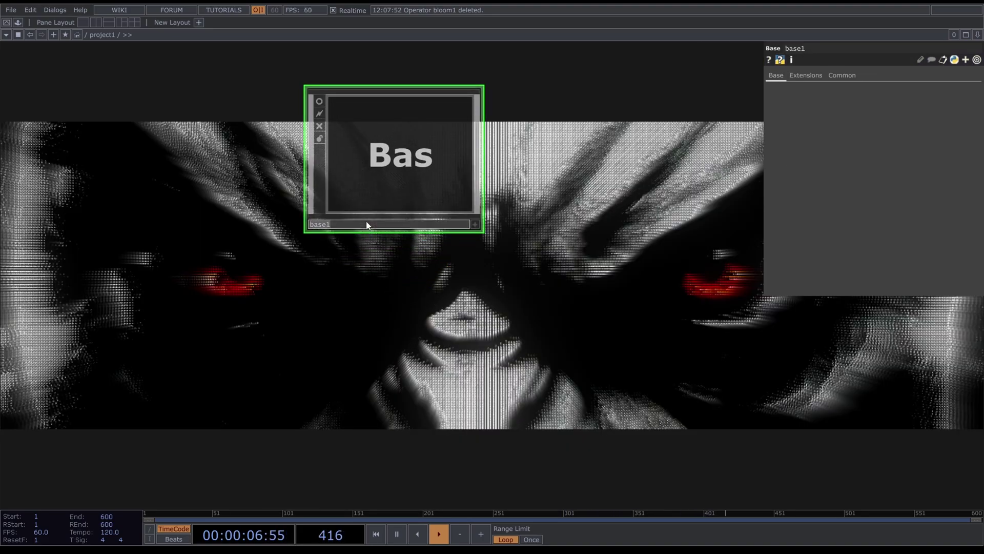
{"action": "left_click", "coordinate": [367, 225]}
{"action": "type", "text": "AngryEyes"}
{"action": "key", "text": "Return"}
Add a Custom page with a single Float parameter named Depth to the AngryEyes component.
{"action": "right_click", "coordinate": [392, 159]}
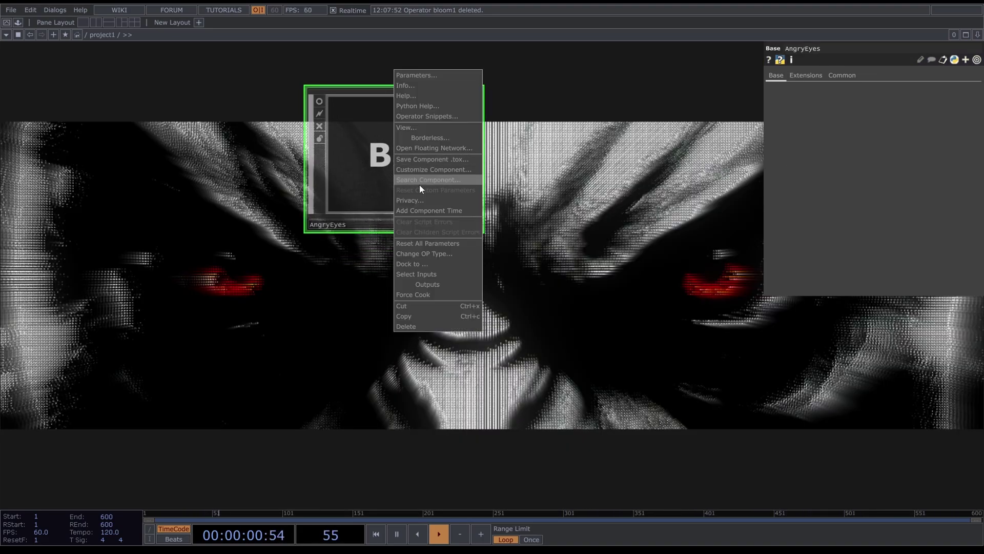
{"action": "left_click", "coordinate": [443, 170]}
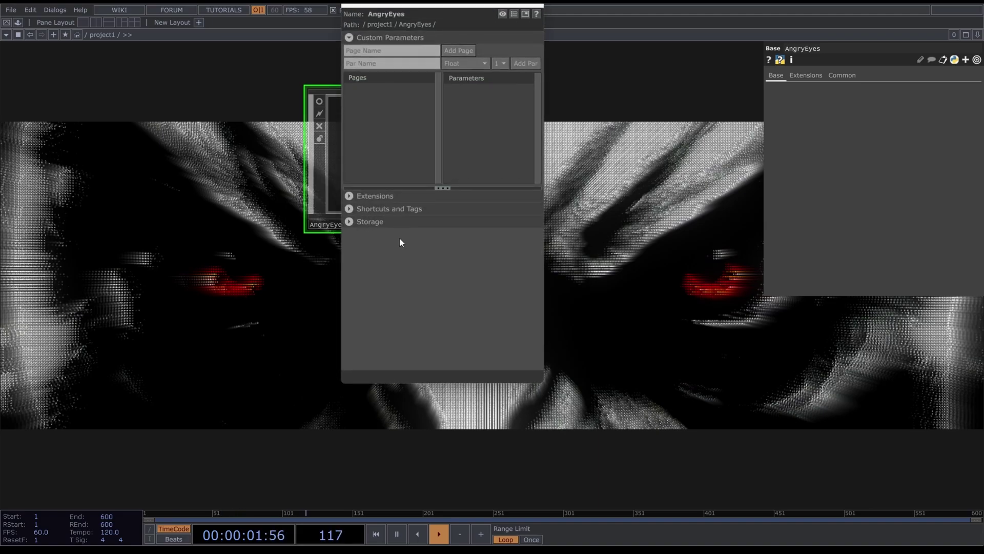
{"action": "left_click", "coordinate": [469, 52]}
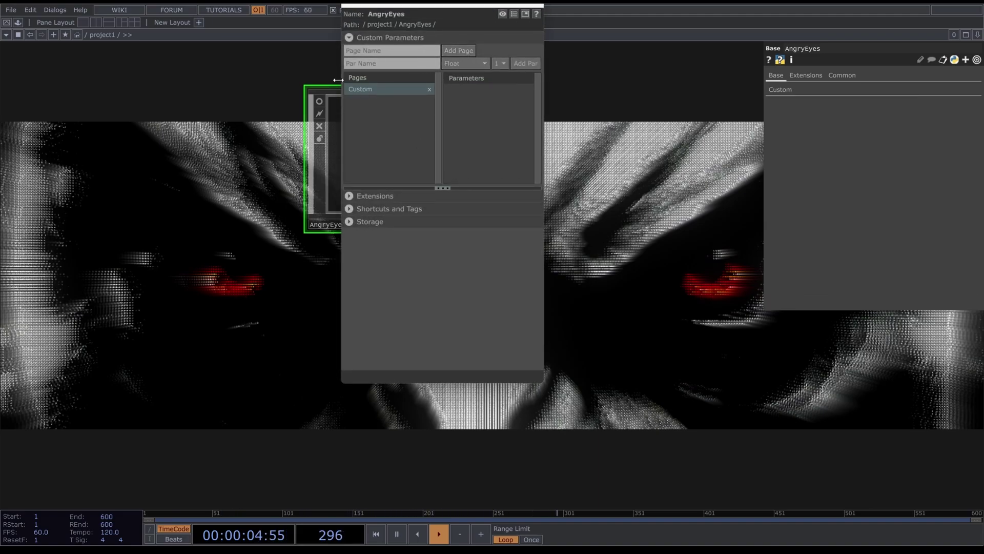
{"action": "left_click", "coordinate": [422, 69]}
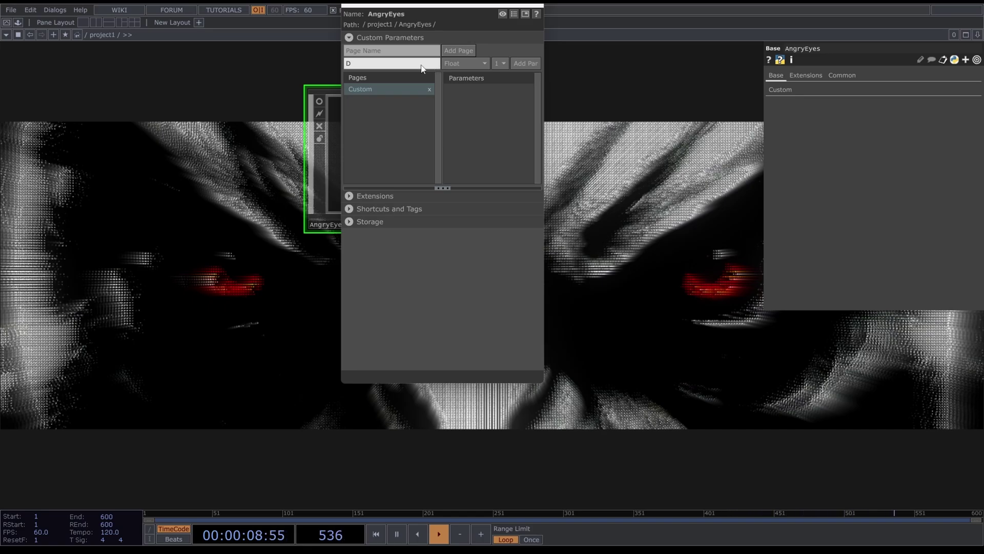
{"action": "left_click", "coordinate": [526, 63]}
{"action": "left_click", "coordinate": [485, 90]}
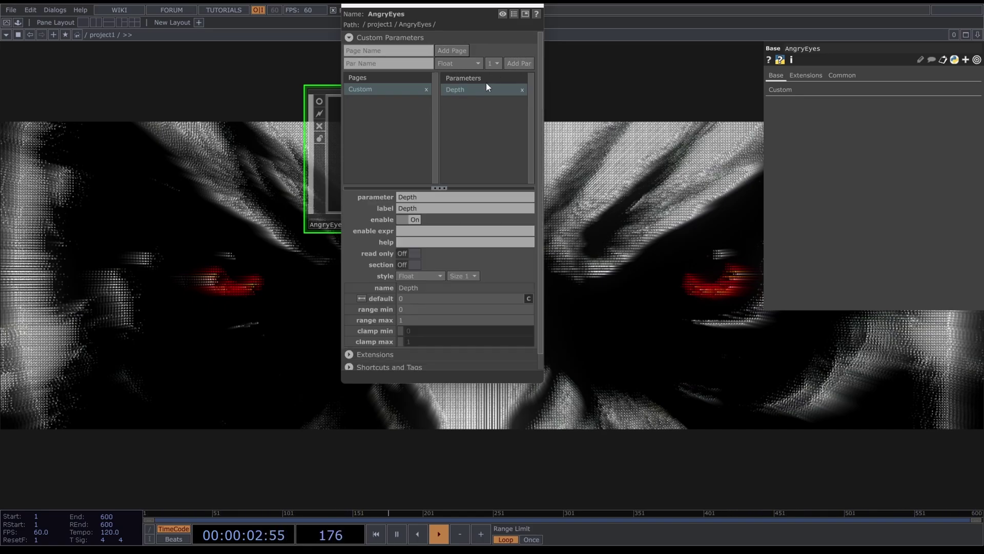
{"action": "left_click", "coordinate": [781, 90]}
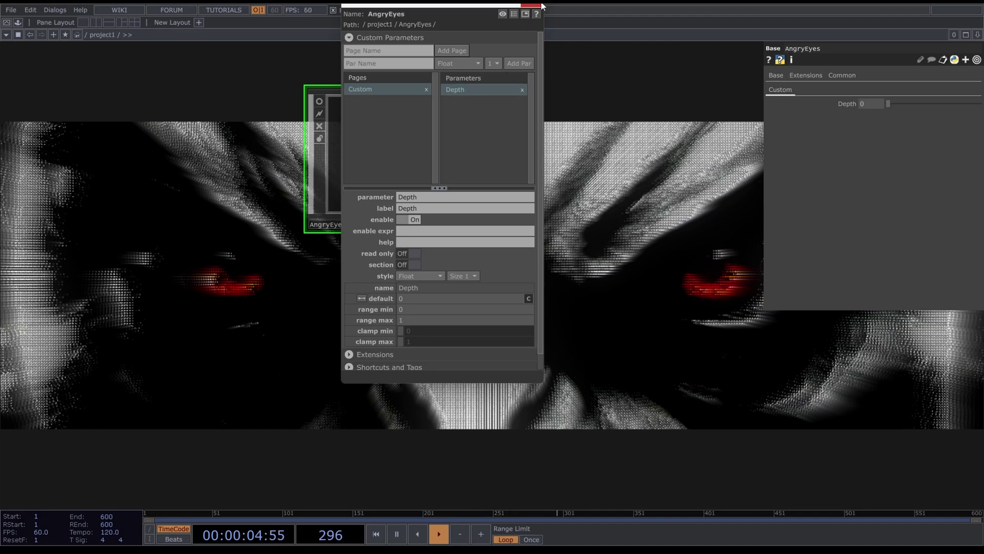
{"action": "left_click", "coordinate": [537, 7]}
Link the upper To Range value of math3 inside AngryEyes to the component's Depth parameter and try out the depth control.
{"action": "right_click", "coordinate": [428, 143]}
{"action": "left_click", "coordinate": [487, 57]}
{"action": "left_click_drag", "start_coordinate": [425, 5], "coordinate": [653, 167]}
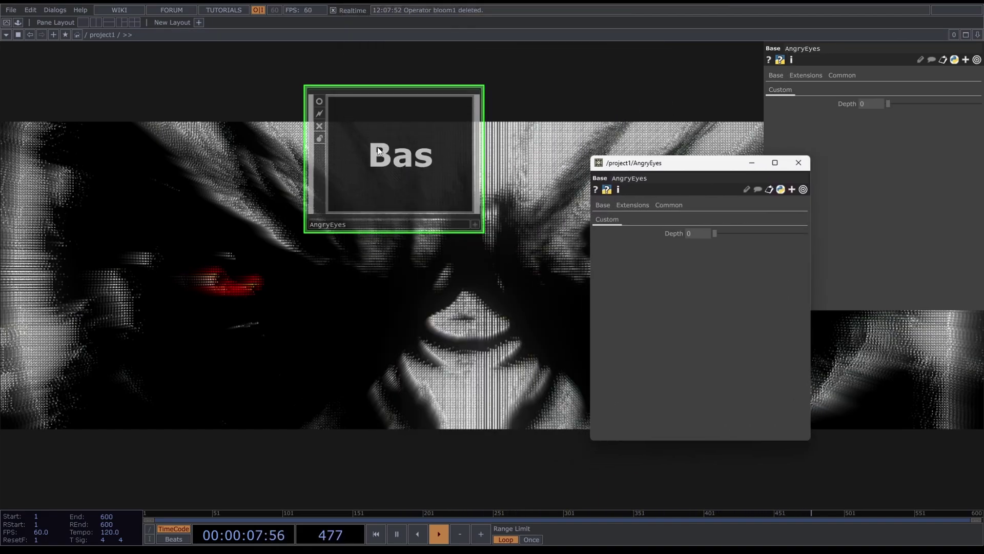
{"action": "double_click", "coordinate": [425, 143]}
{"action": "left_click_drag", "start_coordinate": [154, 338], "coordinate": [229, 364]}
{"action": "scroll", "coordinate": [154, 337], "scroll_direction": "up", "scroll_amount": 5}
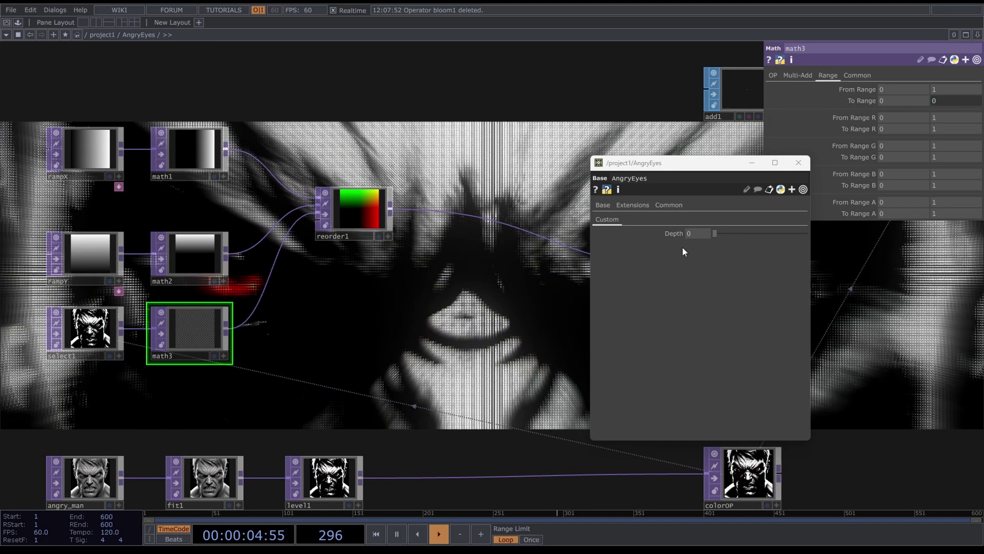
{"action": "left_click_drag", "start_coordinate": [715, 234], "coordinate": [767, 235]}
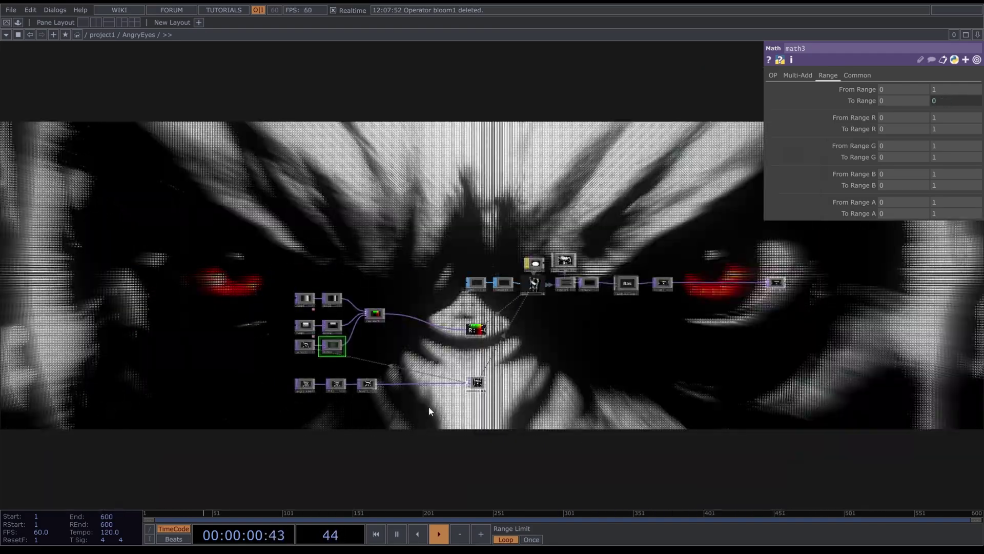
Add a Noise TOP below level1 in the AngryEyes network.
{"action": "scroll", "coordinate": [428, 406], "scroll_direction": "up", "scroll_amount": 6}
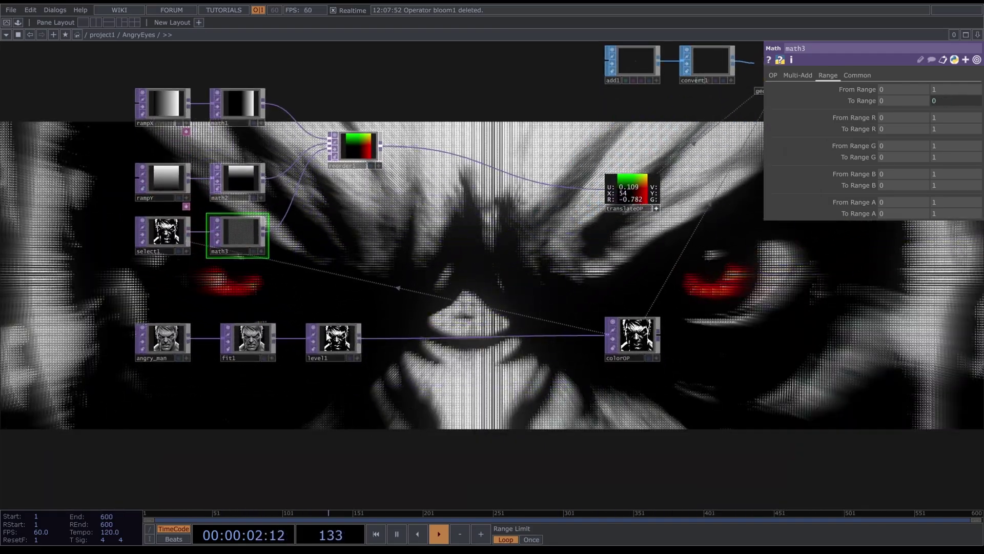
{"action": "left_click_drag", "start_coordinate": [635, 415], "coordinate": [583, 428]}
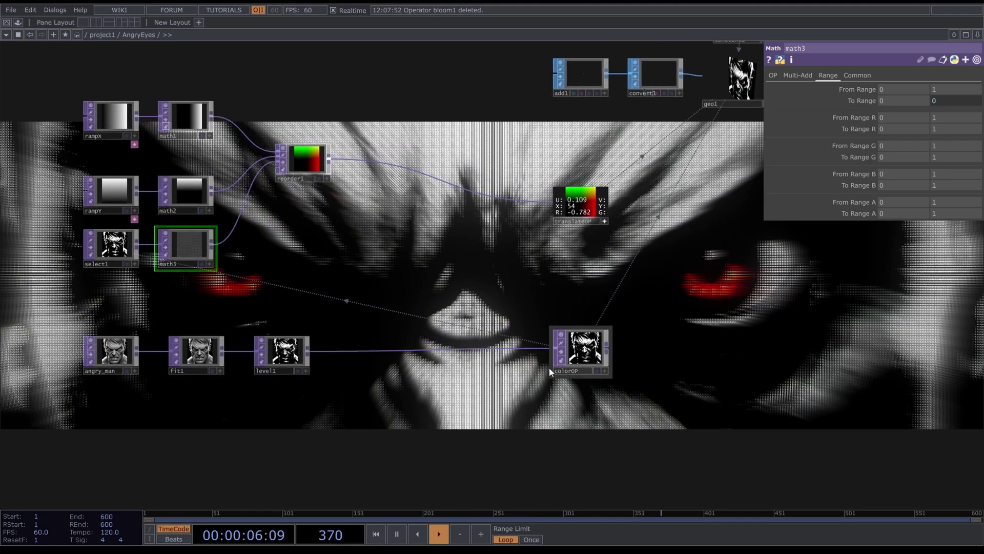
{"action": "mouse_move", "coordinate": [403, 408]}
{"action": "left_mouse_down"}
{"action": "mouse_move", "coordinate": [485, 344]}
{"action": "mouse_move", "coordinate": [392, 415]}
{"action": "left_mouse_up"}
{"action": "left_click_drag", "start_coordinate": [328, 419], "coordinate": [364, 435]}
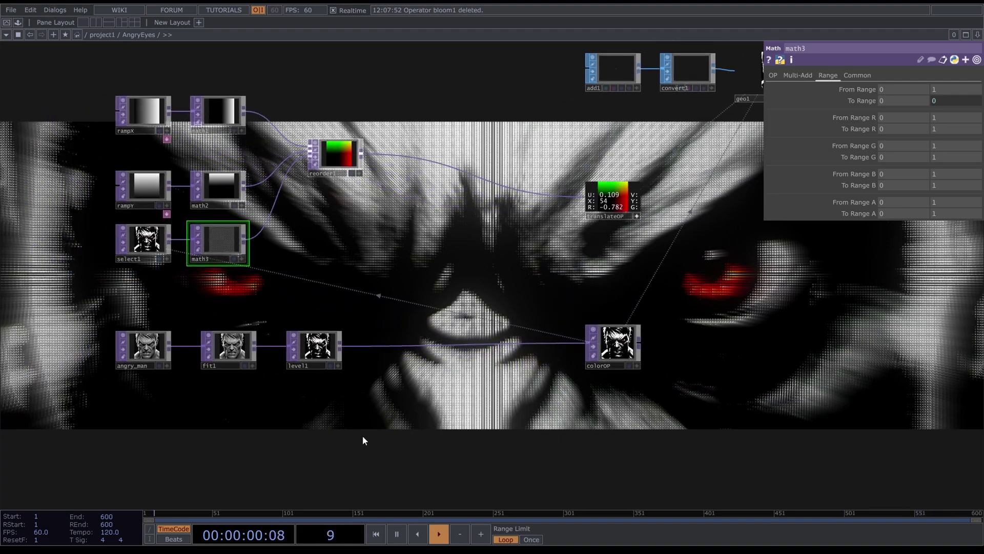
{"action": "key", "text": "Tab"}
{"action": "type", "text": "noise"}
{"action": "left_click", "coordinate": [350, 311]}
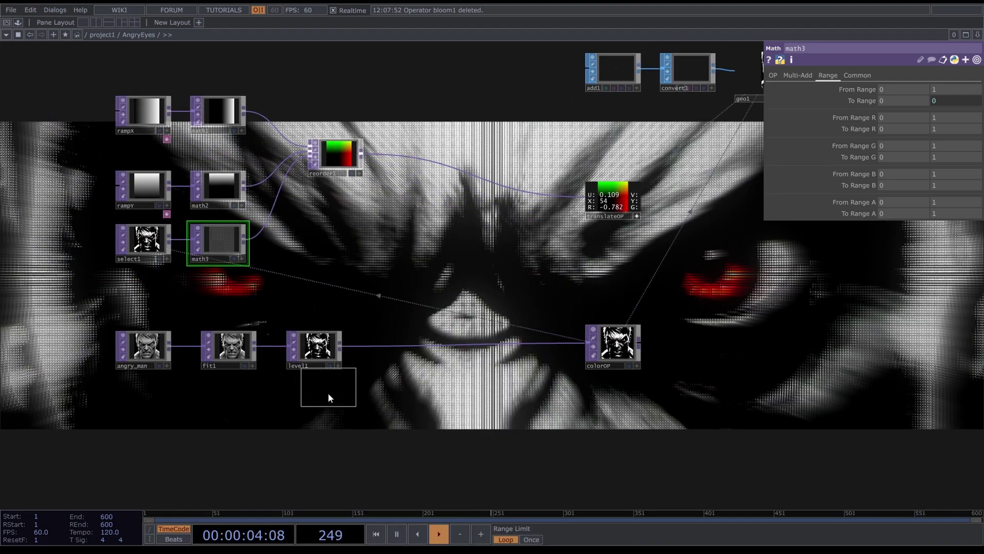
{"action": "left_click", "coordinate": [311, 408]}
Set noise1's resolution to 1 by 50.
{"action": "scroll", "coordinate": [311, 408], "scroll_direction": "up", "scroll_amount": 5}
{"action": "left_click", "coordinate": [869, 76]}
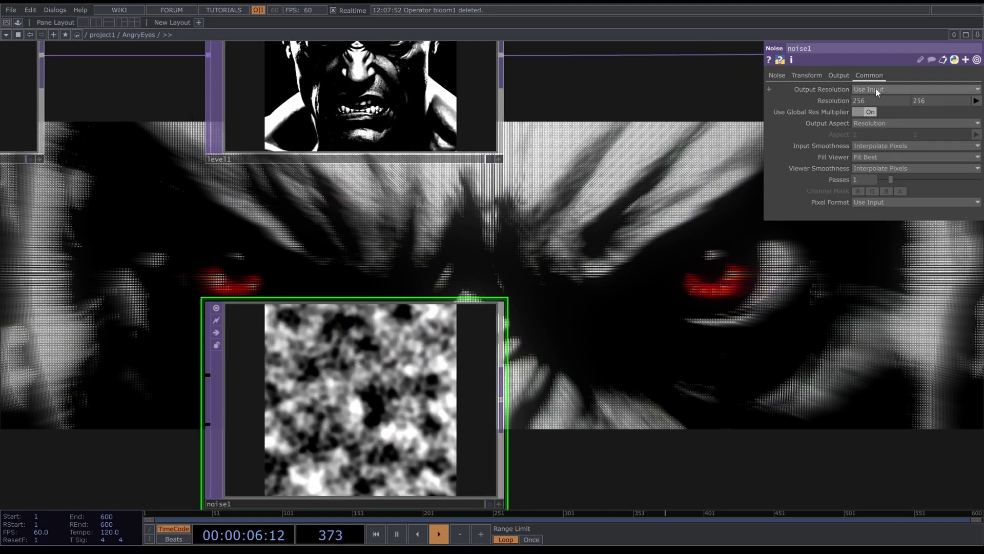
{"action": "left_click_drag", "start_coordinate": [931, 102], "coordinate": [844, 100]}
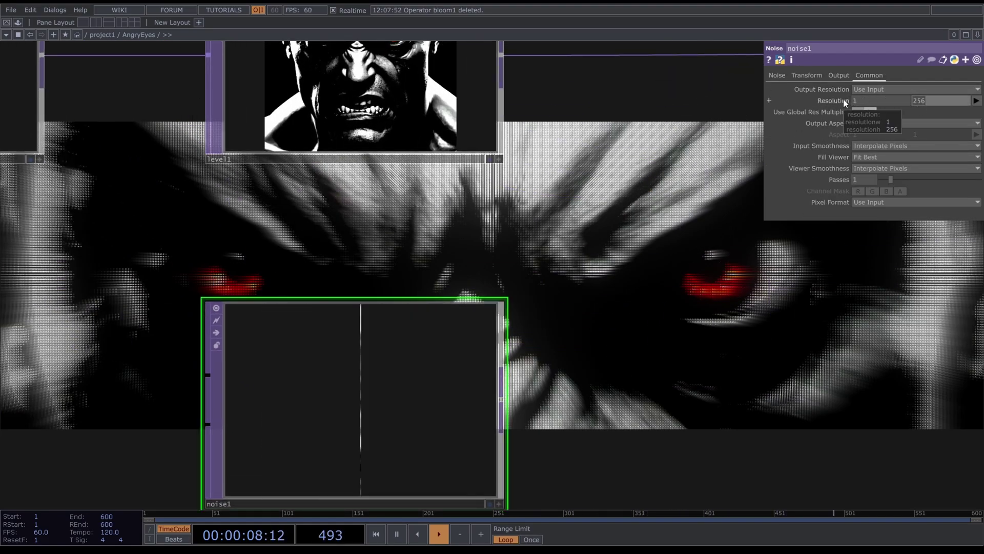
{"action": "type", "text": "50"}
{"action": "key", "text": "Return"}
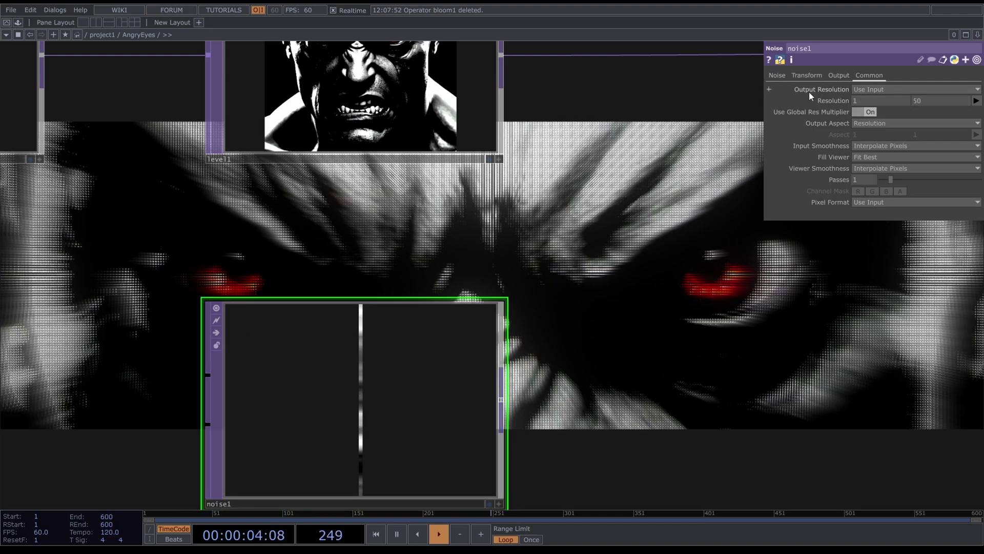
Set noise1's period to 0 and its amplitude to 1.09.
{"action": "left_click", "coordinate": [777, 75]}
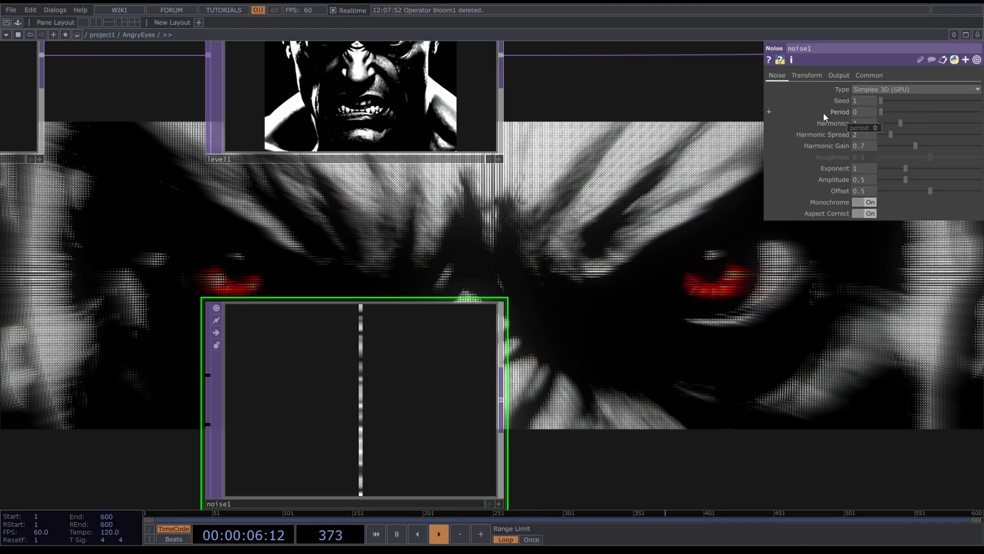
{"action": "left_click", "coordinate": [873, 180]}
{"action": "type", "text": "1."}
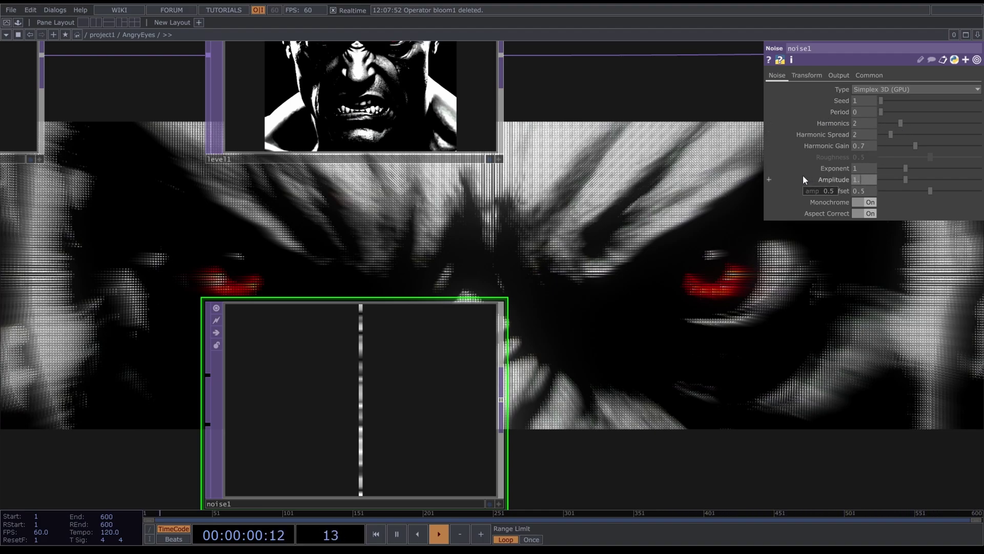
{"action": "type", "text": "09"}
{"action": "key", "text": "Return"}
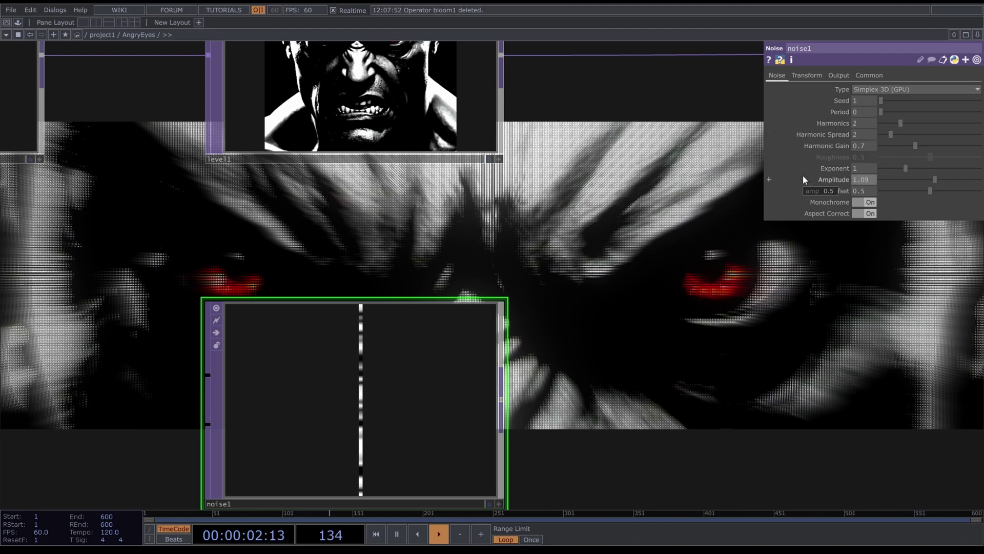
Animate noise1 by setting its Z translate to the expression absTime.seconds/10.
{"action": "left_click", "coordinate": [872, 75]}
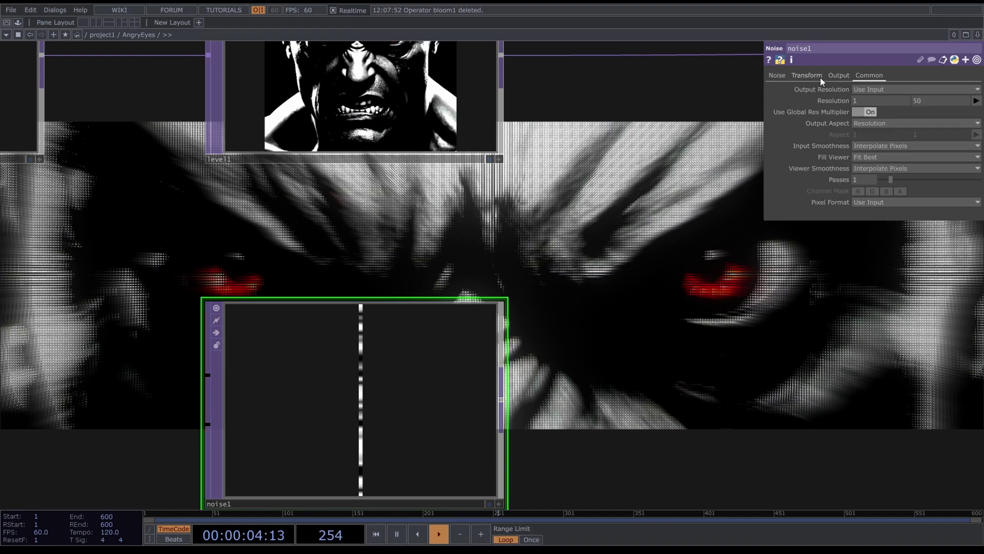
{"action": "left_click", "coordinate": [807, 75]}
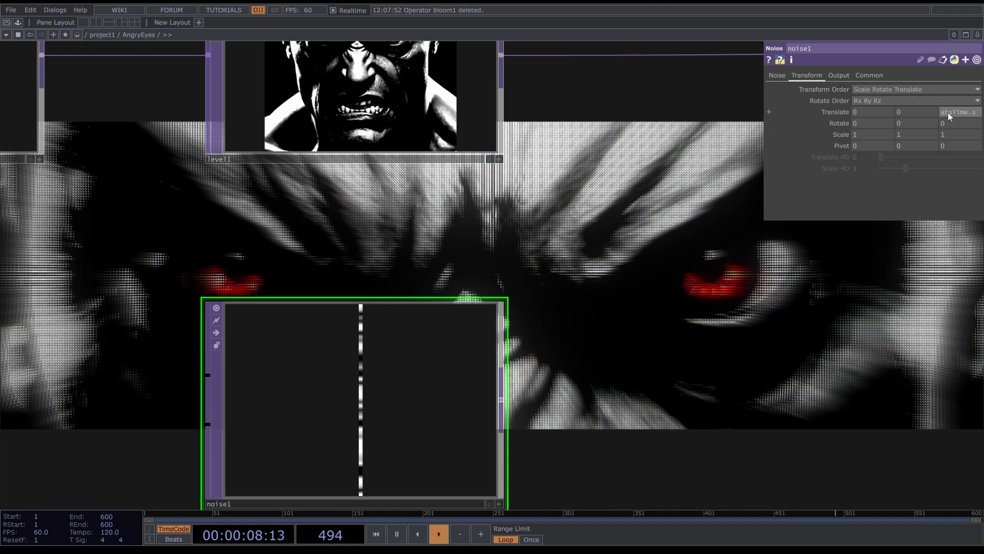
{"action": "left_click", "coordinate": [948, 112]}
{"action": "type", "text": "seconds/10"}
{"action": "key", "text": "Return"}
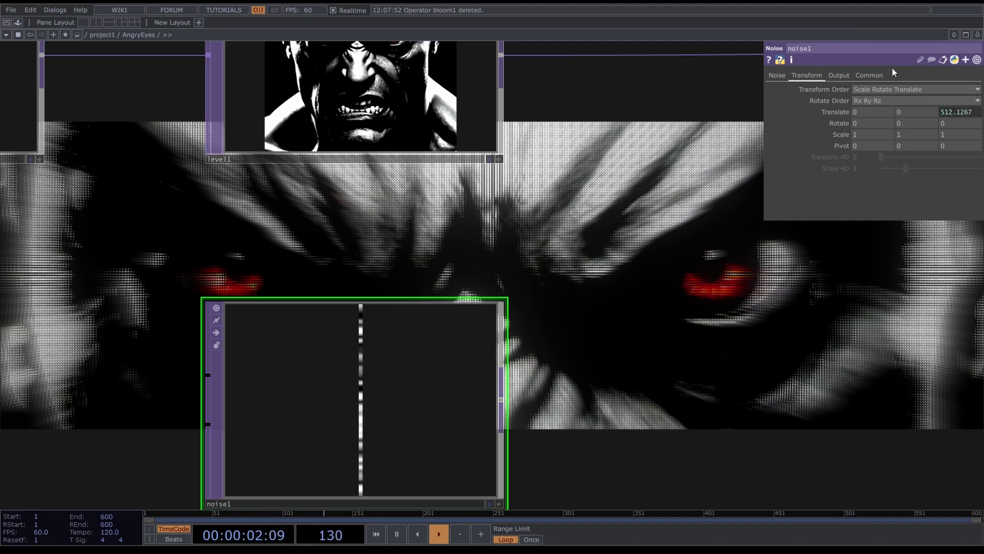
Set both the input smoothness and the viewer smoothness of noise1 to Nearest Pixel.
{"action": "left_click", "coordinate": [862, 77]}
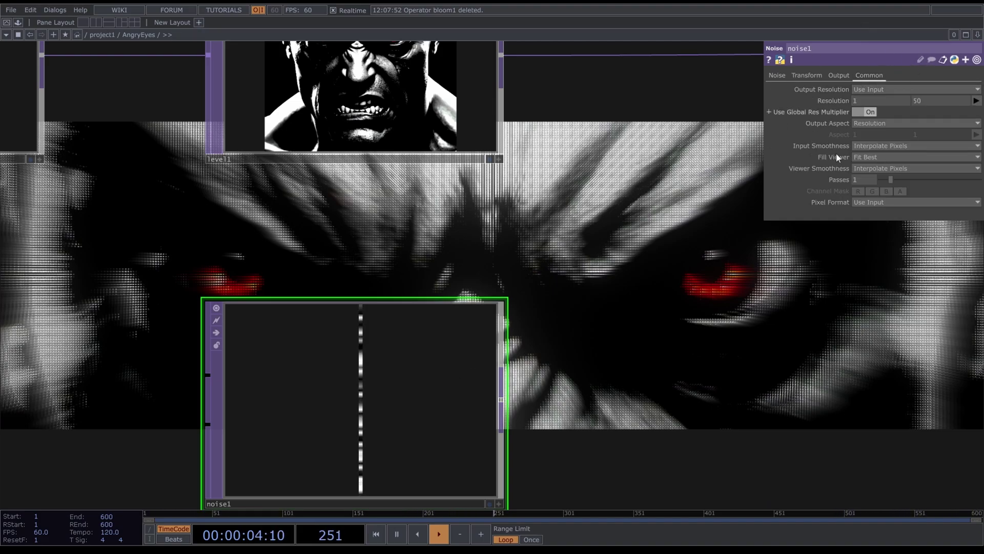
{"action": "left_click", "coordinate": [876, 160]}
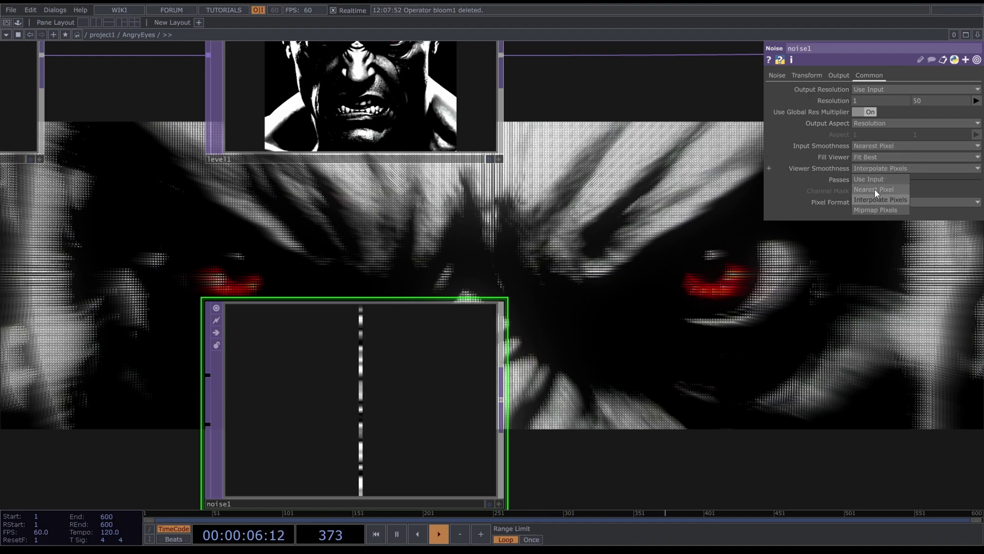
{"action": "scroll", "coordinate": [343, 333], "scroll_direction": "up", "scroll_amount": 2}
{"action": "scroll", "coordinate": [343, 332], "scroll_direction": "up", "scroll_amount": 3}
{"action": "left_click", "coordinate": [862, 146]}
{"action": "left_click", "coordinate": [870, 166]}
{"action": "left_click", "coordinate": [894, 171]}
{"action": "left_click", "coordinate": [879, 192]}
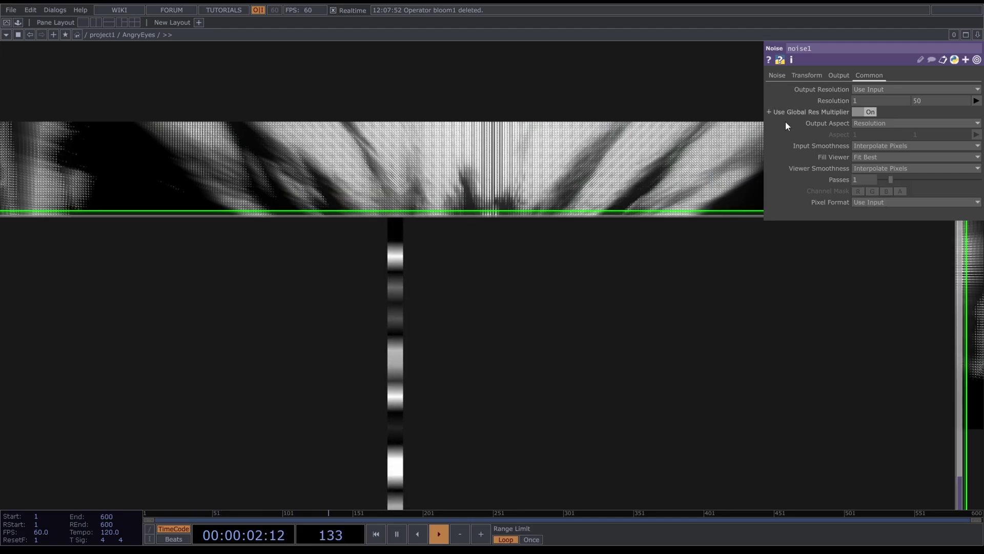
{"action": "left_click", "coordinate": [872, 146]}
{"action": "left_click", "coordinate": [871, 164]}
{"action": "left_click", "coordinate": [874, 168]}
{"action": "left_click", "coordinate": [865, 187]}
{"action": "scroll", "coordinate": [400, 315], "scroll_direction": "down", "scroll_amount": 10}
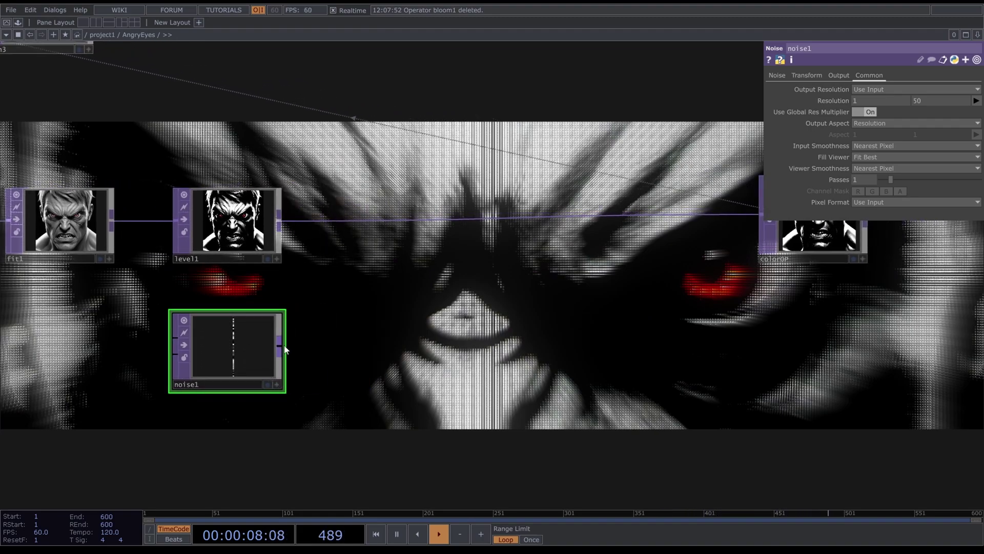
Add a Fit TOP connected to the output of noise1.
{"action": "left_click_drag", "start_coordinate": [285, 347], "coordinate": [363, 346]}
{"action": "type", "text": "fit"}
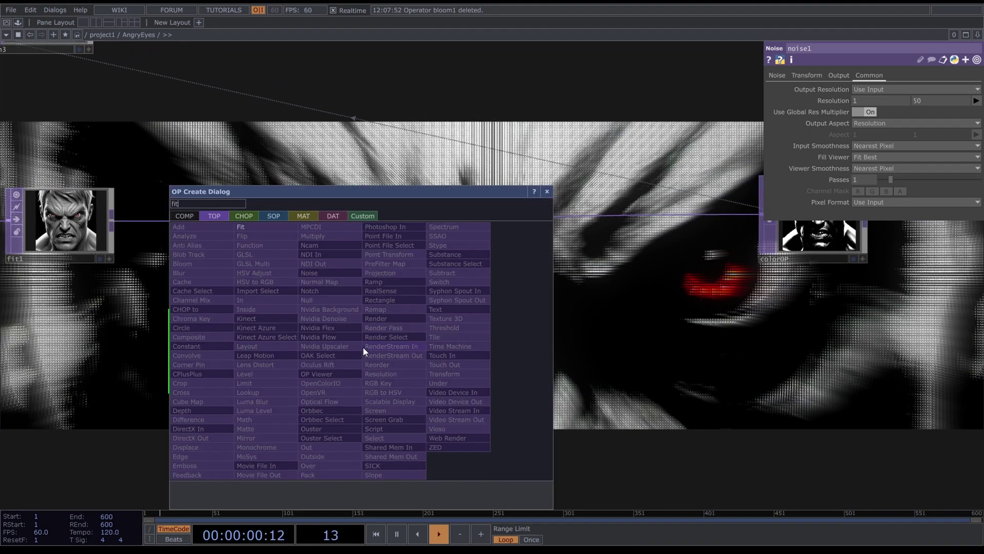
{"action": "left_click", "coordinate": [240, 226]}
{"action": "left_click", "coordinate": [377, 345]}
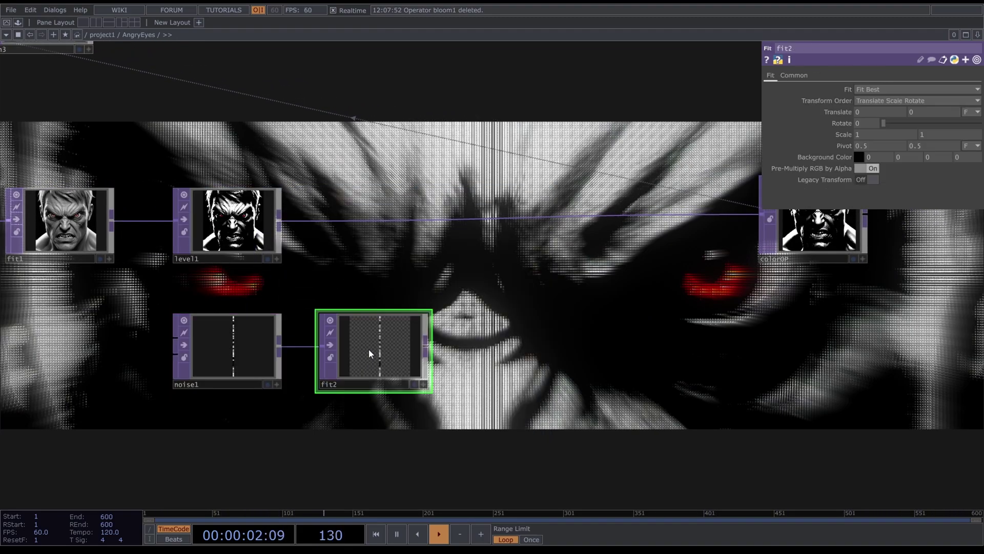
Set fit2's resolution to 500 by 500 and its input and viewer smoothness to Nearest Pixel.
{"action": "left_click", "coordinate": [794, 75]}
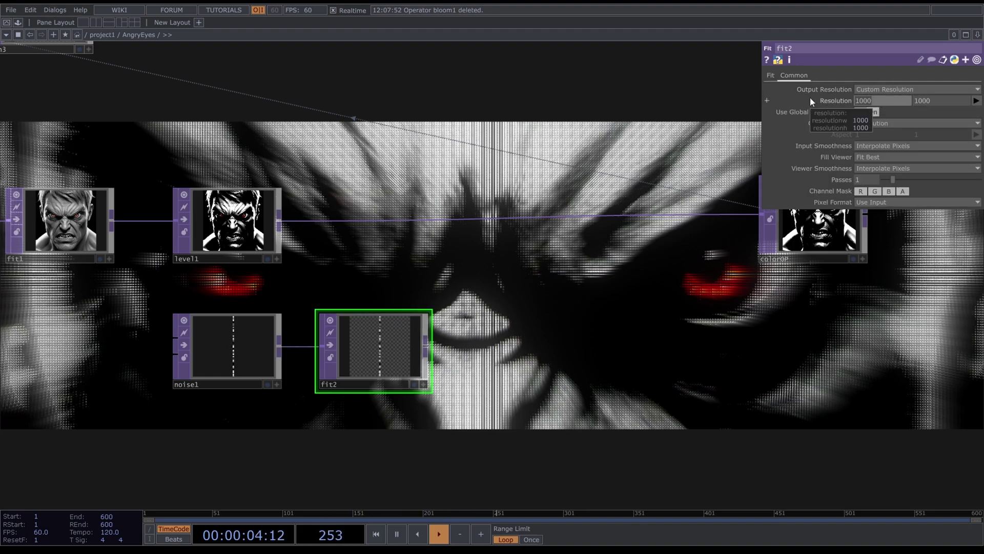
{"action": "type", "text": "500"}
{"action": "key", "text": "Tab"}
{"action": "type", "text": "500"}
{"action": "key", "text": "Return"}
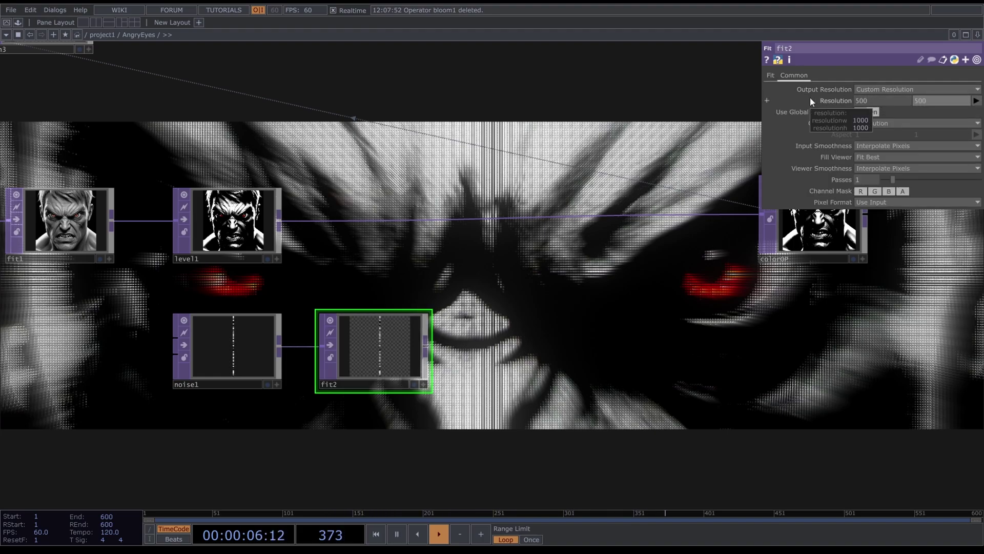
{"action": "left_click", "coordinate": [875, 167]}
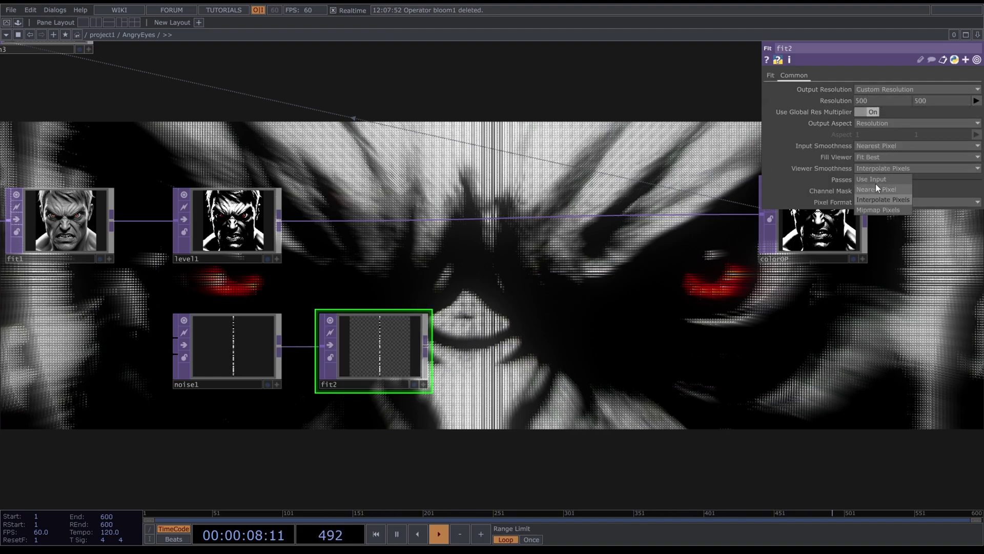
Change fit2's fit mode so the noise strip stretches across the whole frame, and turn off Monochrome on noise1.
{"action": "left_click", "coordinate": [770, 75]}
{"action": "left_click", "coordinate": [873, 89]}
{"action": "left_click", "coordinate": [875, 101]}
{"action": "scroll", "coordinate": [352, 325], "scroll_direction": "up", "scroll_amount": 4}
{"action": "left_click", "coordinate": [141, 362]}
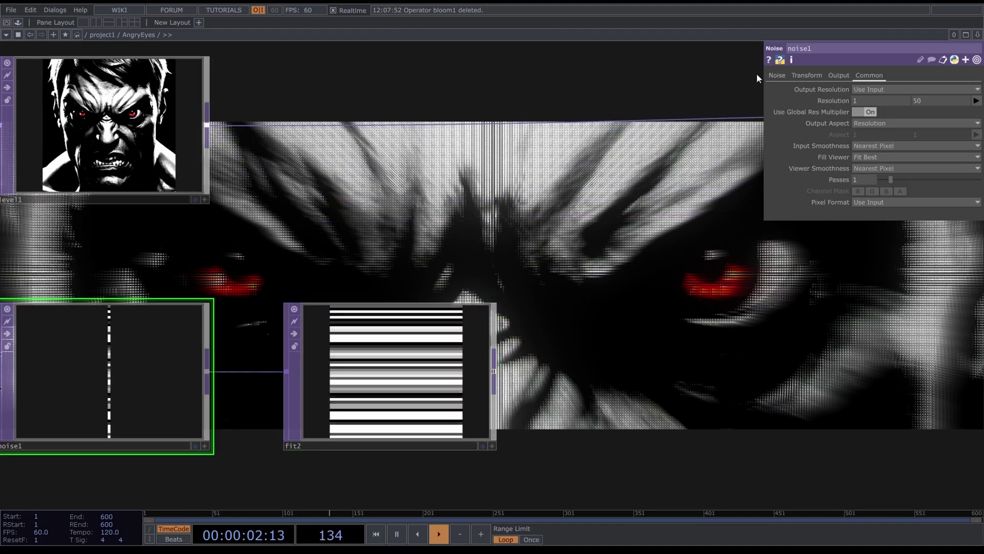
{"action": "left_click", "coordinate": [859, 202]}
Insert a Displace TOP between level1 and colorOP, with fit2 connected to its second input.
{"action": "right_click", "coordinate": [601, 141]}
{"action": "left_click", "coordinate": [623, 128]}
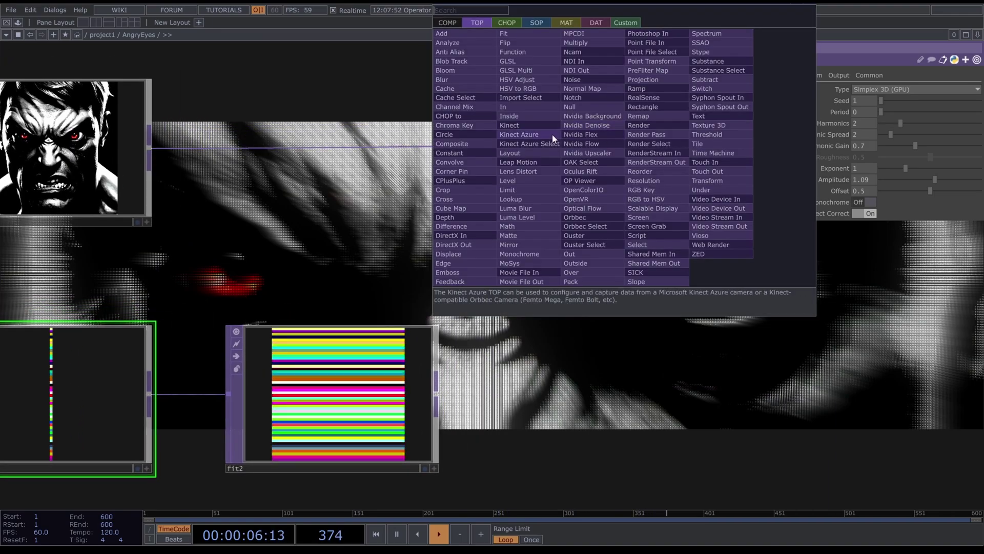
{"action": "left_click", "coordinate": [462, 248]}
{"action": "left_click", "coordinate": [620, 149]}
{"action": "scroll", "coordinate": [628, 152], "scroll_direction": "down", "scroll_amount": 5}
{"action": "left_click_drag", "start_coordinate": [567, 307], "coordinate": [474, 423]}
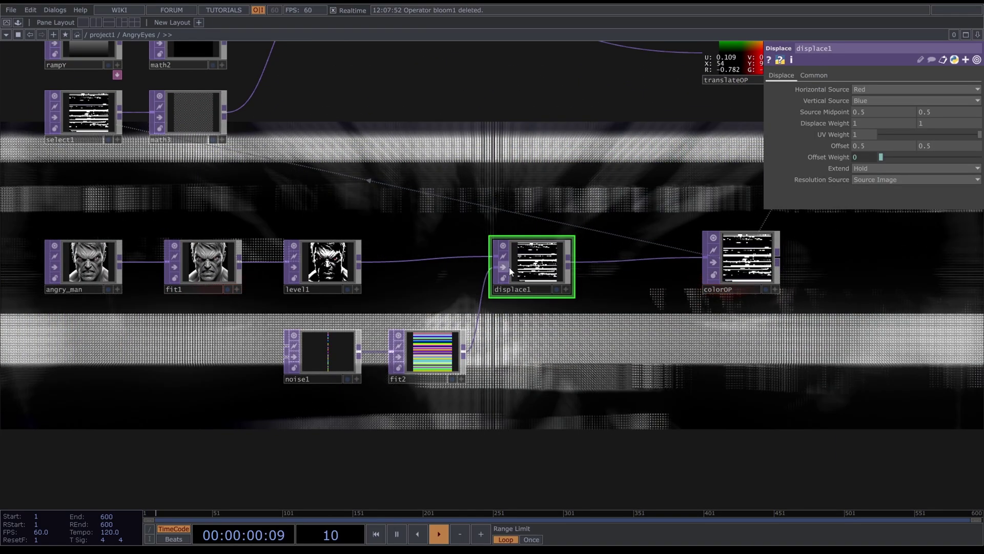
Lower both displace weights of displace1 to 0.
{"action": "scroll", "coordinate": [533, 272], "scroll_direction": "up", "scroll_amount": 5}
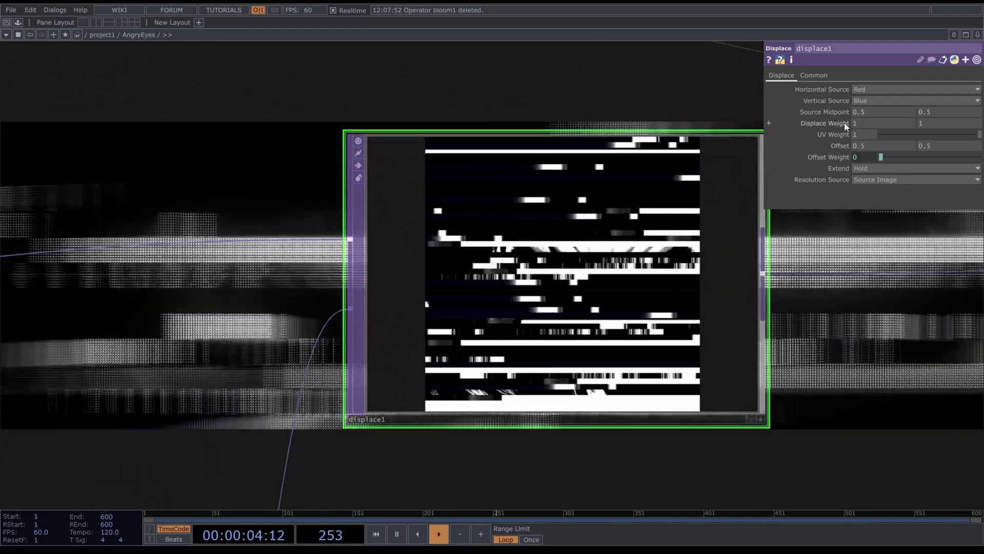
{"action": "middle_click_drag", "start_coordinate": [845, 122], "coordinate": [820, 109]}
{"action": "middle_click_drag", "start_coordinate": [881, 132], "coordinate": [876, 107]}
{"action": "scroll", "coordinate": [409, 295], "scroll_direction": "down", "scroll_amount": 6}
Add a single Float parameter named Displace to the Custom page of the AngryEyes component.
{"action": "left_click_drag", "start_coordinate": [600, 392], "coordinate": [396, 389]}
{"action": "scroll", "coordinate": [396, 388], "scroll_direction": "down", "scroll_amount": 3}
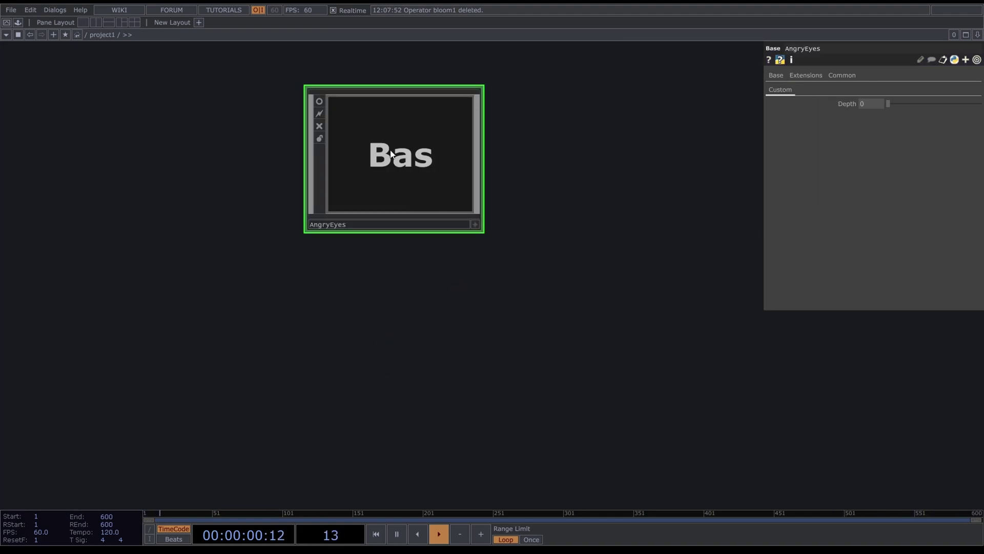
{"action": "right_click", "coordinate": [409, 162]}
{"action": "left_click", "coordinate": [451, 170]}
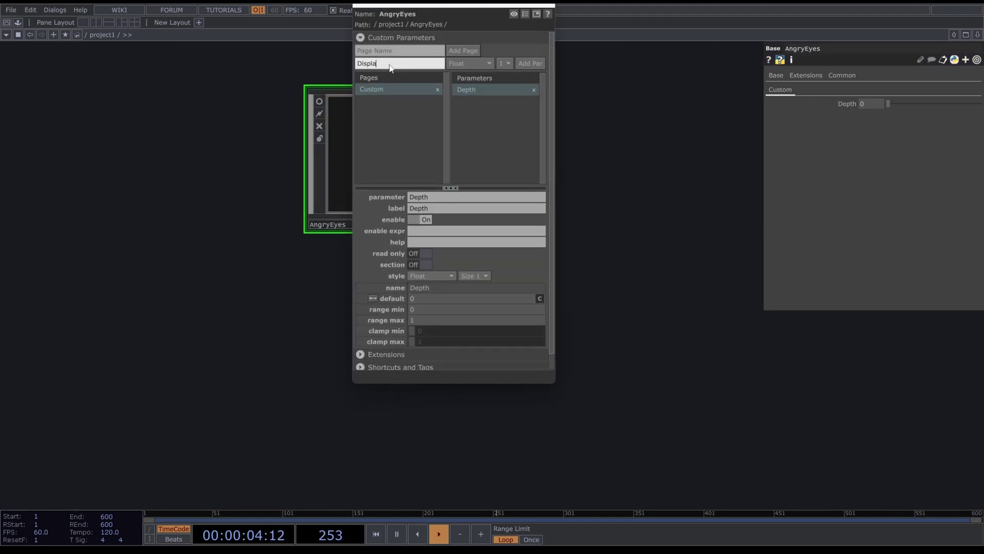
{"action": "left_click", "coordinate": [524, 63]}
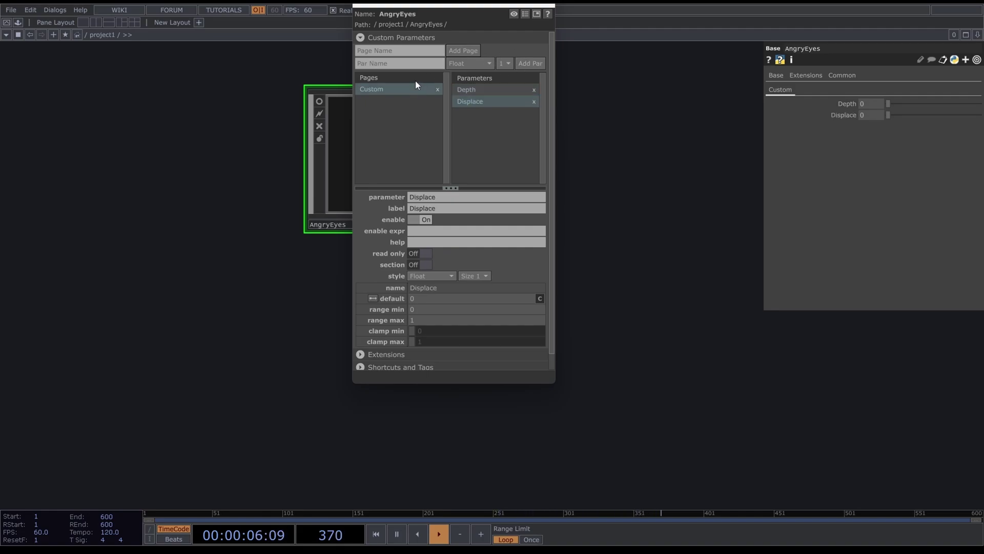
{"action": "left_click", "coordinate": [548, 5]}
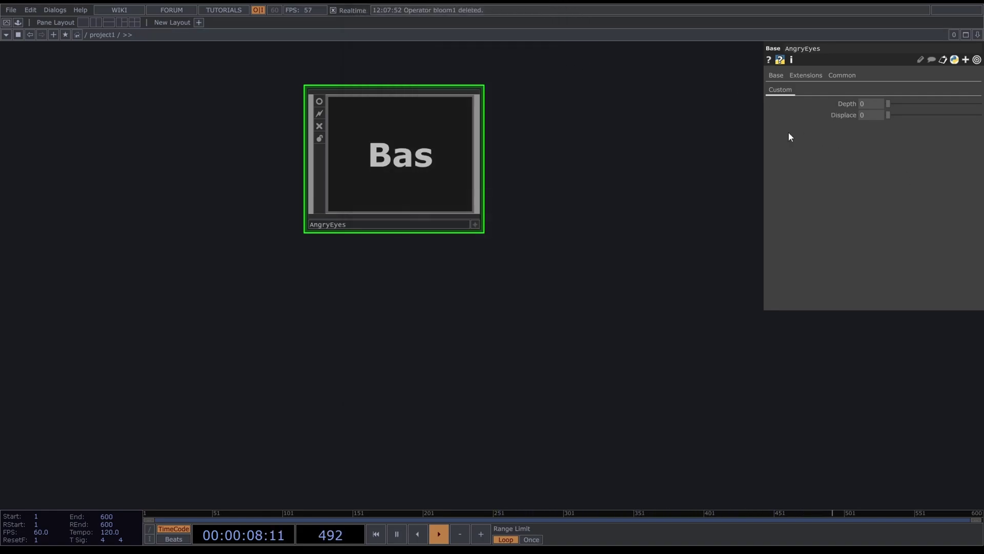
Open AngryEyes' parameters in a floating window and go back inside the component to displace1.
{"action": "left_click_drag", "start_coordinate": [644, 312], "coordinate": [638, 466]}
{"action": "right_click", "coordinate": [393, 344]}
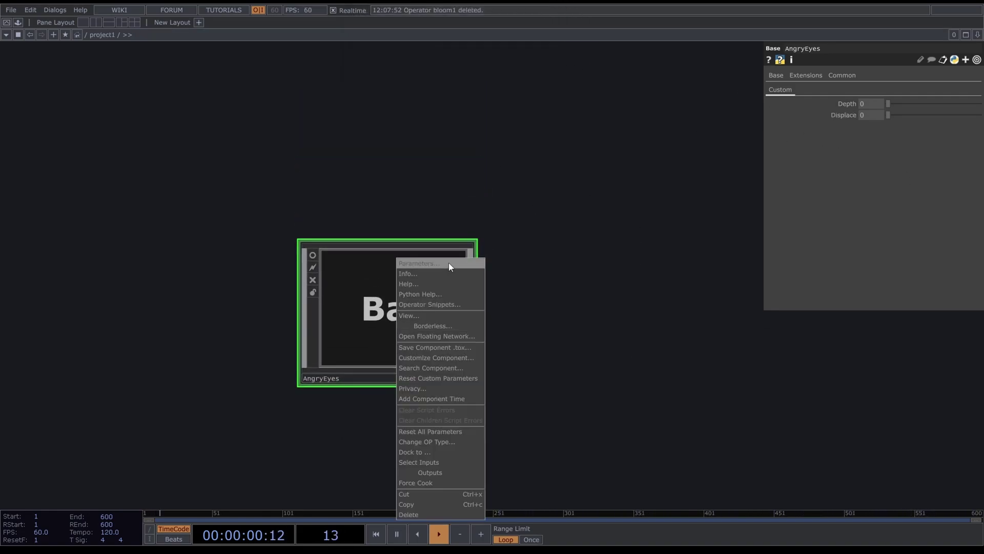
{"action": "left_click", "coordinate": [447, 262]}
{"action": "left_click_drag", "start_coordinate": [429, 126], "coordinate": [780, 204]}
{"action": "left_click", "coordinate": [370, 336]}
{"action": "key", "text": "i"}
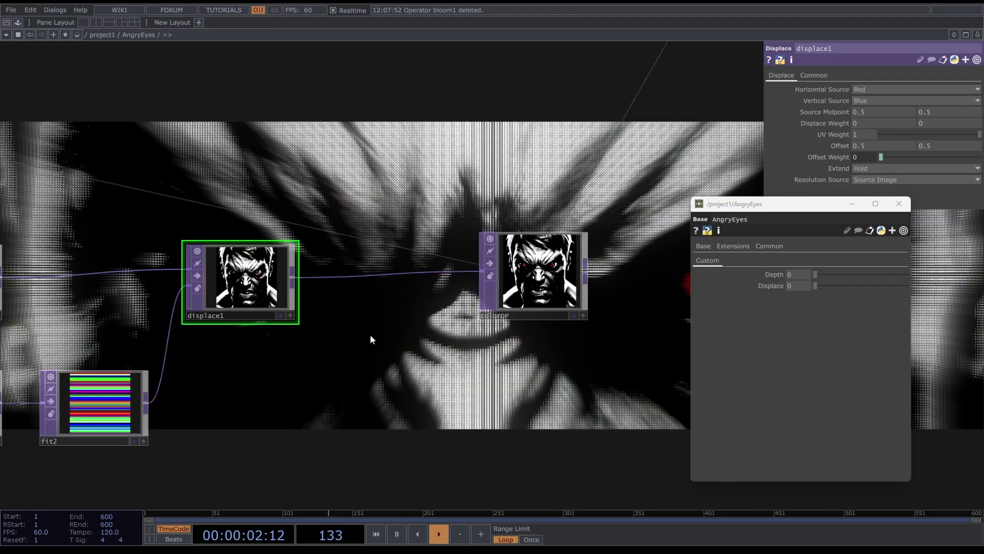
{"action": "middle_click_drag", "start_coordinate": [338, 385], "coordinate": [171, 394]}
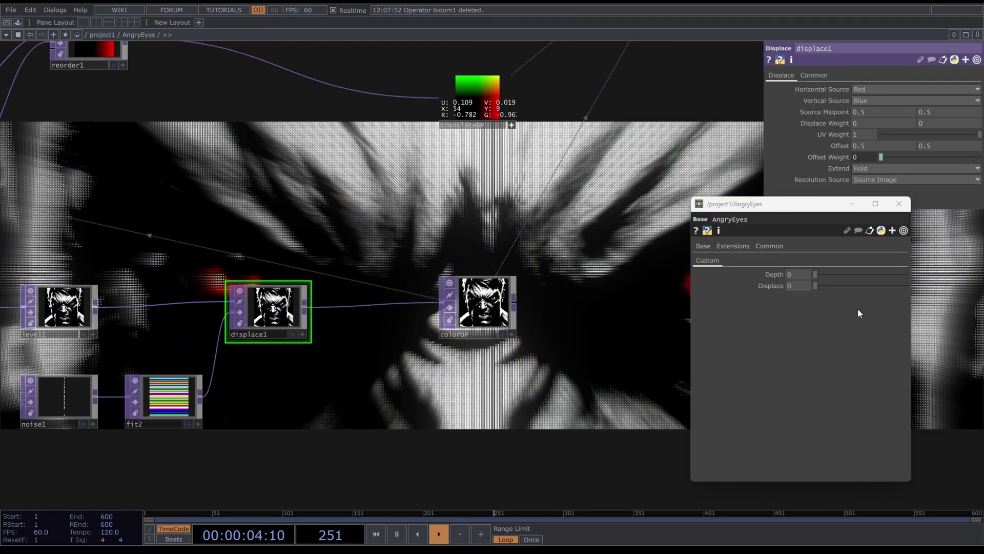
Drive displace1's first displace weight from the component's Displace parameter with the expression parent().par.Displace**3.
{"action": "left_click_drag", "start_coordinate": [776, 290], "coordinate": [887, 123]}
{"action": "left_click", "coordinate": [891, 116]}
{"action": "mouse_move", "coordinate": [821, 285]}
{"action": "left_mouse_down"}
{"action": "mouse_move", "coordinate": [858, 287]}
{"action": "mouse_move", "coordinate": [804, 288]}
{"action": "mouse_move", "coordinate": [874, 293]}
{"action": "mouse_move", "coordinate": [773, 298]}
{"action": "mouse_move", "coordinate": [907, 306]}
{"action": "mouse_move", "coordinate": [771, 300]}
{"action": "mouse_move", "coordinate": [929, 305]}
{"action": "mouse_move", "coordinate": [835, 306]}
{"action": "mouse_move", "coordinate": [890, 306]}
{"action": "mouse_move", "coordinate": [808, 288]}
{"action": "mouse_move", "coordinate": [820, 285]}
{"action": "mouse_move", "coordinate": [808, 286]}
{"action": "mouse_move", "coordinate": [823, 288]}
{"action": "mouse_move", "coordinate": [813, 291]}
{"action": "mouse_move", "coordinate": [823, 299]}
{"action": "mouse_move", "coordinate": [808, 293]}
{"action": "left_mouse_up"}
{"action": "left_click", "coordinate": [867, 123]}
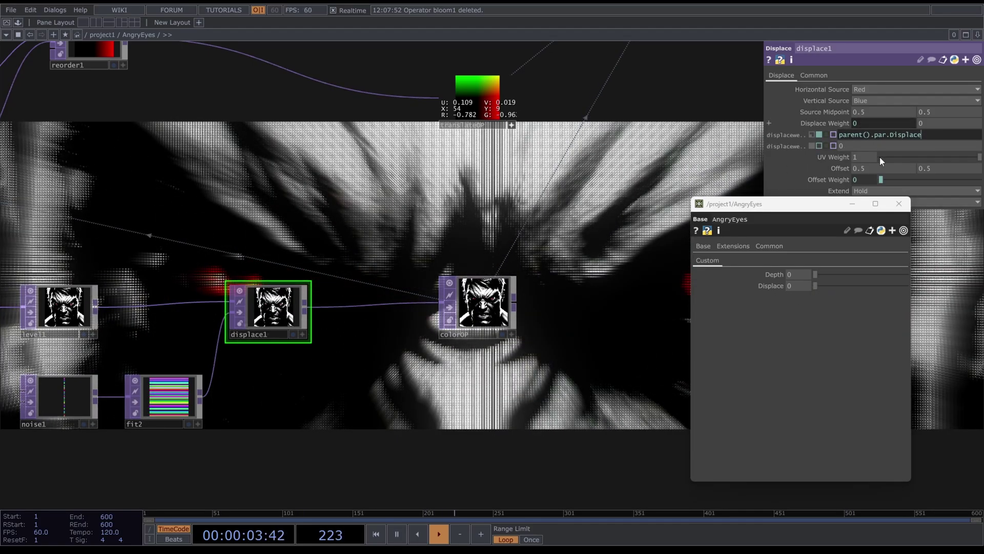
{"action": "left_click", "coordinate": [929, 133]}
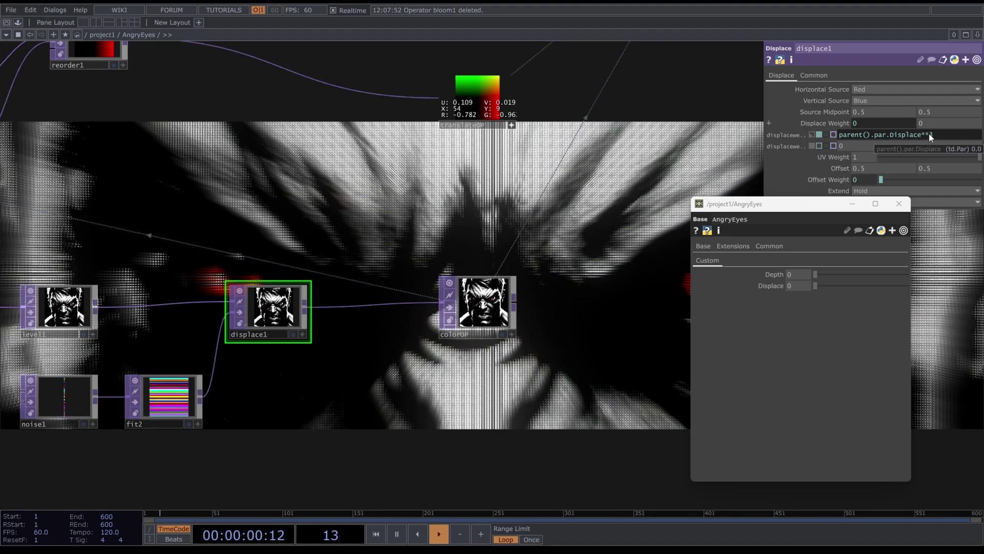
{"action": "type", "text": "**3"}
{"action": "key", "text": "Return"}
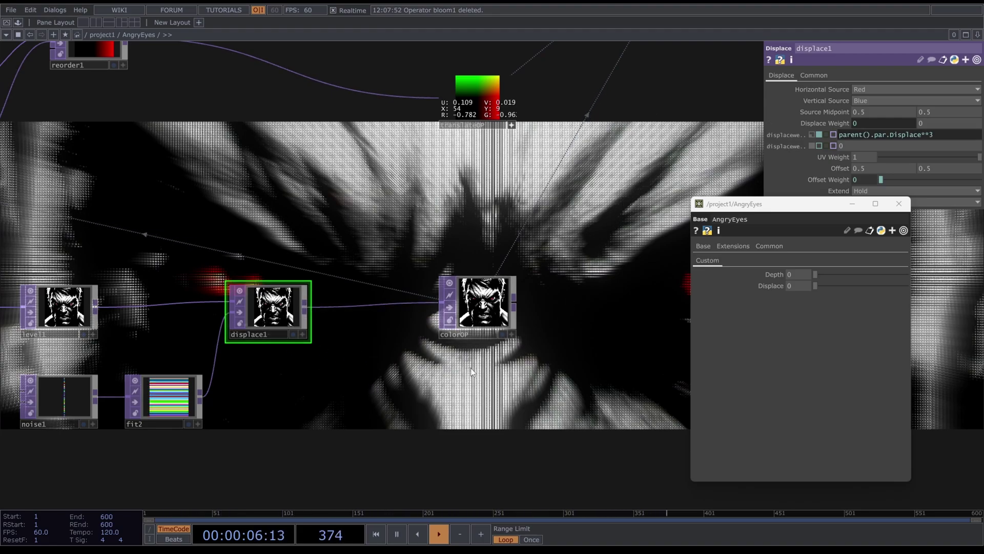
Try out the AngryEyes Displace control by raising it to about 0.6 and returning it to 0.
{"action": "left_click", "coordinate": [815, 287]}
{"action": "left_click_drag", "start_coordinate": [819, 286], "coordinate": [872, 286]}
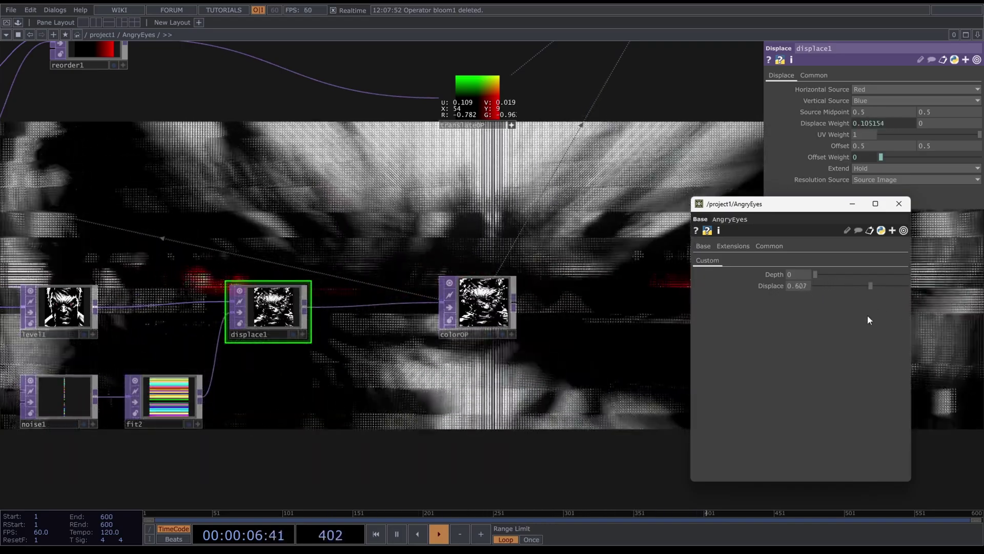
{"action": "mouse_move", "coordinate": [871, 286]}
{"action": "left_mouse_down"}
{"action": "mouse_move", "coordinate": [939, 313]}
{"action": "mouse_move", "coordinate": [827, 332]}
{"action": "mouse_move", "coordinate": [121, 322]}
{"action": "left_mouse_up"}
Raise the Displace control to about 0.702 and try out different seeds on noise1, returning the seed to 1.
{"action": "left_click_drag", "start_coordinate": [290, 414], "coordinate": [482, 428]}
{"action": "left_click", "coordinate": [273, 419]}
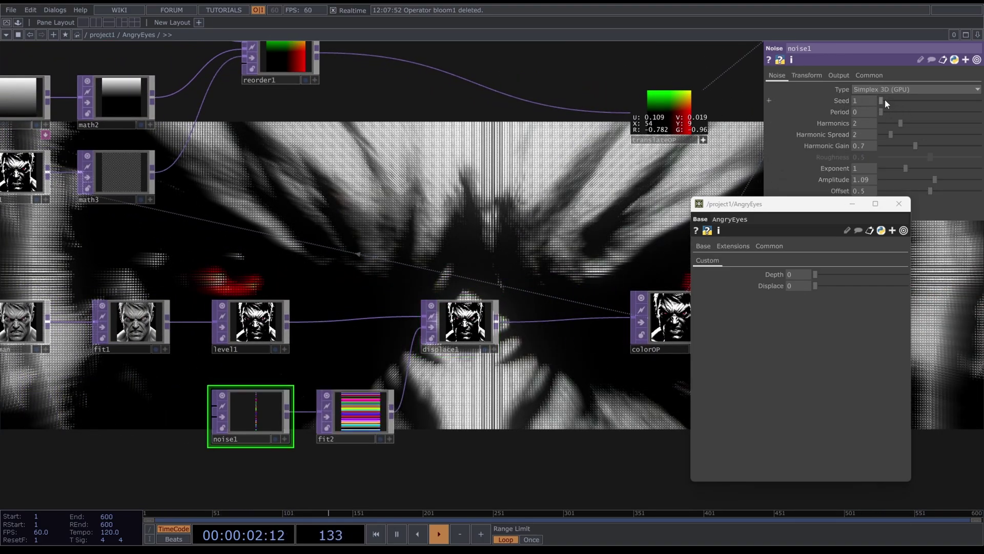
{"action": "left_click_drag", "start_coordinate": [885, 100], "coordinate": [888, 100]}
{"action": "left_click_drag", "start_coordinate": [818, 285], "coordinate": [879, 286]}
{"action": "left_click_drag", "start_coordinate": [887, 100], "coordinate": [352, 233]}
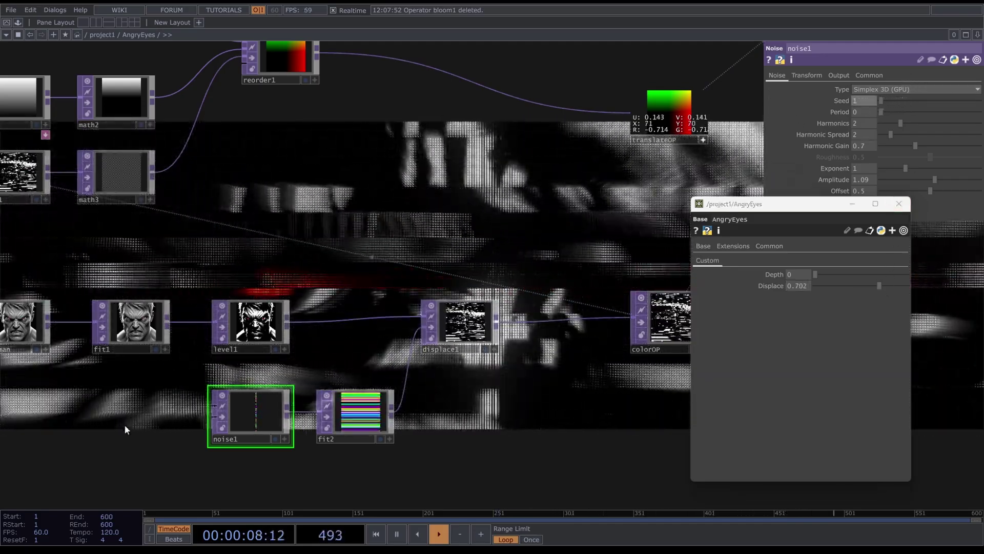
Add an LFO CHOP in free space below the noise chain and set its type to Pulse.
{"action": "left_click_drag", "start_coordinate": [255, 381], "coordinate": [533, 189]}
{"action": "key", "text": "Tab"}
{"action": "left_click", "coordinate": [179, 220]}
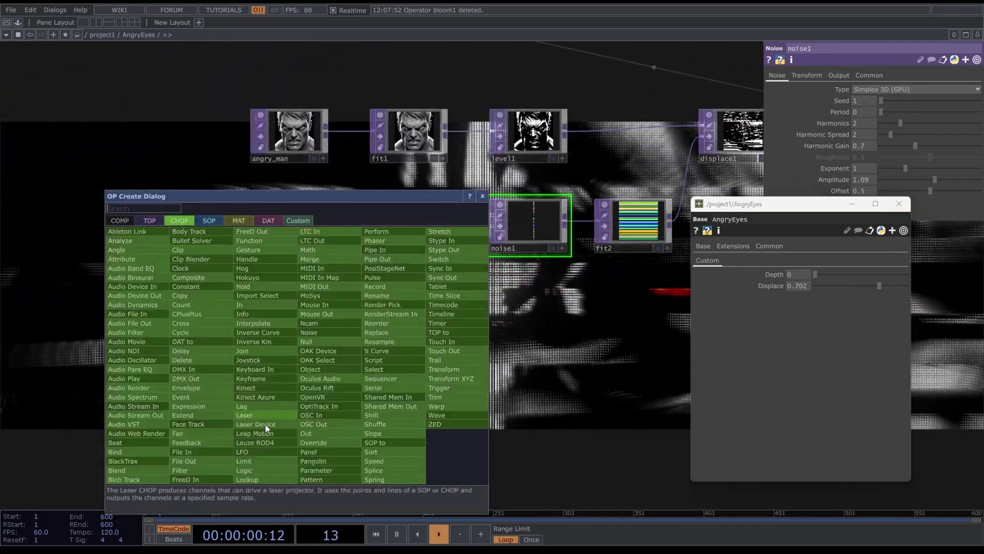
{"action": "left_click", "coordinate": [242, 451]}
{"action": "left_click", "coordinate": [338, 360]}
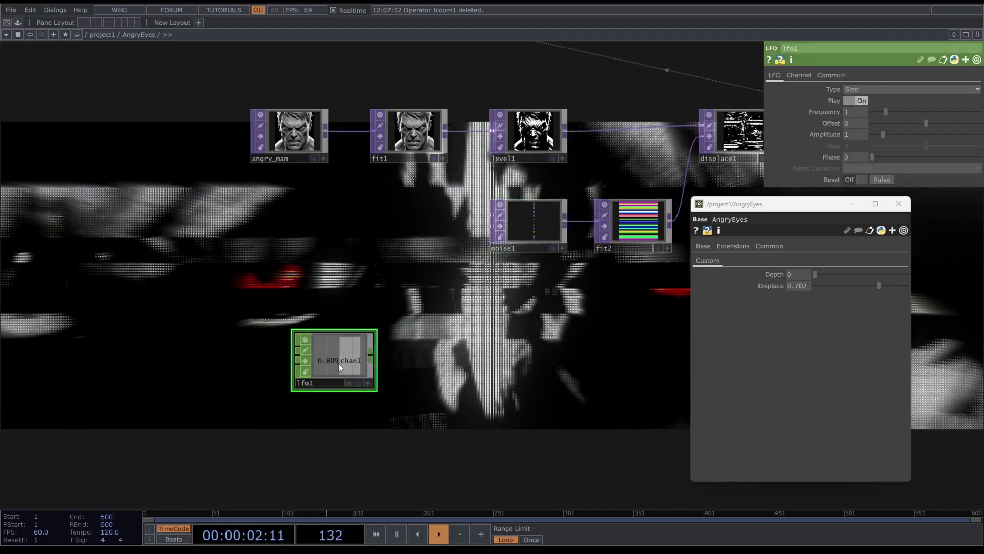
{"action": "left_click", "coordinate": [856, 89]}
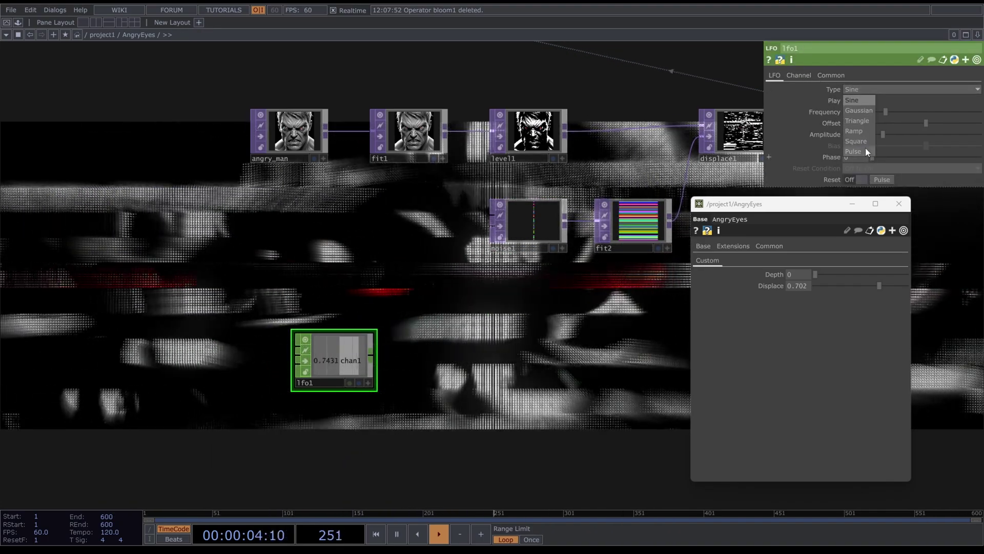
{"action": "left_click", "coordinate": [863, 150]}
Append a Count CHOP to the output of lfo1.
{"action": "left_click", "coordinate": [378, 360]}
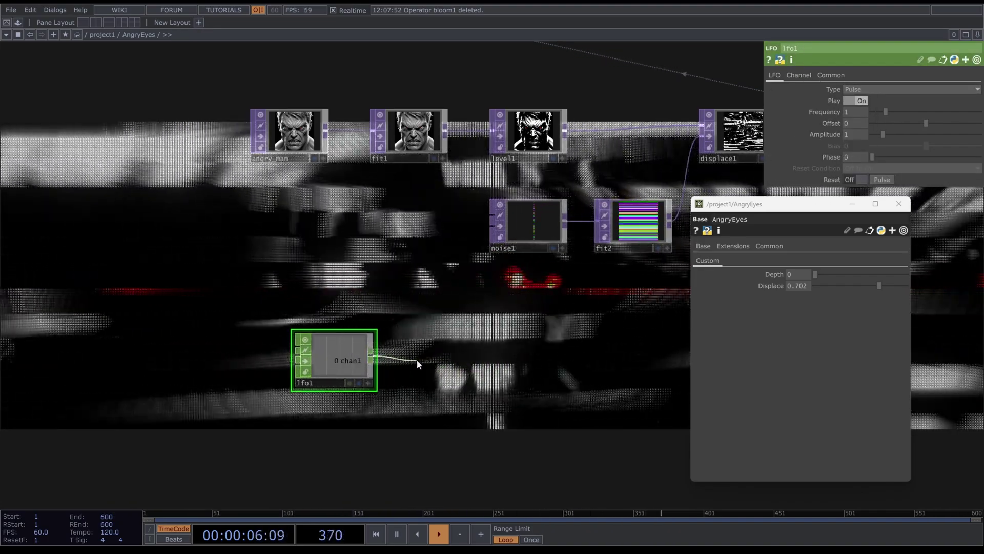
{"action": "left_click", "coordinate": [416, 359]}
{"action": "type", "text": "count"}
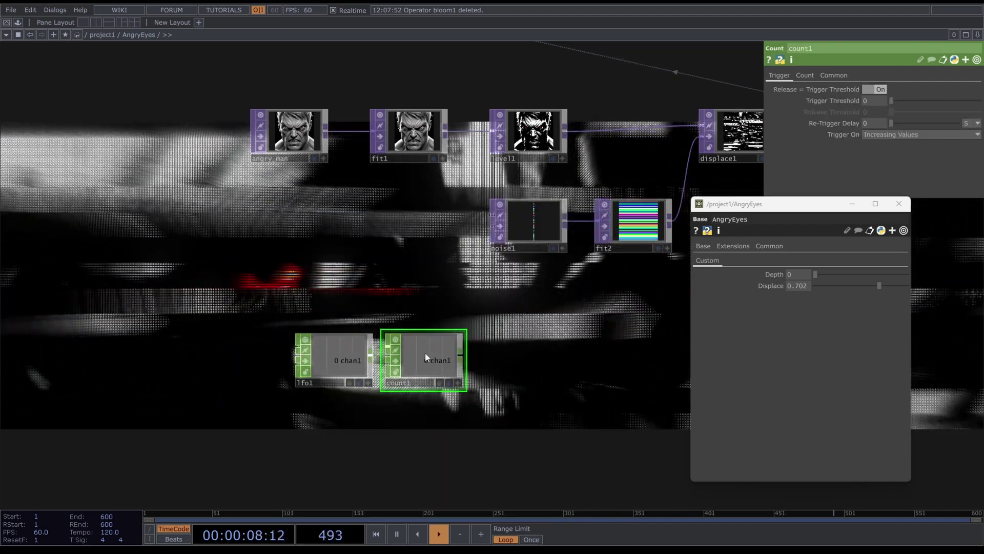
Drive noise1's Seed by exporting count1's chan1 channel to it.
{"action": "left_click", "coordinate": [546, 220]}
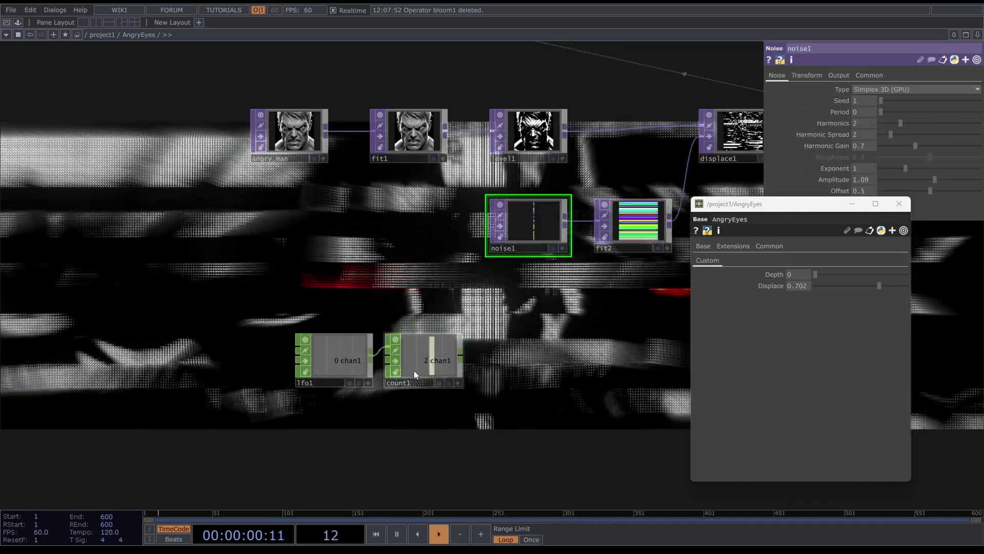
{"action": "scroll", "coordinate": [413, 370], "scroll_direction": "up", "scroll_amount": 5}
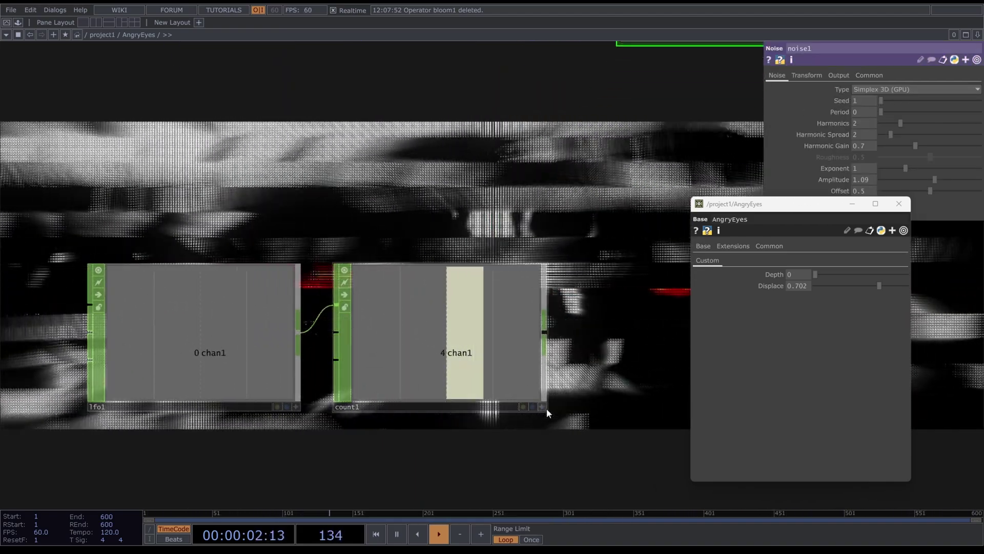
{"action": "scroll", "coordinate": [537, 313], "scroll_direction": "down", "scroll_amount": 5}
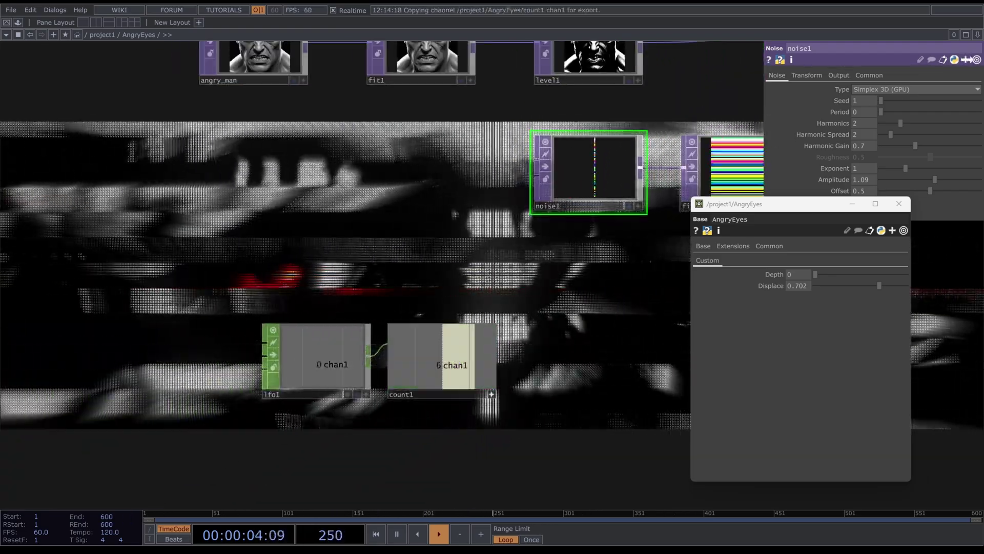
{"action": "left_click_drag", "start_coordinate": [856, 100], "coordinate": [862, 100]}
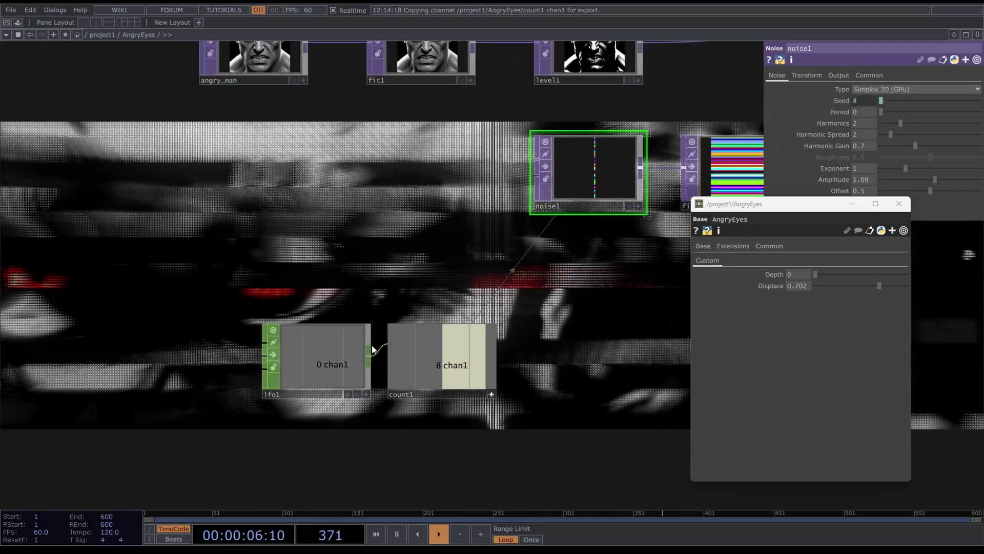
Set lfo1's frequency to 19, and raise the AngryEyes Displace control to about 0.972 and Depth to about 0.303.
{"action": "left_click", "coordinate": [321, 379]}
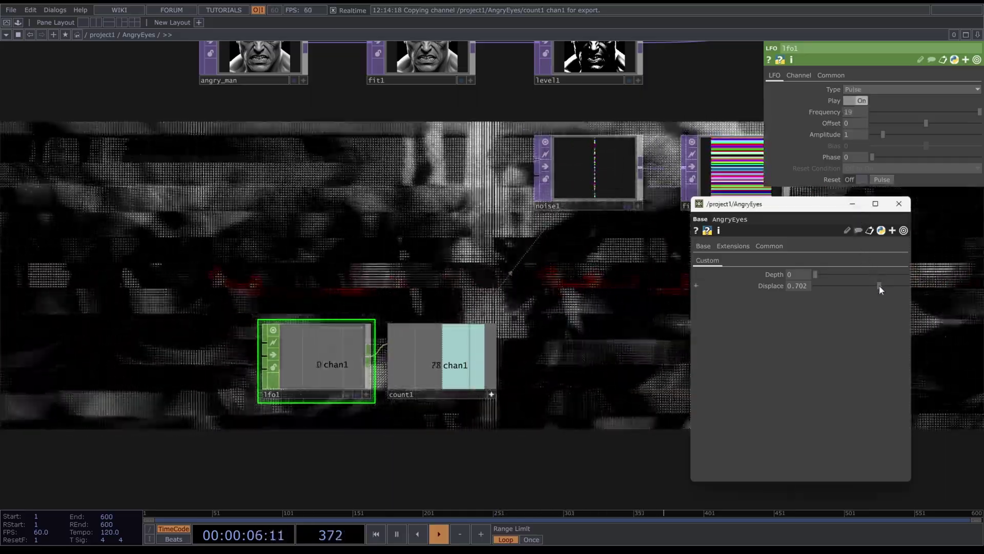
{"action": "left_click_drag", "start_coordinate": [879, 286], "coordinate": [906, 291]}
{"action": "left_click_drag", "start_coordinate": [311, 254], "coordinate": [51, 227]}
{"action": "middle_click_drag", "start_coordinate": [51, 227], "coordinate": [260, 200]}
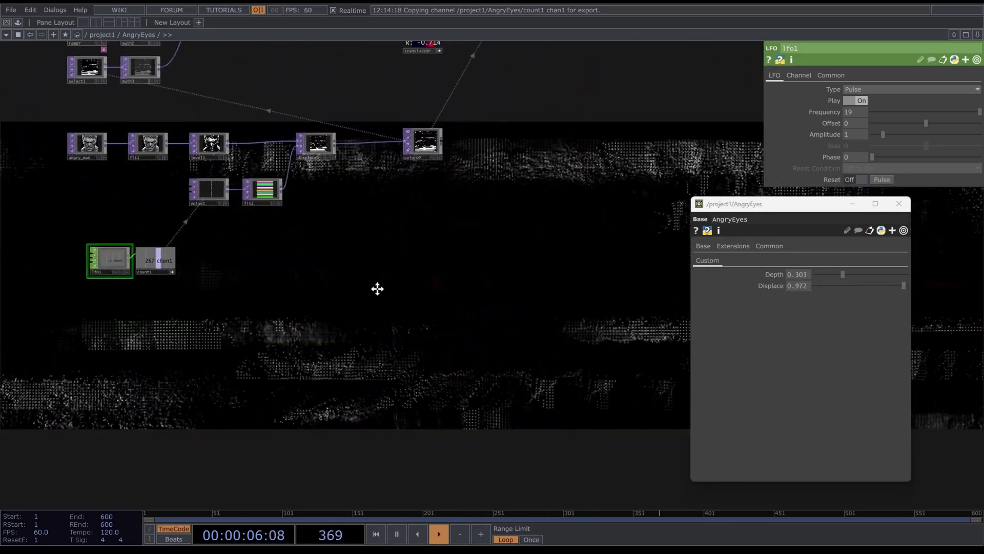
Raise level1's Brightness 1 to 0.95 inside feedBackLoop and return to the AngryEyes network.
{"action": "scroll", "coordinate": [444, 147], "scroll_direction": "down", "scroll_amount": 3}
{"action": "left_click_drag", "start_coordinate": [438, 217], "coordinate": [416, 276]}
{"action": "double_click", "coordinate": [519, 188]}
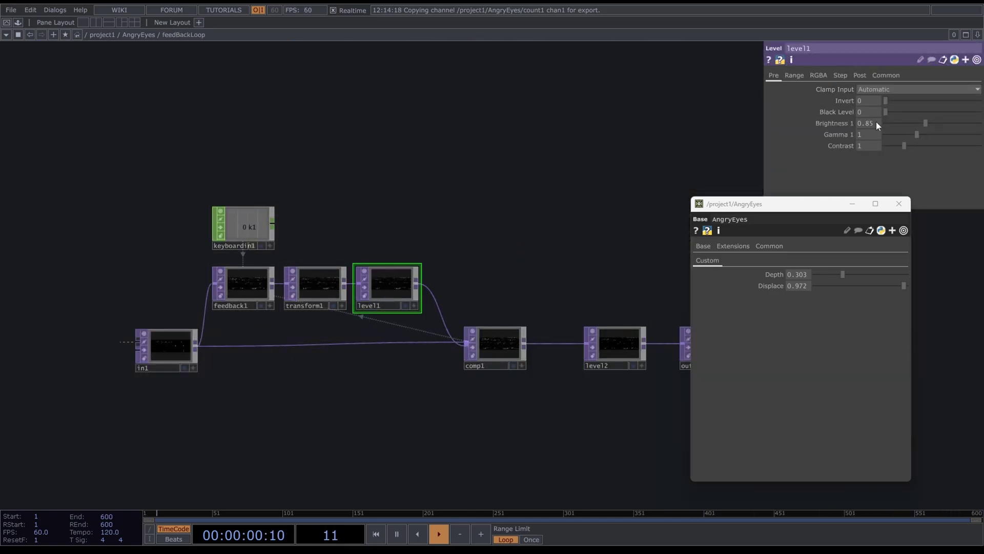
{"action": "middle_click_drag", "start_coordinate": [878, 124], "coordinate": [892, 114]}
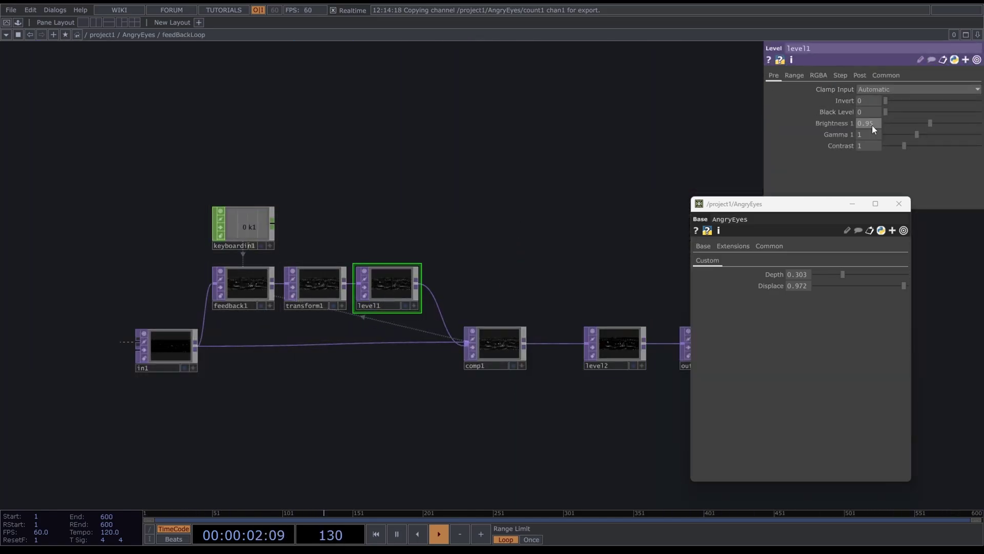
{"action": "key", "text": "u"}
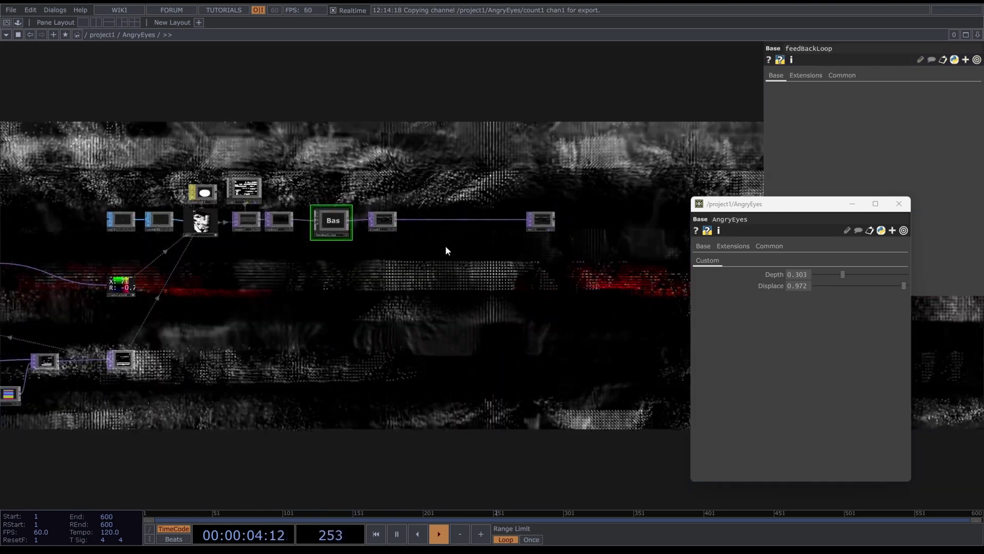
{"action": "scroll", "coordinate": [390, 215], "scroll_direction": "up", "scroll_amount": 5}
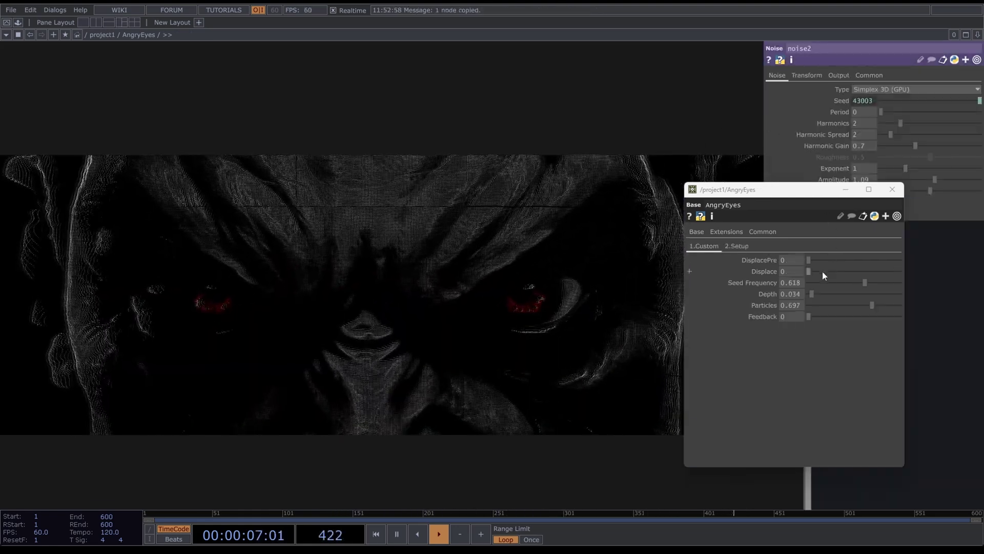
Raise the expanded AngryEyes component's Displace control to about 0.522 and its Feedback control to about 0.528.
{"action": "left_click_drag", "start_coordinate": [805, 270], "coordinate": [840, 259]}
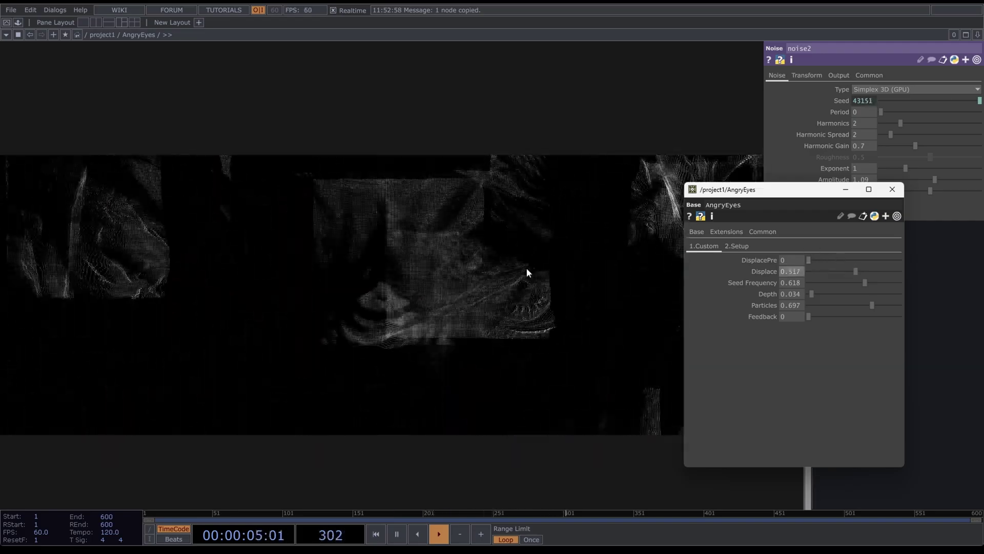
{"action": "scroll", "coordinate": [330, 255], "scroll_direction": "down", "scroll_amount": 4}
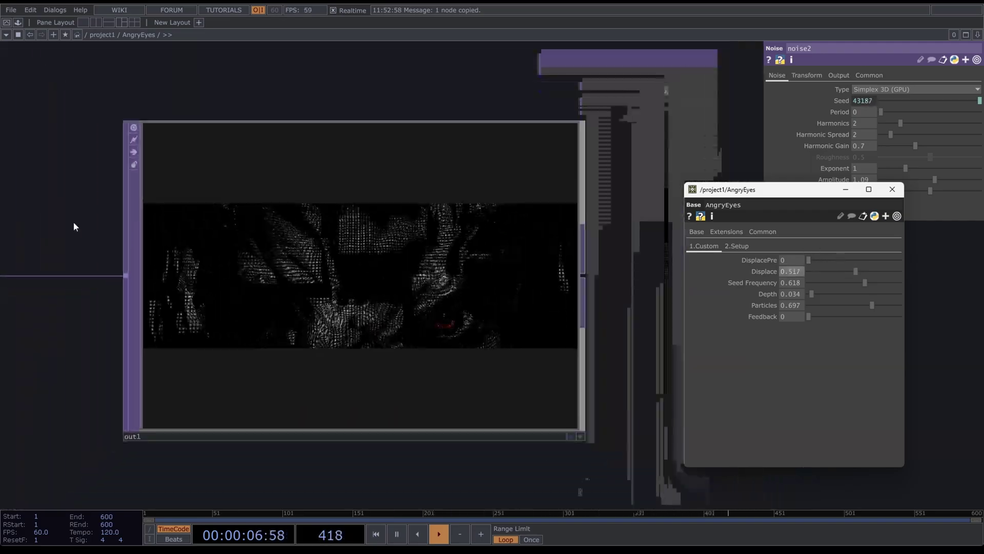
{"action": "scroll", "coordinate": [74, 223], "scroll_direction": "up", "scroll_amount": 2}
{"action": "scroll", "coordinate": [476, 245], "scroll_direction": "up", "scroll_amount": 2}
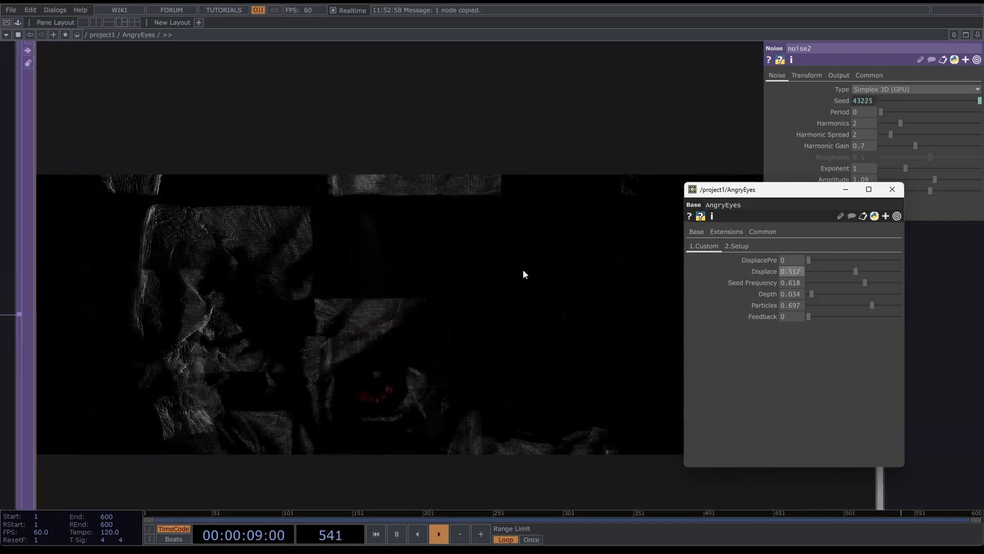
{"action": "left_click_drag", "start_coordinate": [807, 316], "coordinate": [856, 318]}
{"action": "left_click", "coordinate": [855, 270]}
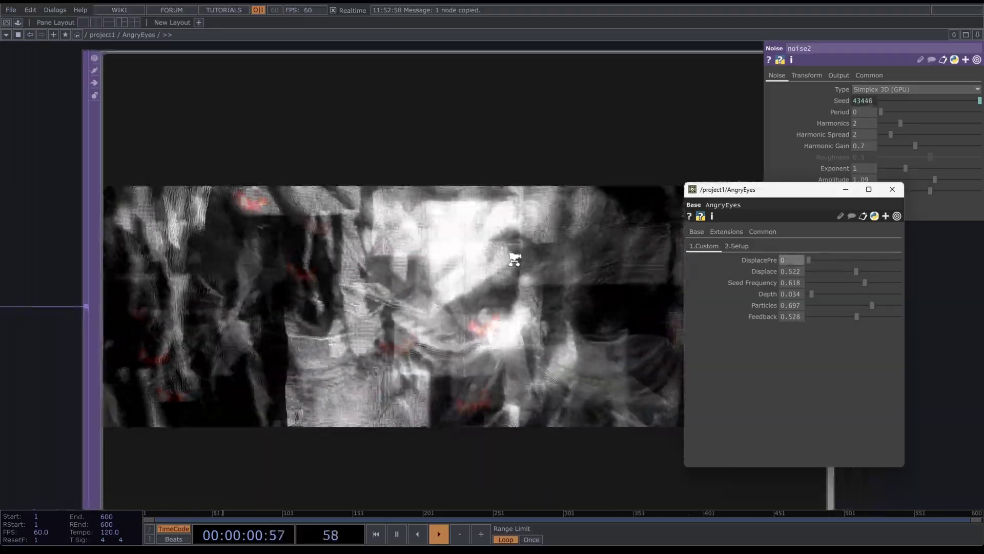
Examine the glitched output in out1 and the instancing and render network around geo1.
{"action": "scroll", "coordinate": [529, 248], "scroll_direction": "up", "scroll_amount": 4}
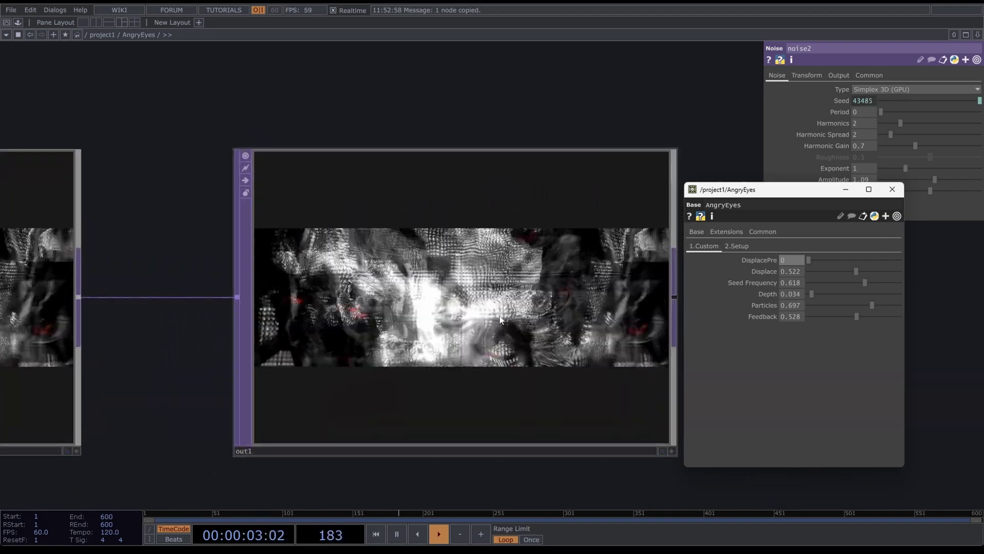
{"action": "scroll", "coordinate": [500, 317], "scroll_direction": "up", "scroll_amount": 3}
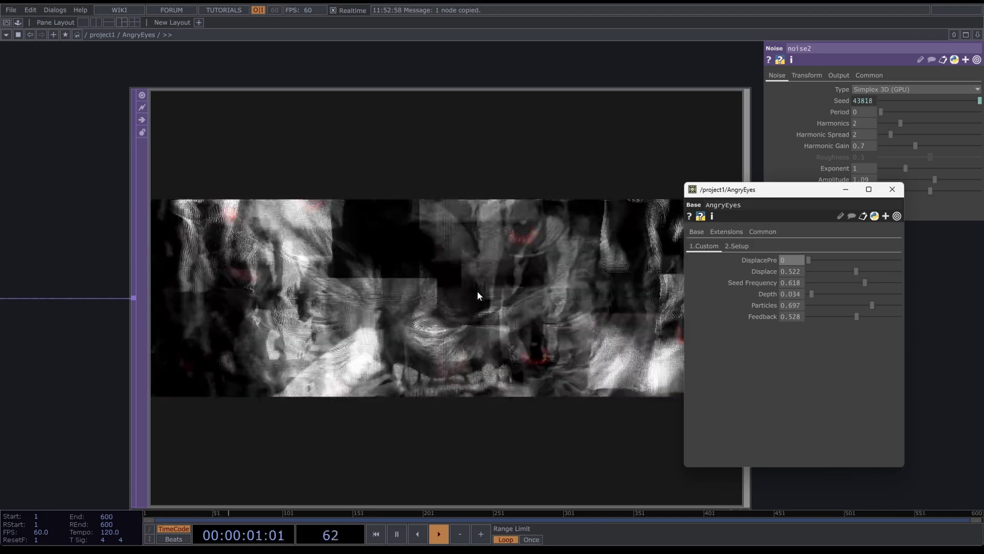
{"action": "scroll", "coordinate": [525, 292], "scroll_direction": "down", "scroll_amount": 3}
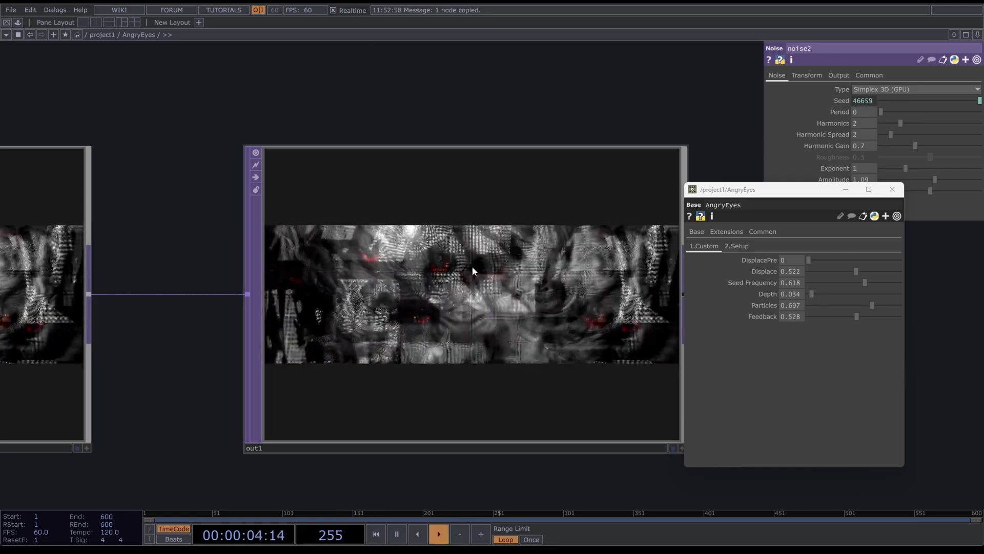
{"action": "scroll", "coordinate": [482, 266], "scroll_direction": "up", "scroll_amount": 3}
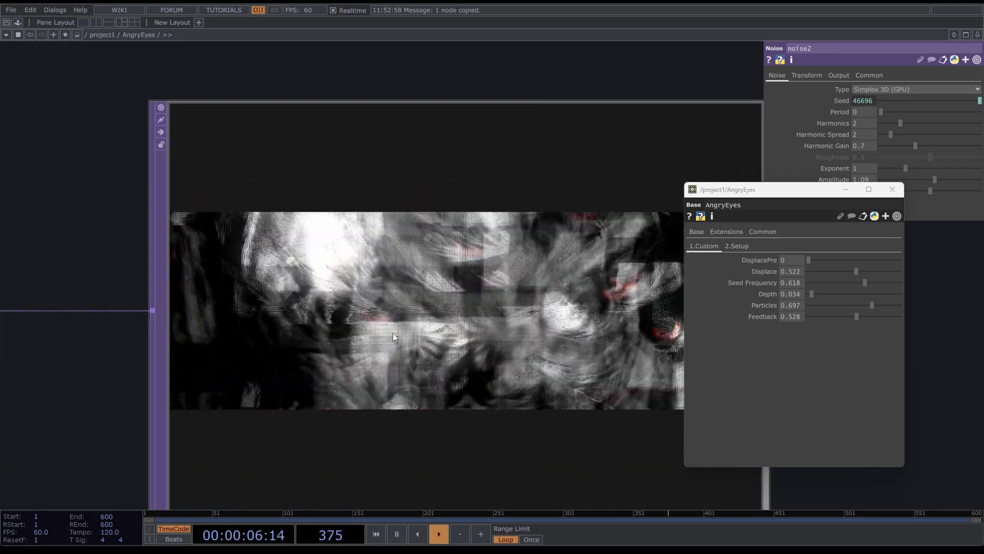
{"action": "scroll", "coordinate": [393, 334], "scroll_direction": "down", "scroll_amount": 5}
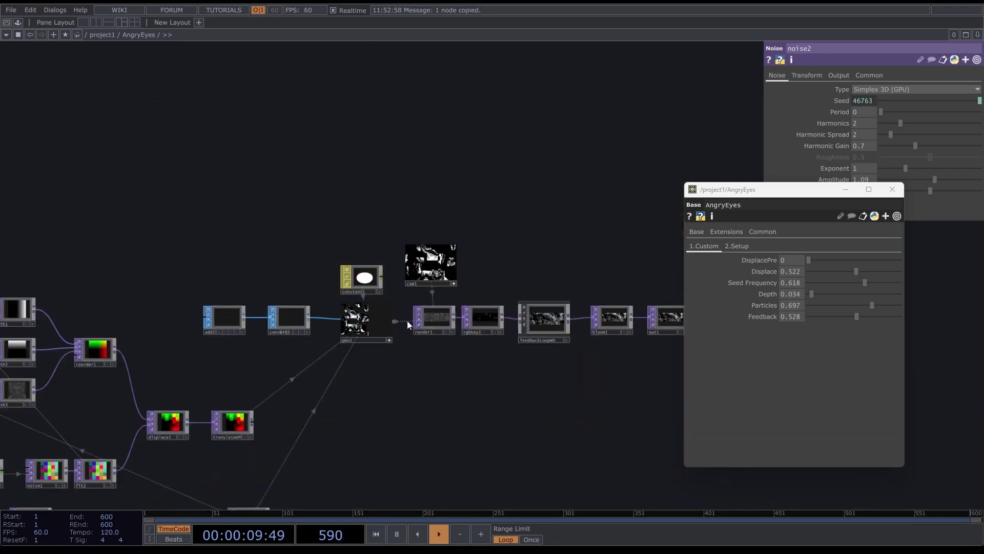
{"action": "scroll", "coordinate": [407, 321], "scroll_direction": "up", "scroll_amount": 5}
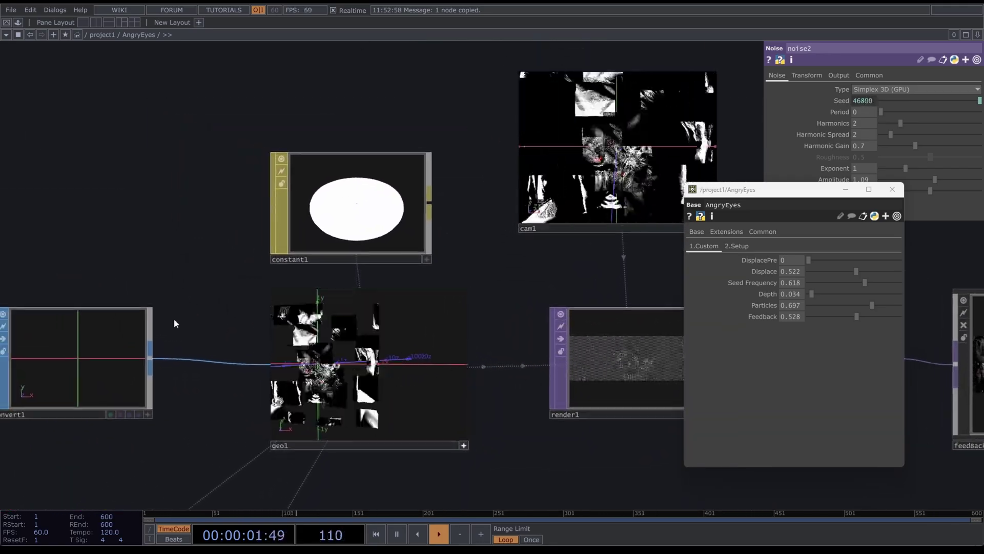